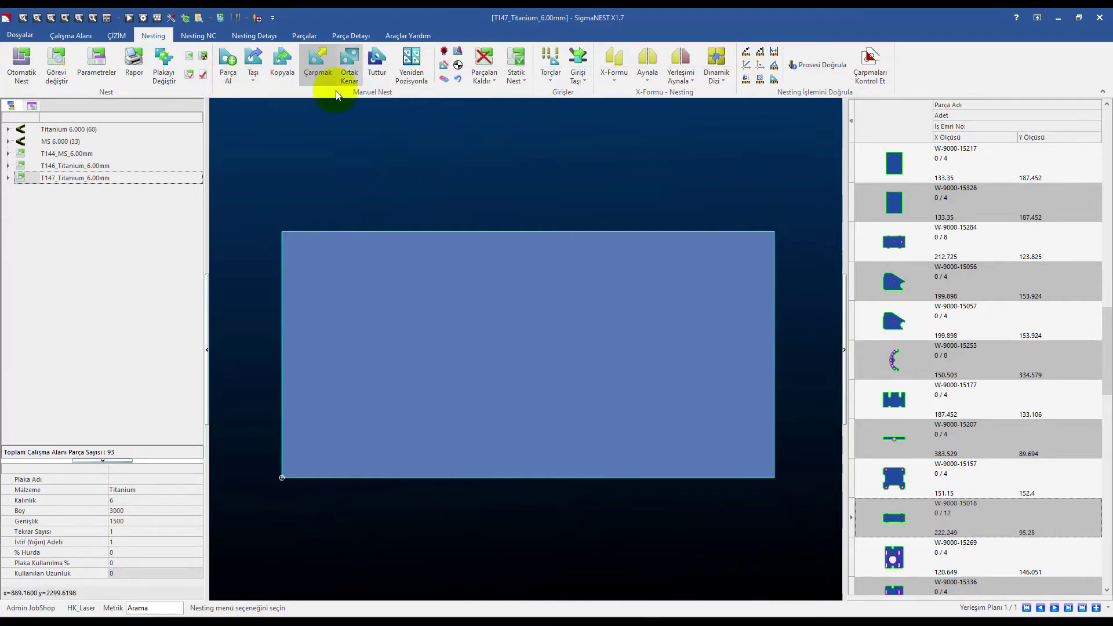
# Pick part W-9000-15049 from the Parça Seçimi list, previewing it as a thumbnail, and confirm it.
pyautogui.click(231, 77)
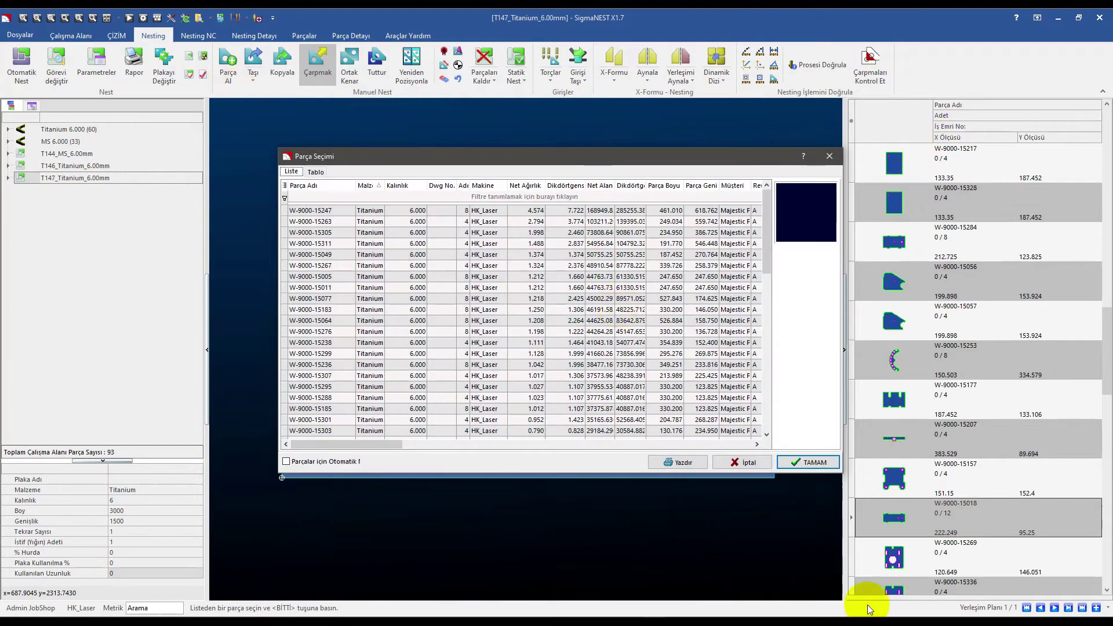
pyautogui.moveTo(318, 221); pyautogui.dragTo(324, 321)
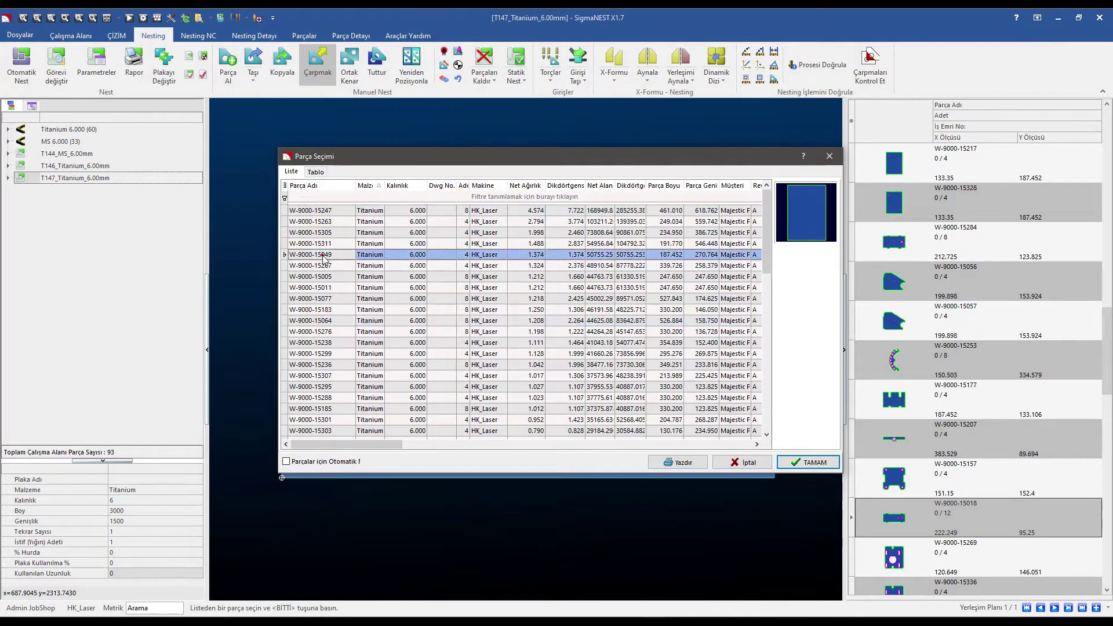
pyautogui.scroll(-5, 333, 331)
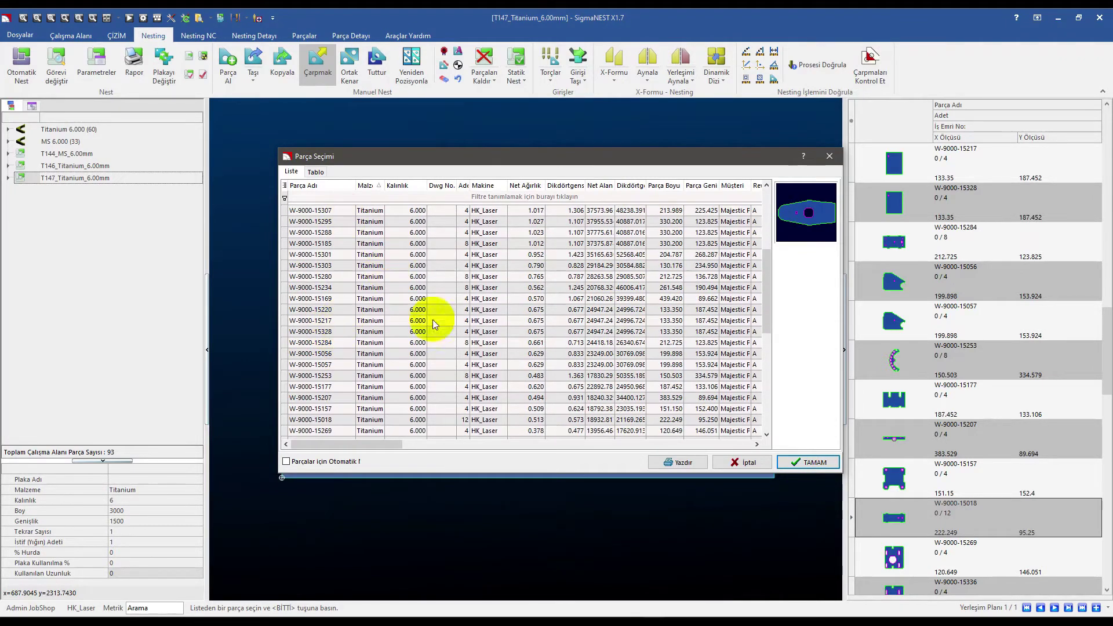
pyautogui.moveTo(527, 157)
pyautogui.mouseDown()
pyautogui.moveTo(411, 333)
pyautogui.moveTo(562, 243)
pyautogui.mouseUp()
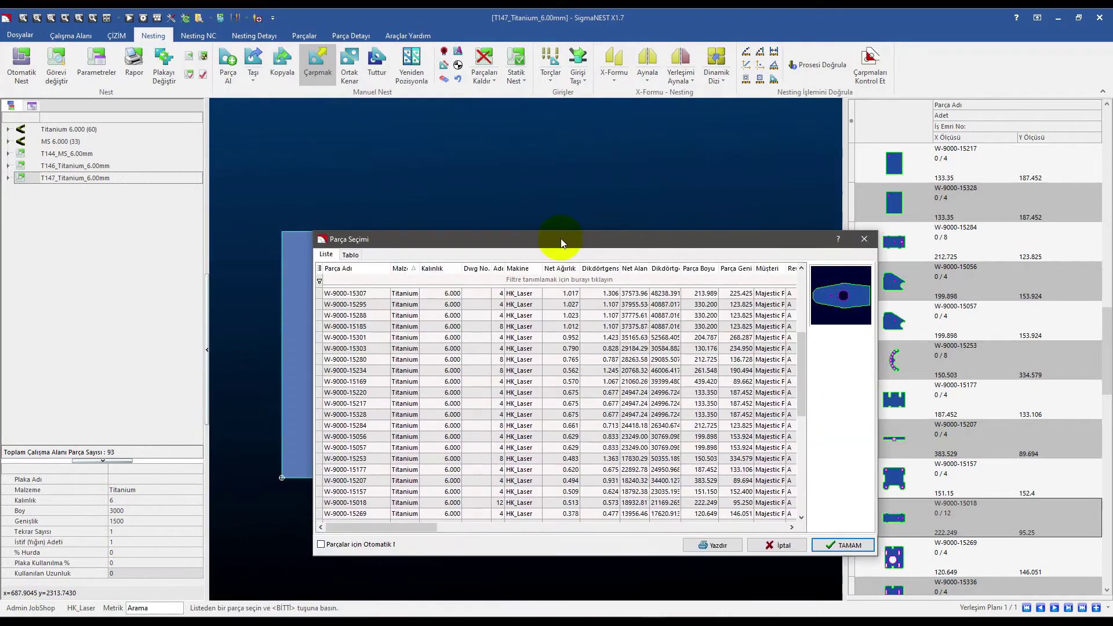
pyautogui.moveTo(474, 262); pyautogui.dragTo(438, 177)
pyautogui.click(315, 183)
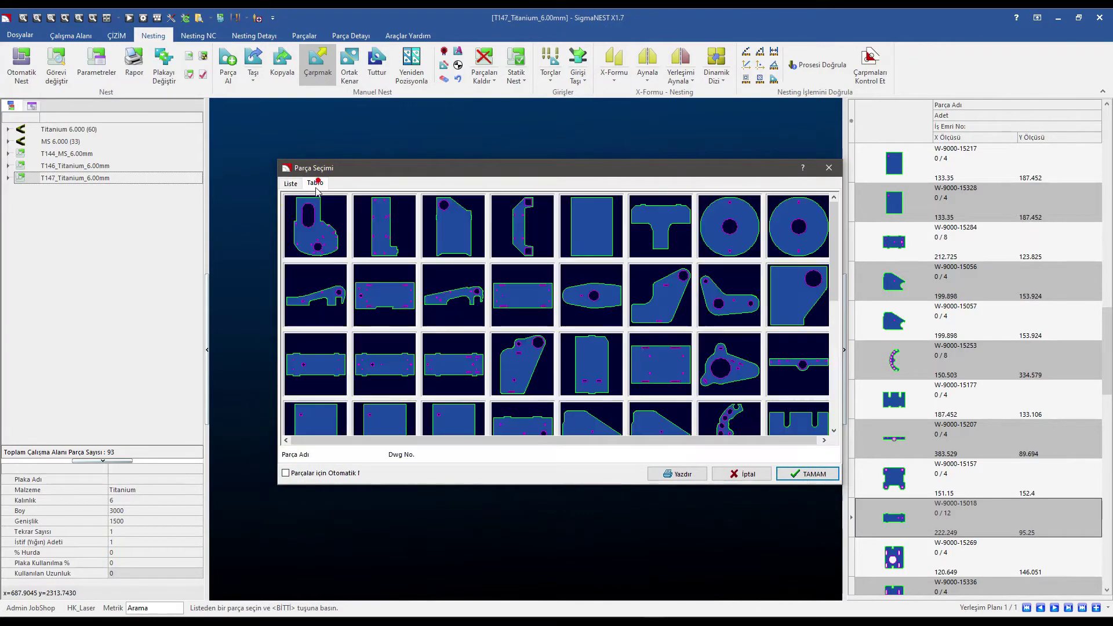
pyautogui.click(315, 184)
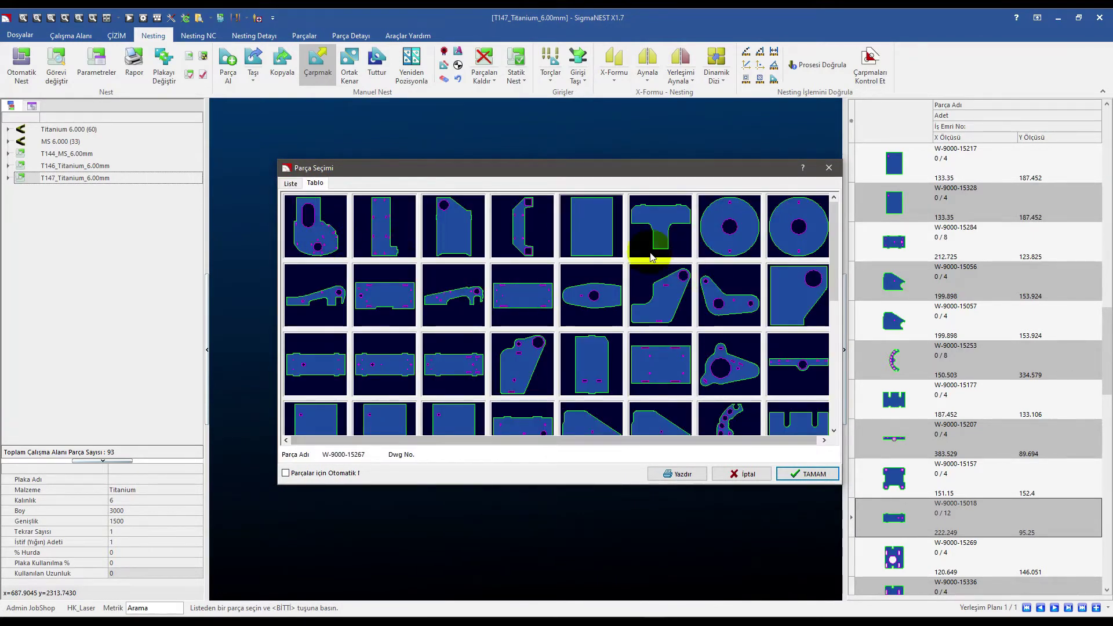
pyautogui.click(800, 473)
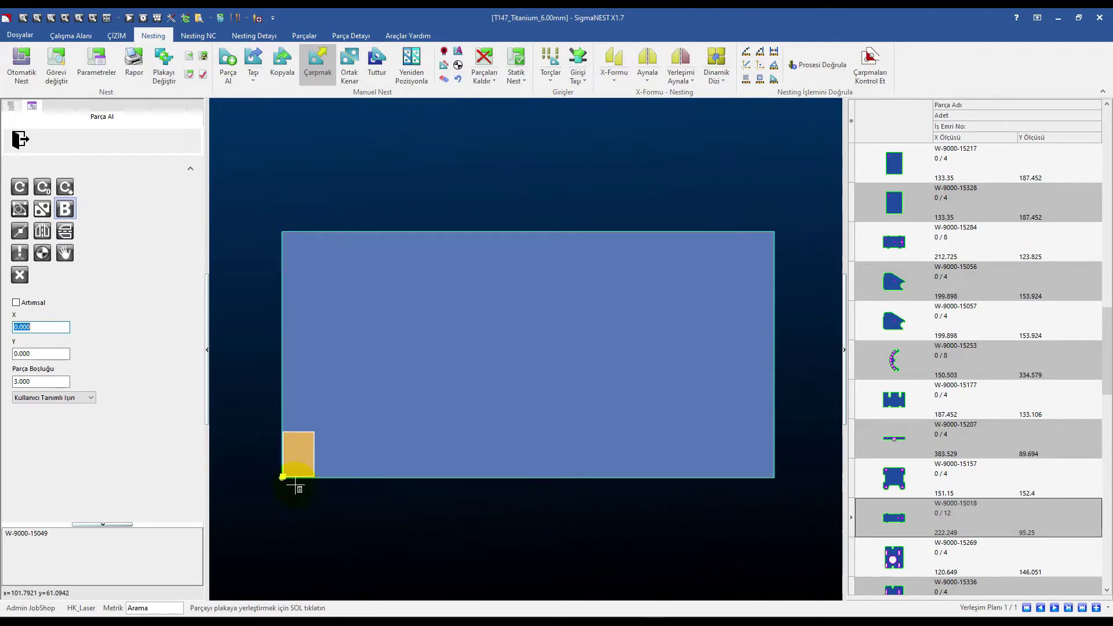
# Place W-9000-15049 at the bottom-left corner and the W-9000-15269 parts along the top-left edge.
pyautogui.click(268, 481)
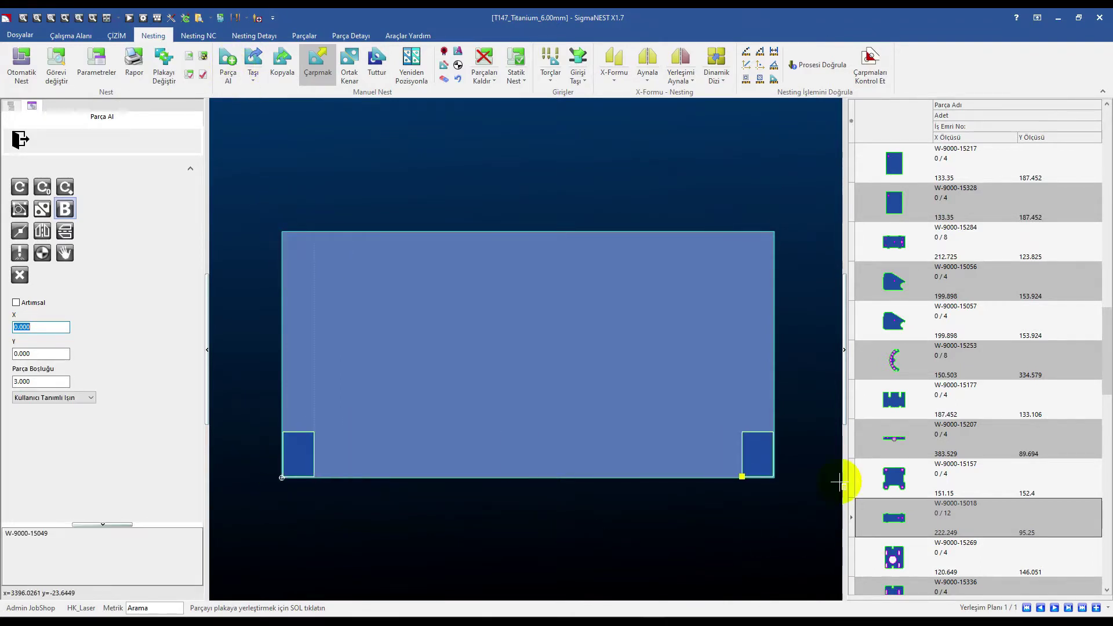
pyautogui.click(937, 545)
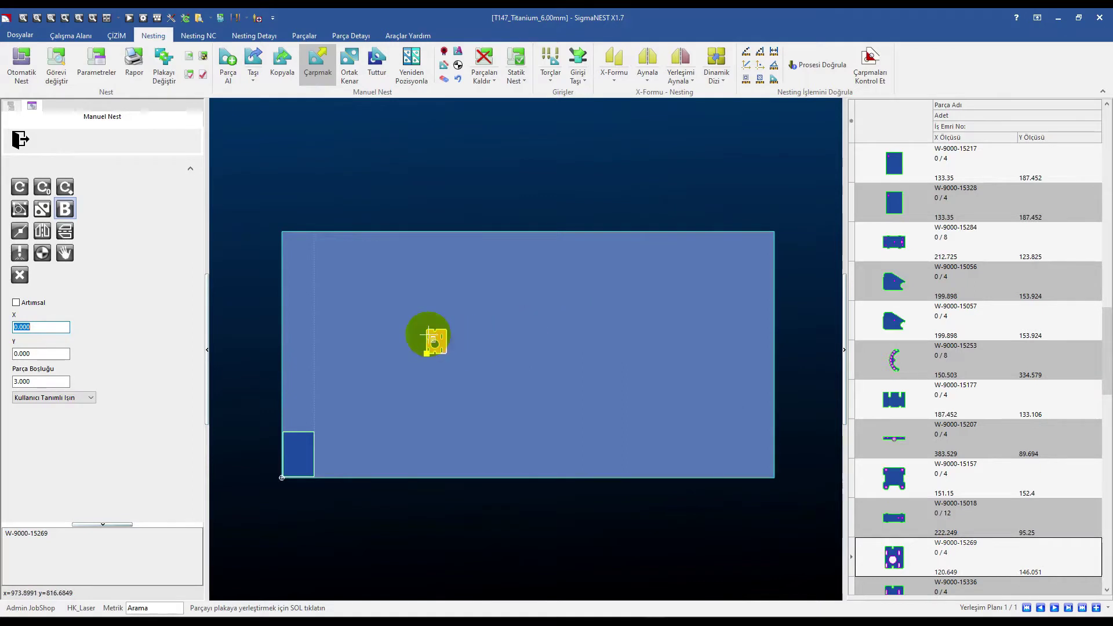
pyautogui.click(272, 217)
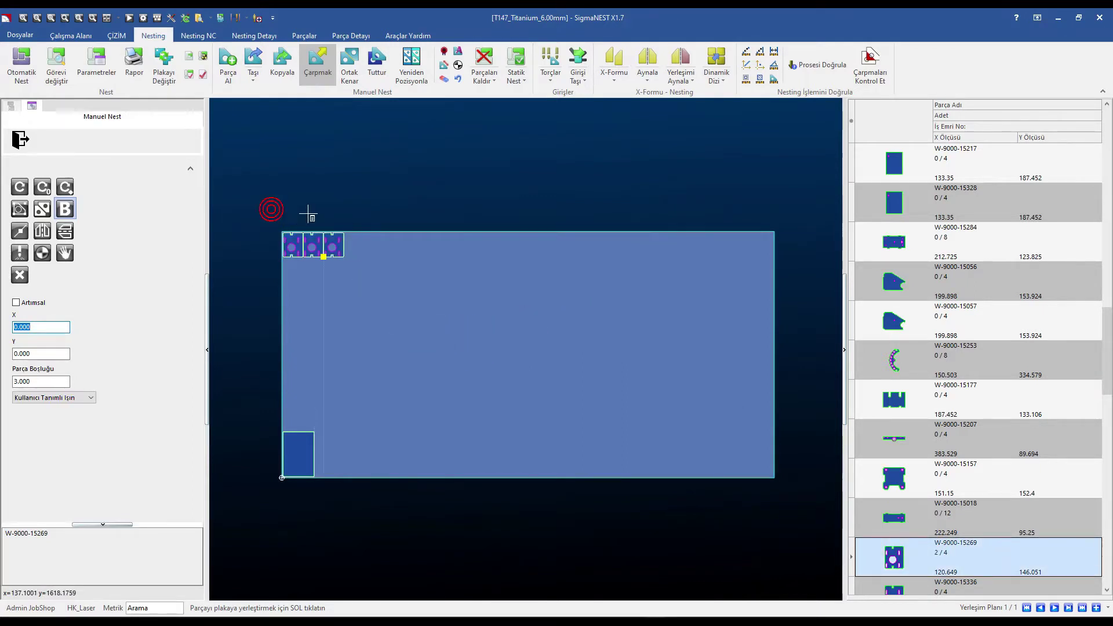
pyautogui.click(377, 269)
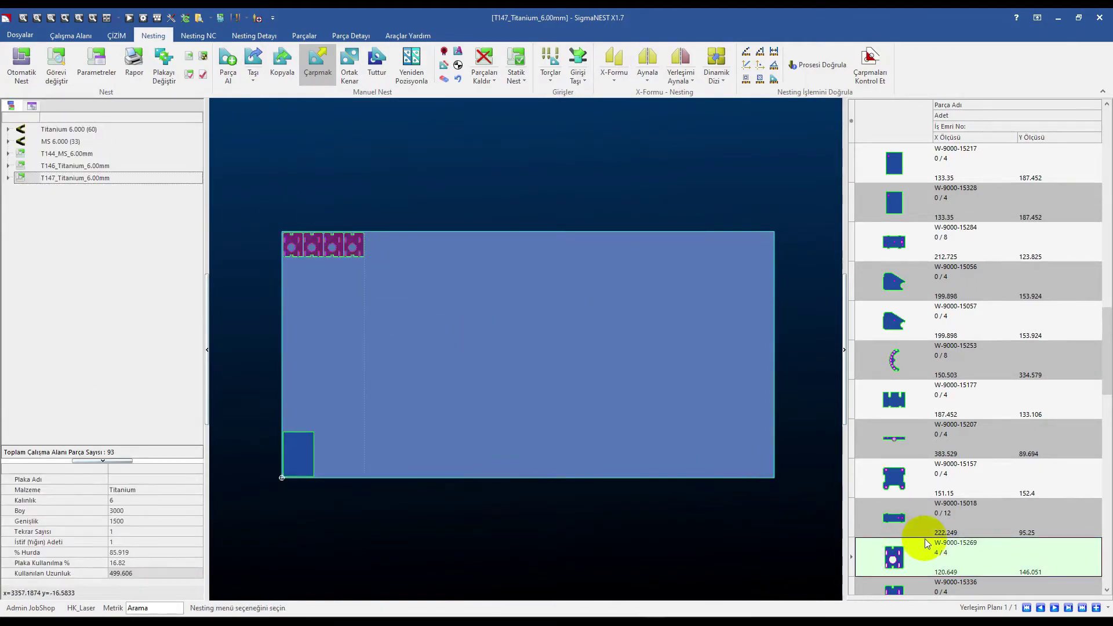
pyautogui.click(910, 517)
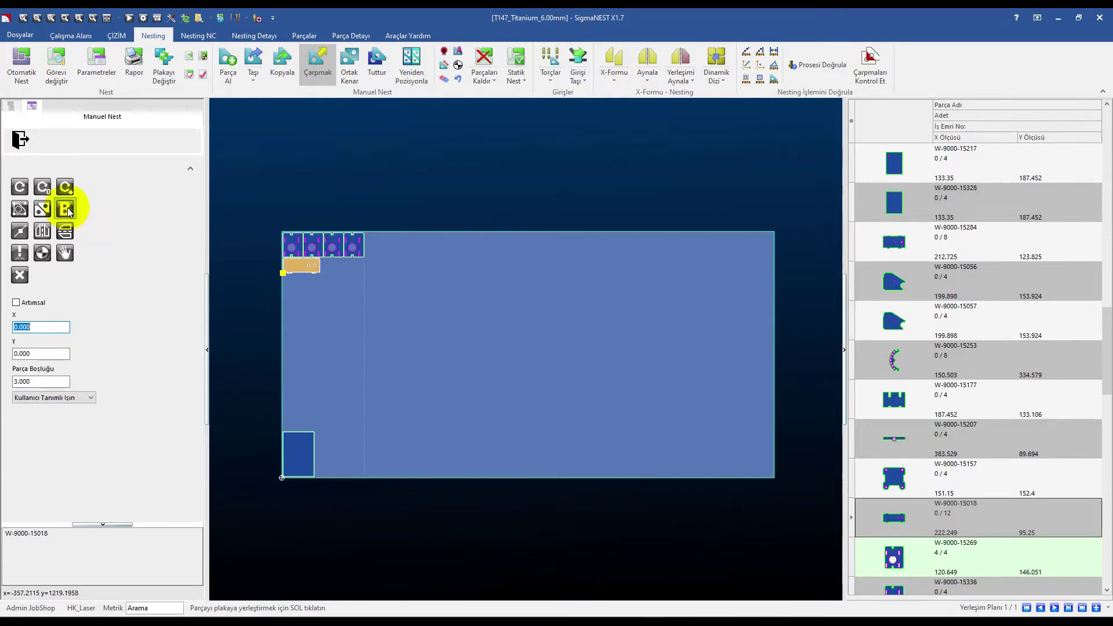
# Switch the W-9000-15018 placement to Çarpma (collision) mode.
pyautogui.rightClick(397, 197)
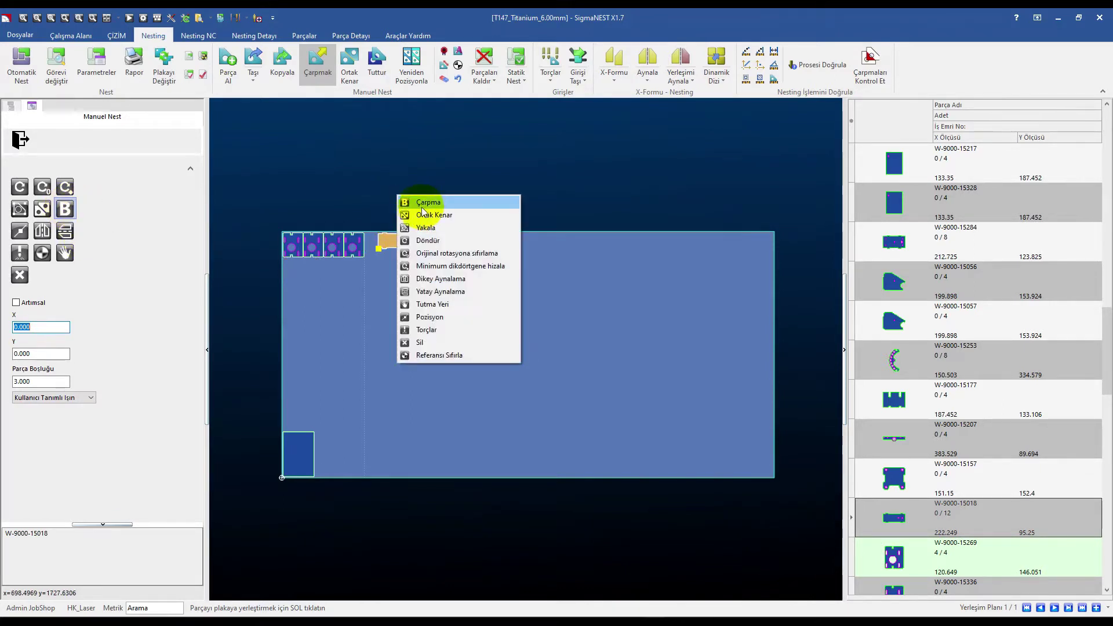
pyautogui.click(471, 199)
pyautogui.scroll(2, 323, 241)
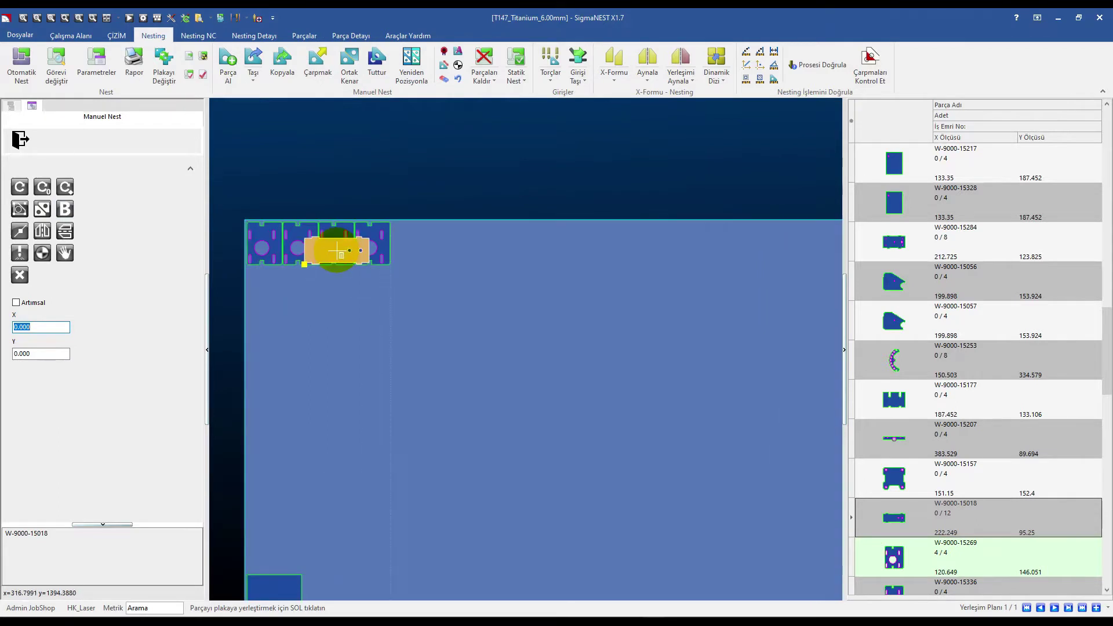
pyautogui.scroll(2, 318, 252)
pyautogui.rightClick(339, 235)
pyautogui.click(365, 236)
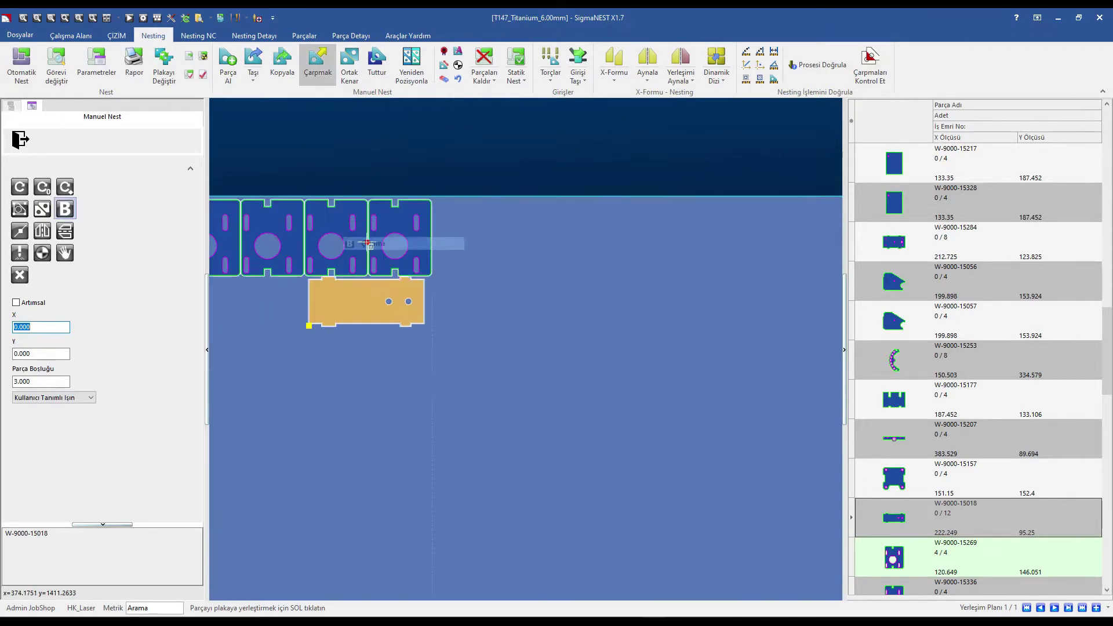
pyautogui.scroll(3, 323, 241)
pyautogui.scroll(2, 356, 294)
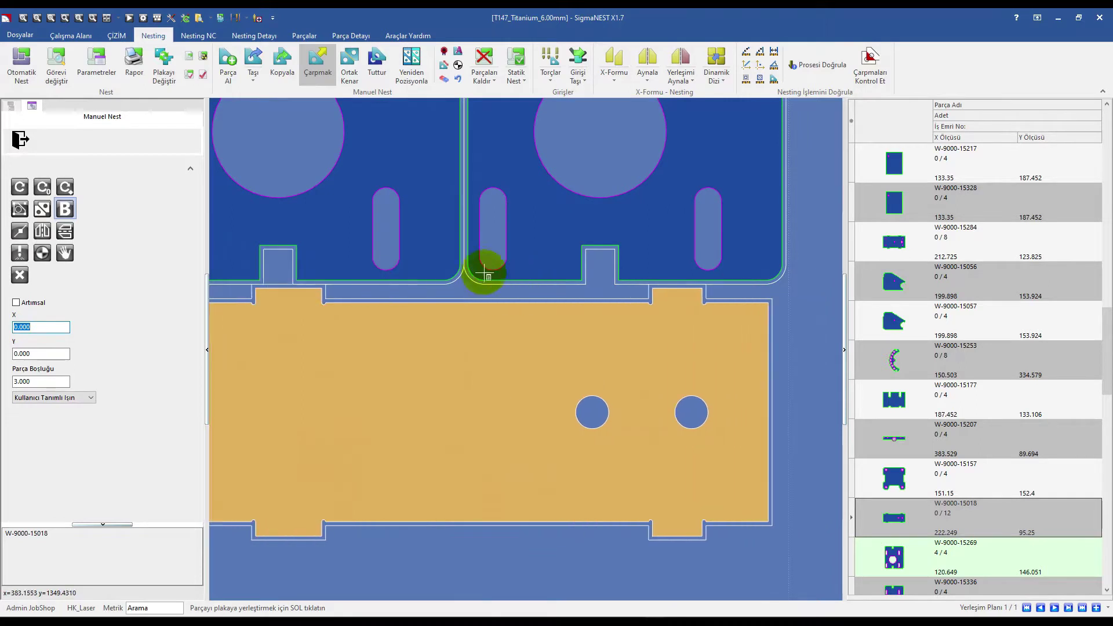
pyautogui.scroll(-3, 506, 279)
# Set part spacing to Görev Parametrelerini Kullan, giving a 5.000 gap.
pyautogui.click(58, 398)
pyautogui.click(44, 412)
pyautogui.scroll(-2, 497, 266)
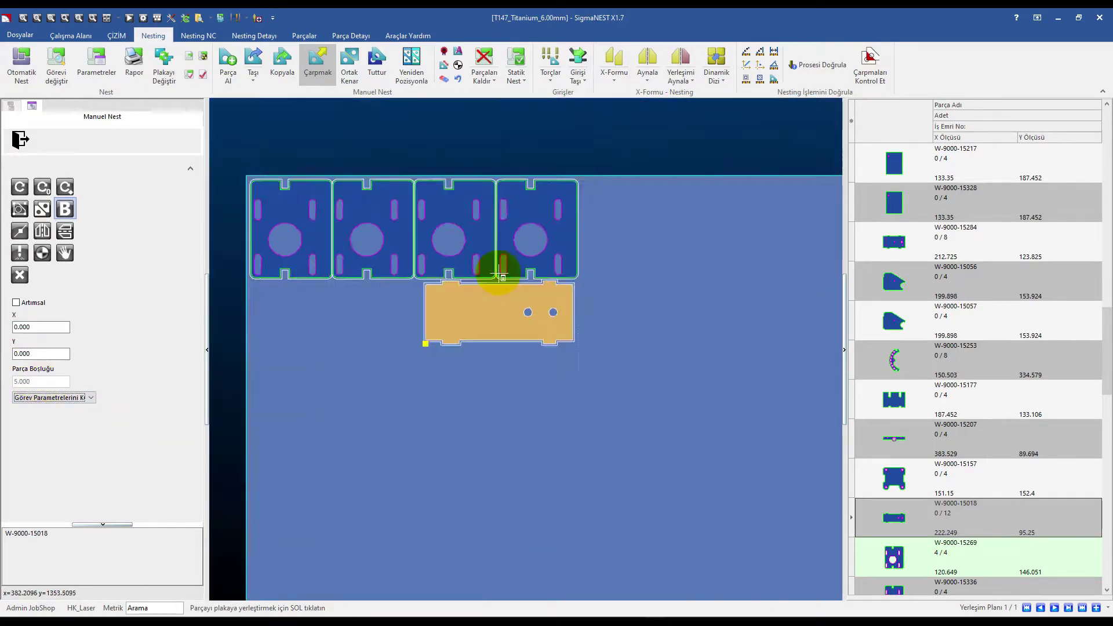
pyautogui.scroll(-2, 497, 261)
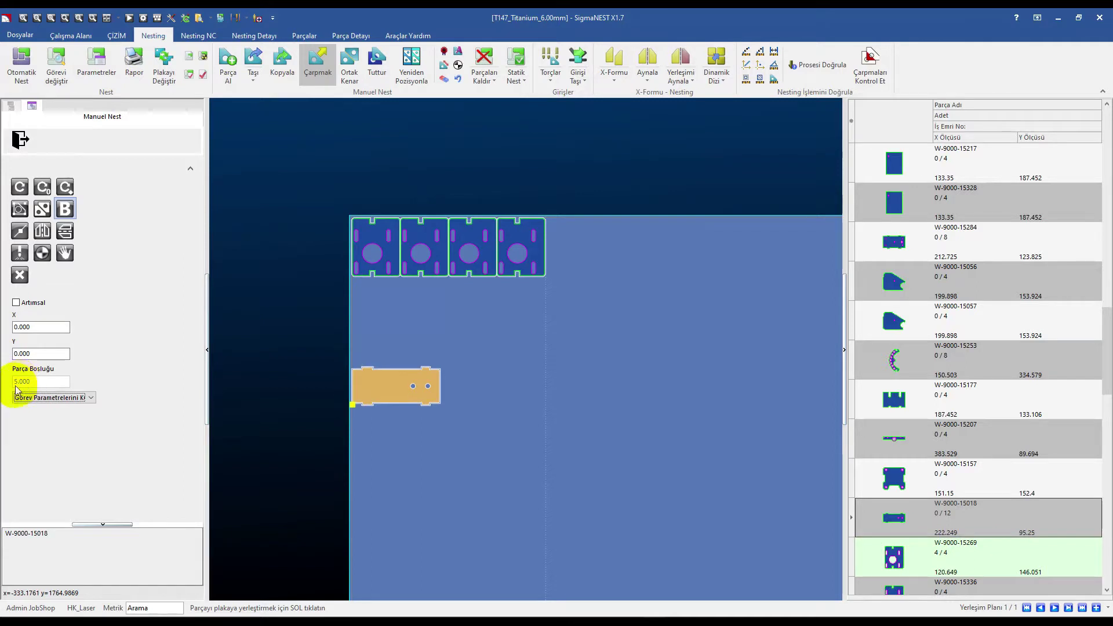
pyautogui.click(45, 398)
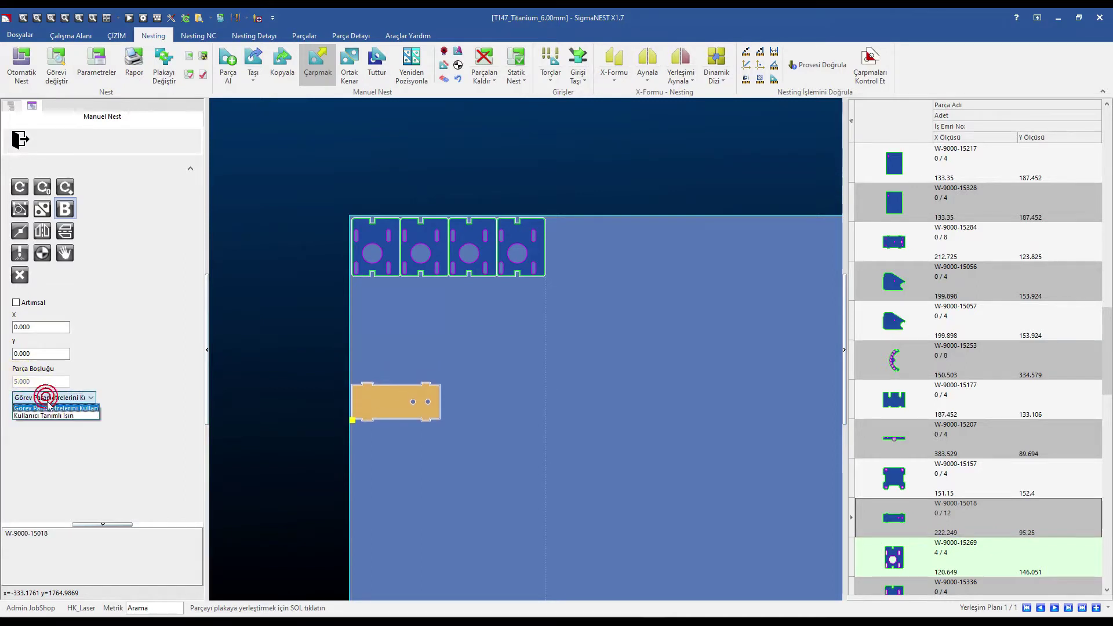
# Switch back to user-defined spacing and set Parça Boşluğu to 1.
pyautogui.click(50, 416)
pyautogui.scroll(2, 368, 303)
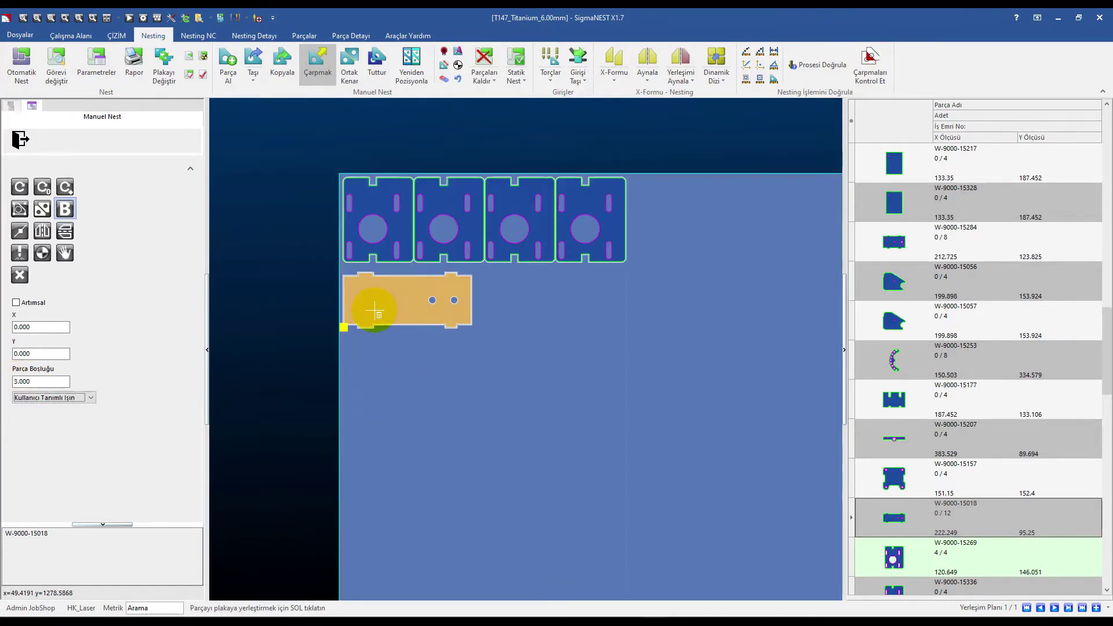
pyautogui.scroll(3, 363, 293)
pyautogui.scroll(3, 363, 221)
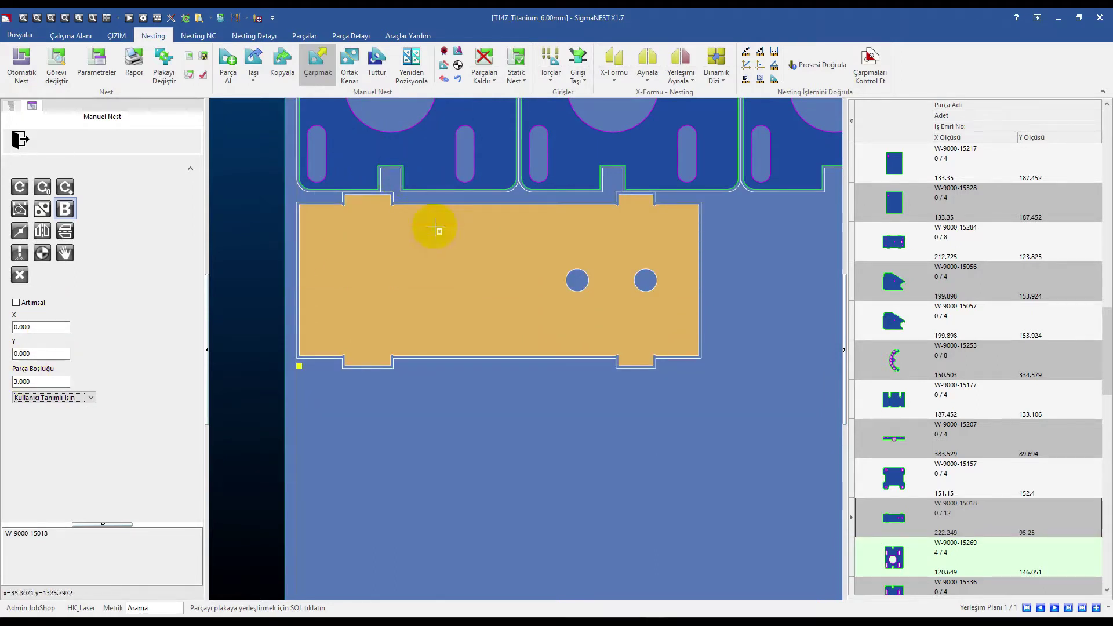
pyautogui.doubleClick(38, 381)
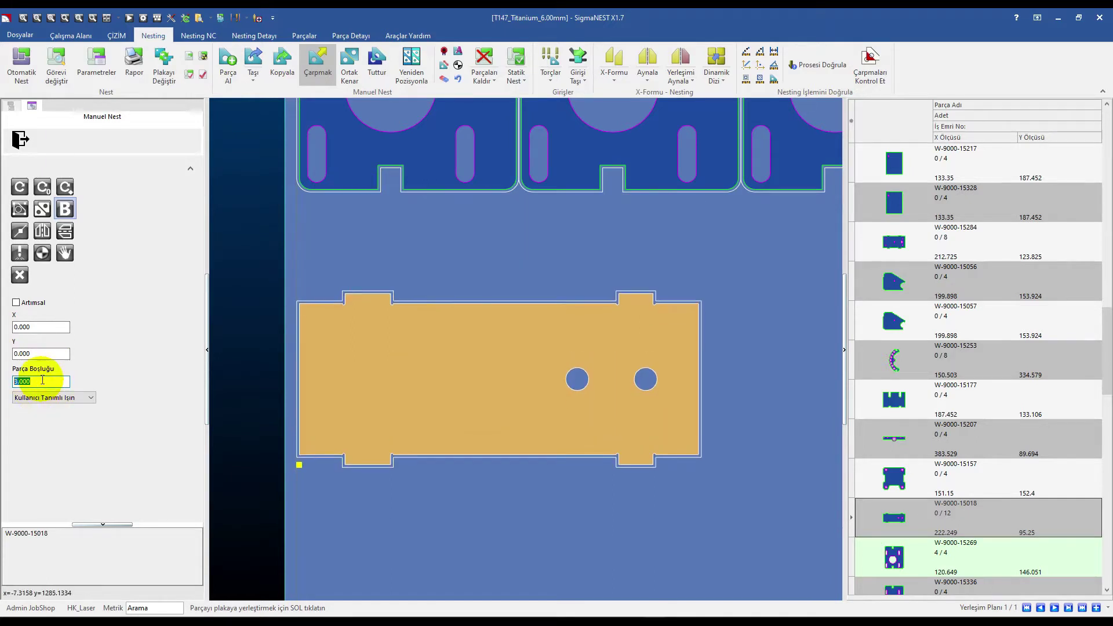
pyautogui.write('1')
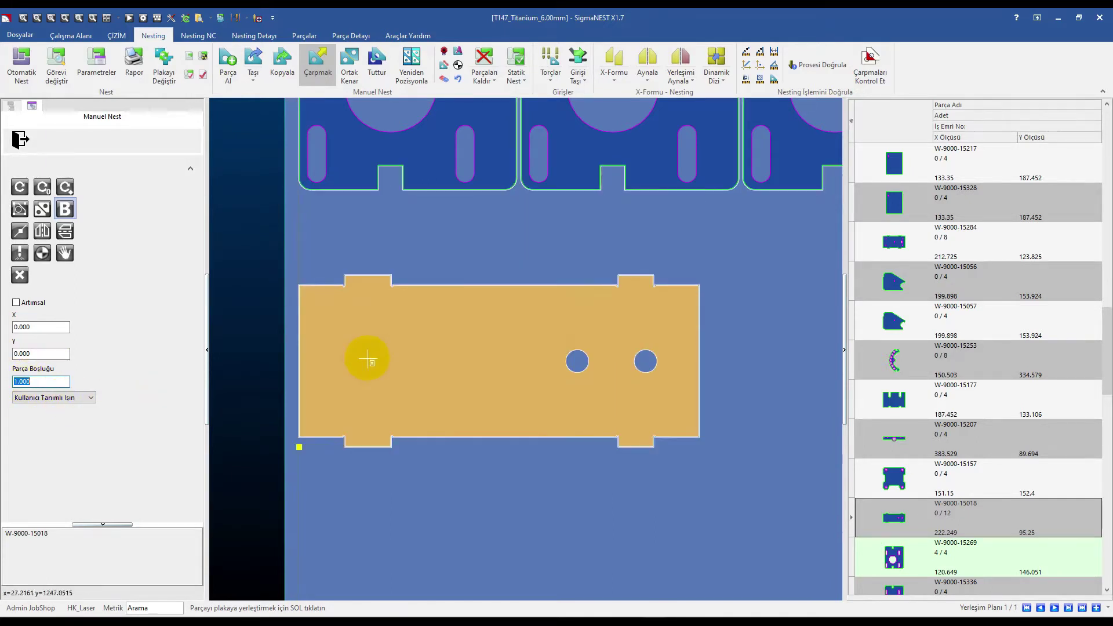
# Place two W-9000-15018 parts beneath the top row.
pyautogui.click(419, 325)
pyautogui.scroll(-3, 419, 325)
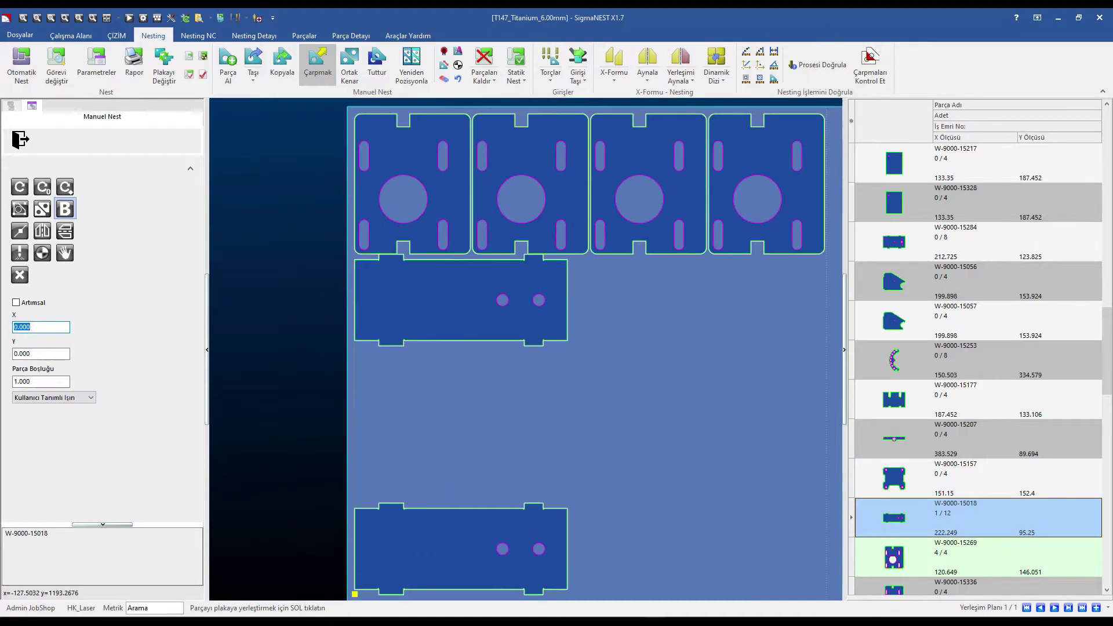
pyautogui.click(486, 303)
pyautogui.scroll(2, 632, 398)
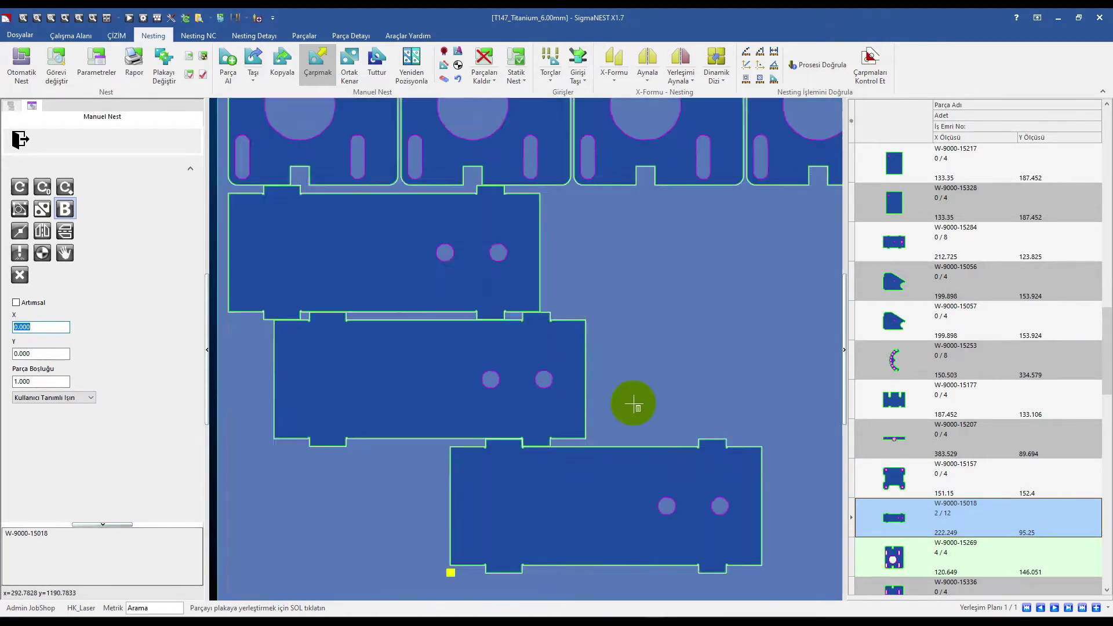
pyautogui.scroll(3, 572, 390)
pyautogui.click(524, 328)
pyautogui.scroll(-1, 524, 329)
pyautogui.scroll(-3, 386, 343)
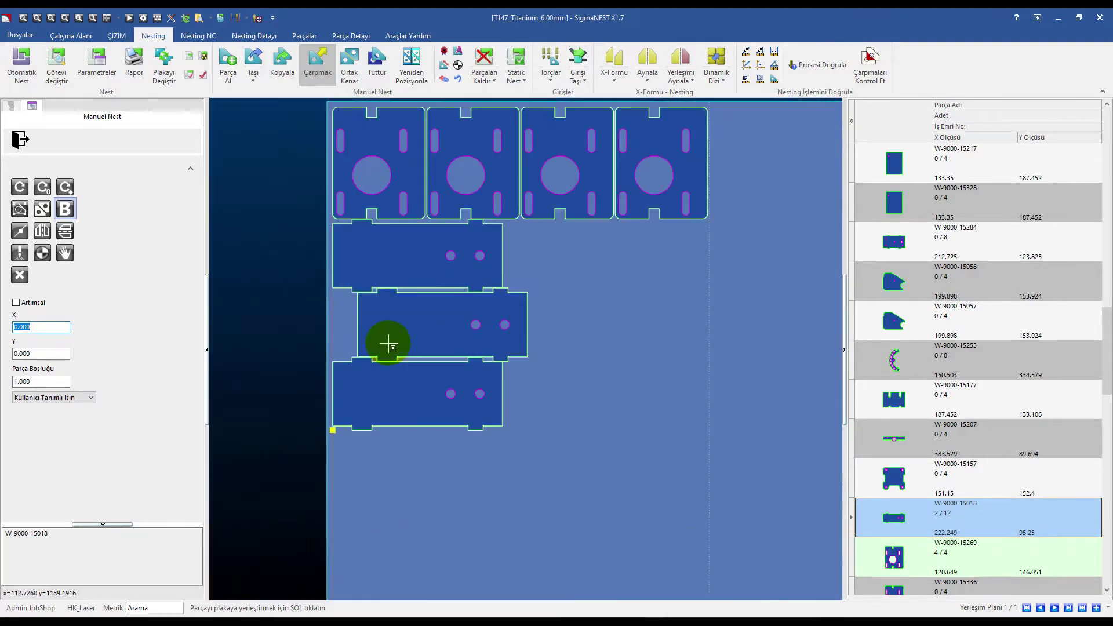
# Exit Manuel Nest and return to the workspace overview.
pyautogui.click(20, 140)
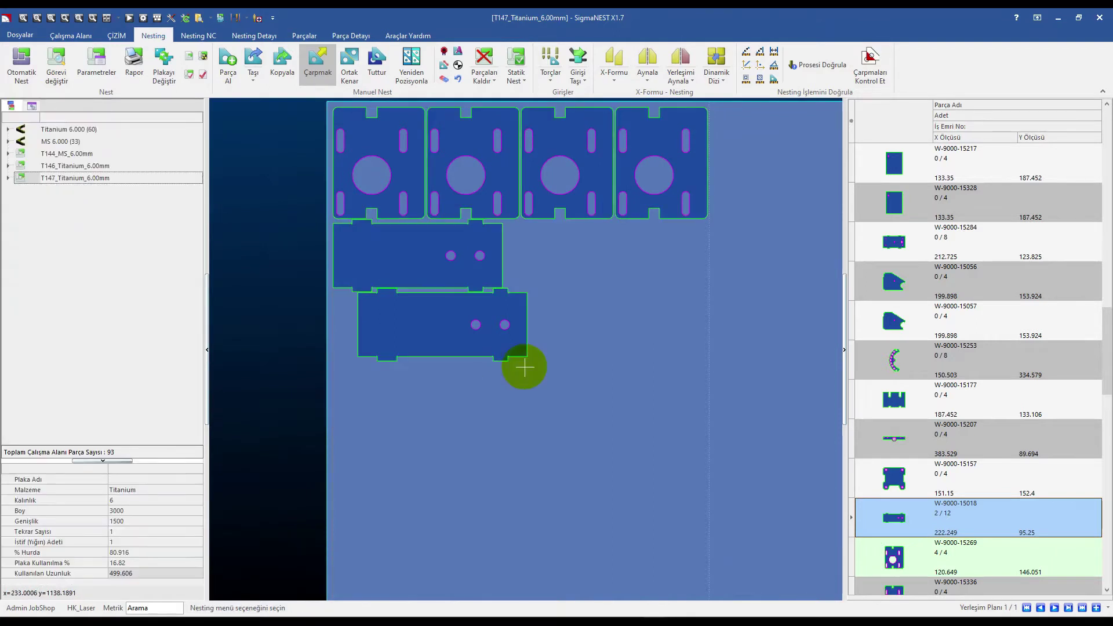
pyautogui.scroll(-2, 524, 367)
pyautogui.scroll(-2, 337, 202)
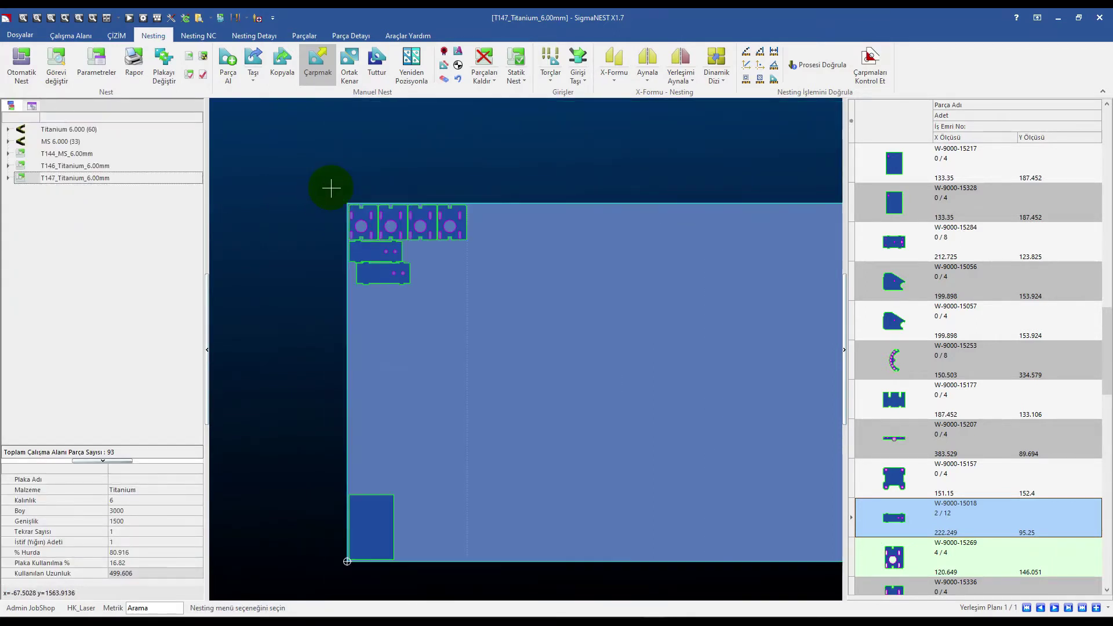
pyautogui.click(69, 35)
# Sort parts by material and add Titanium parts W-9000-15001 through W-9000-15336 to the workspace.
pyautogui.click(451, 76)
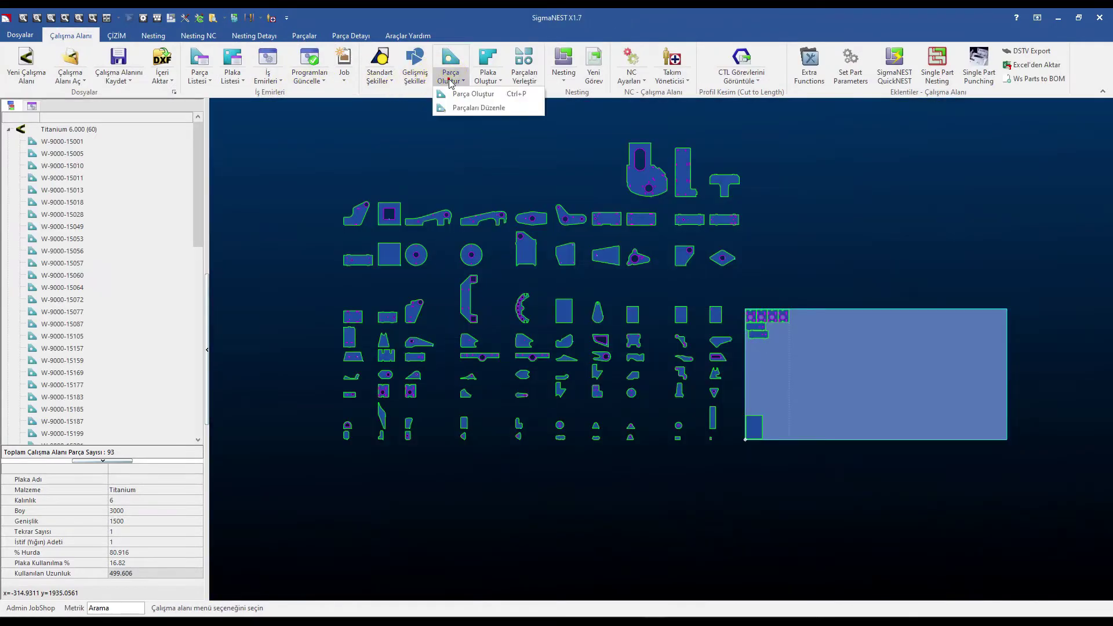
pyautogui.click(460, 109)
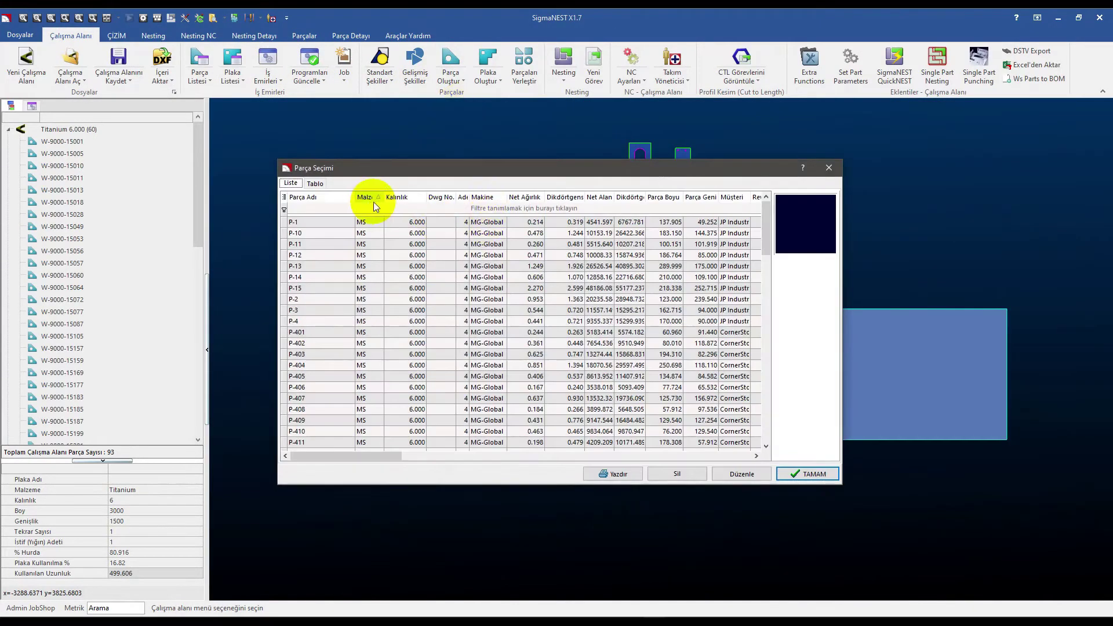
pyautogui.click(377, 198)
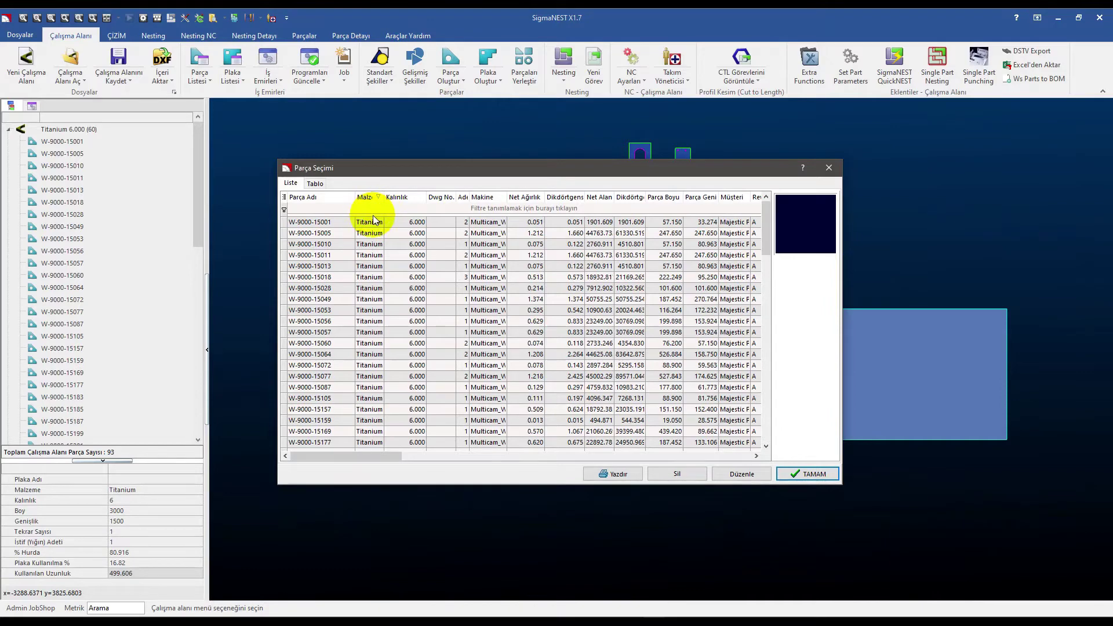
pyautogui.moveTo(369, 227); pyautogui.dragTo(358, 530)
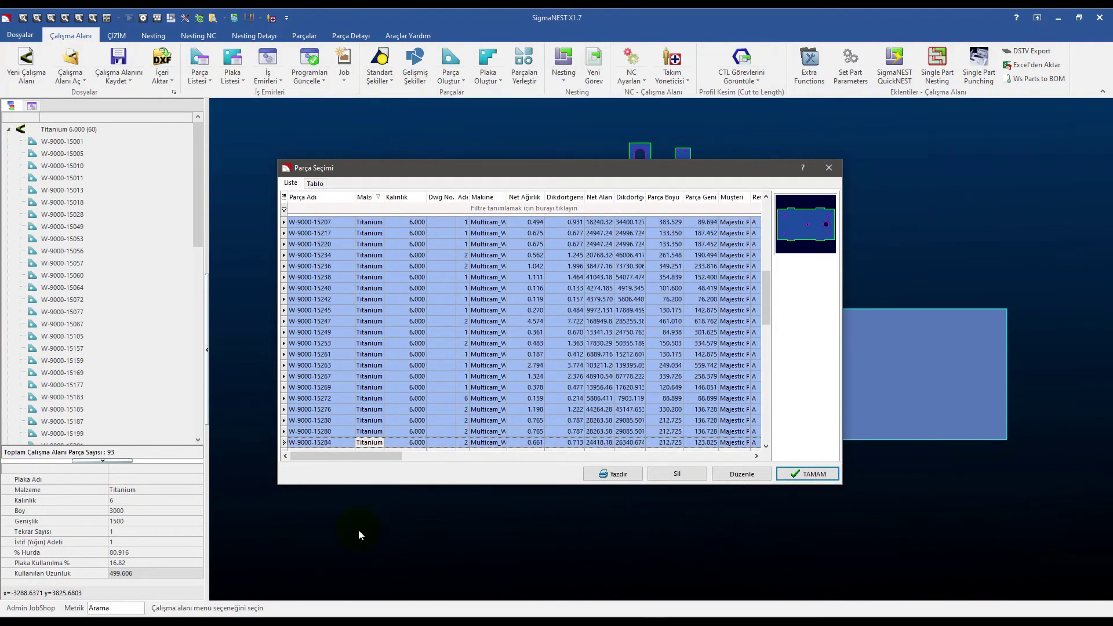
pyautogui.moveTo(358, 530)
pyautogui.mouseDown()
pyautogui.moveTo(405, 336)
pyautogui.moveTo(398, 341)
pyautogui.moveTo(641, 472)
pyautogui.mouseUp()
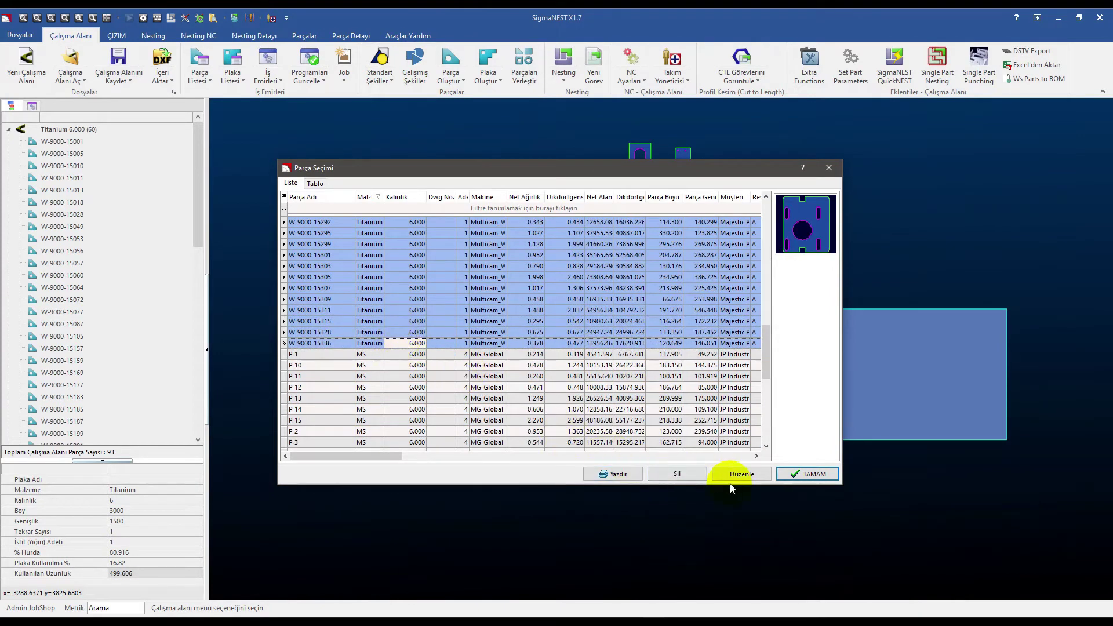
pyautogui.click(741, 472)
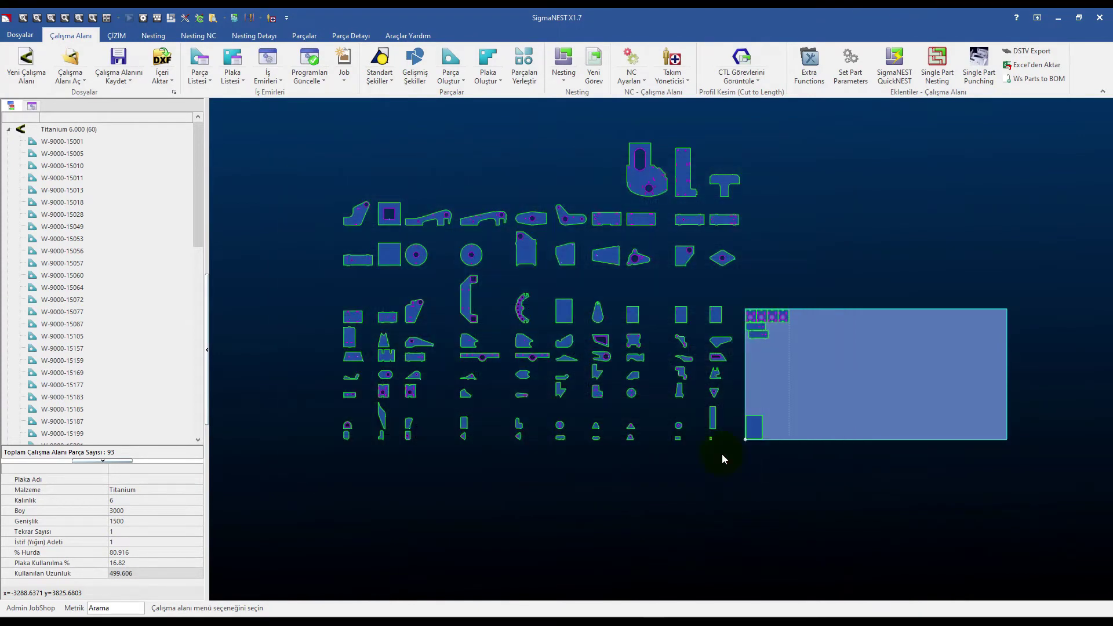
pyautogui.doubleClick(490, 177)
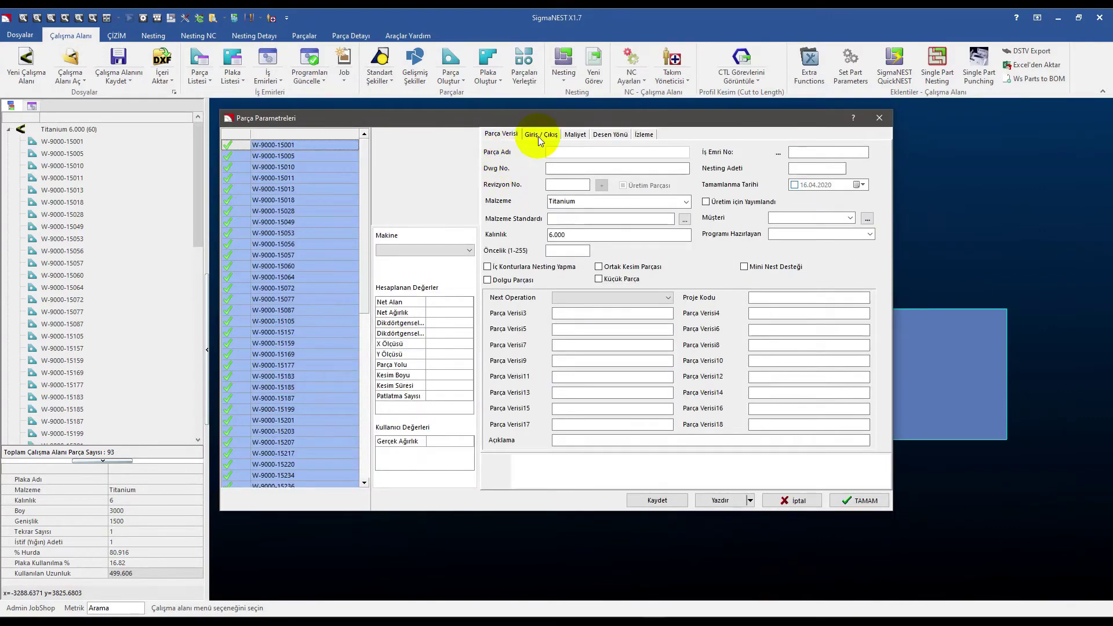
# Give outer edges angled-line lead-ins and lead-outs with length 5.
pyautogui.click(543, 134)
pyautogui.click(388, 267)
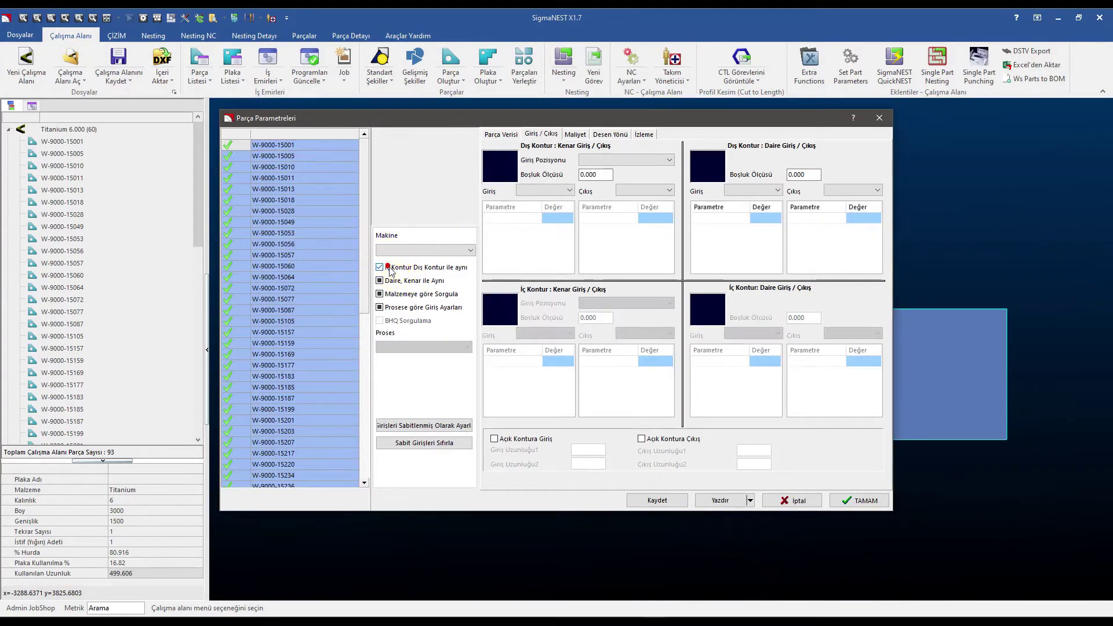
pyautogui.click(393, 282)
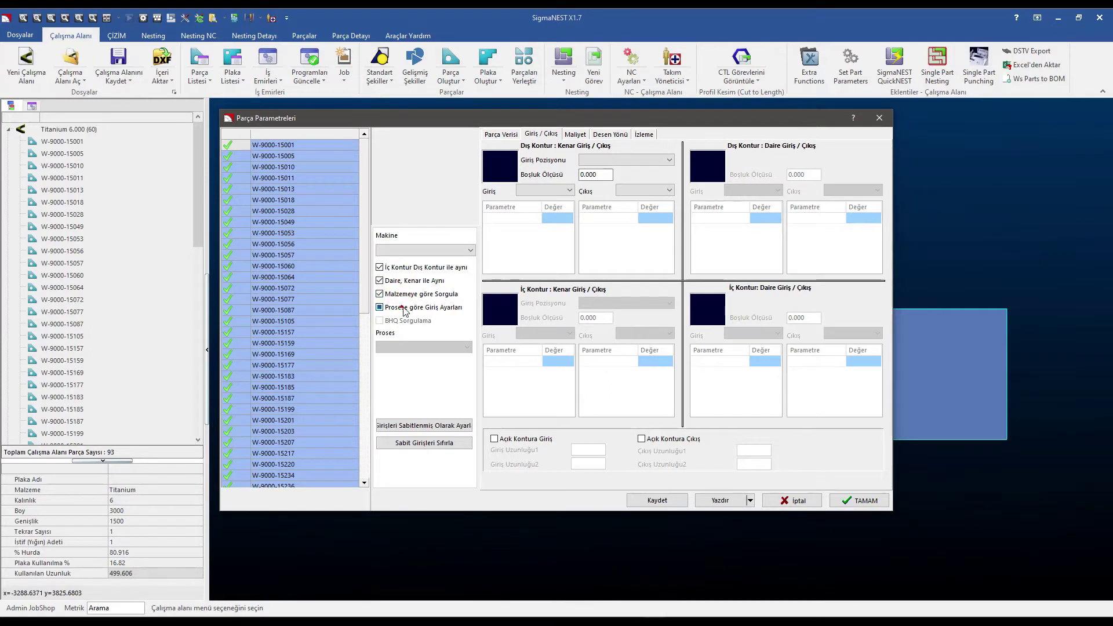
pyautogui.click(558, 190)
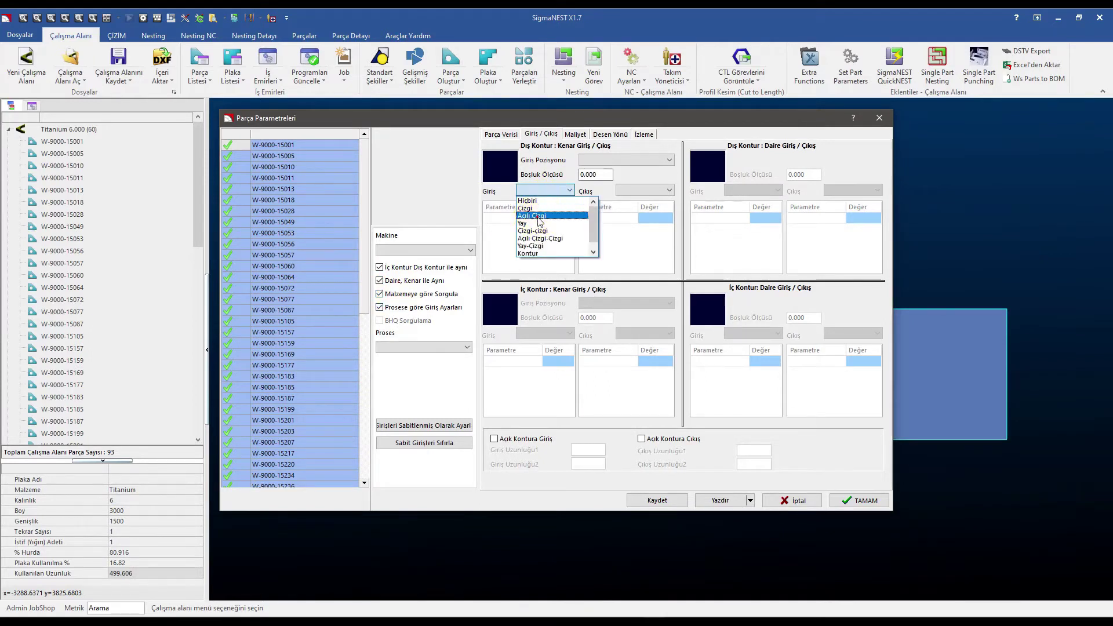
pyautogui.click(543, 208)
pyautogui.click(641, 191)
pyautogui.click(565, 219)
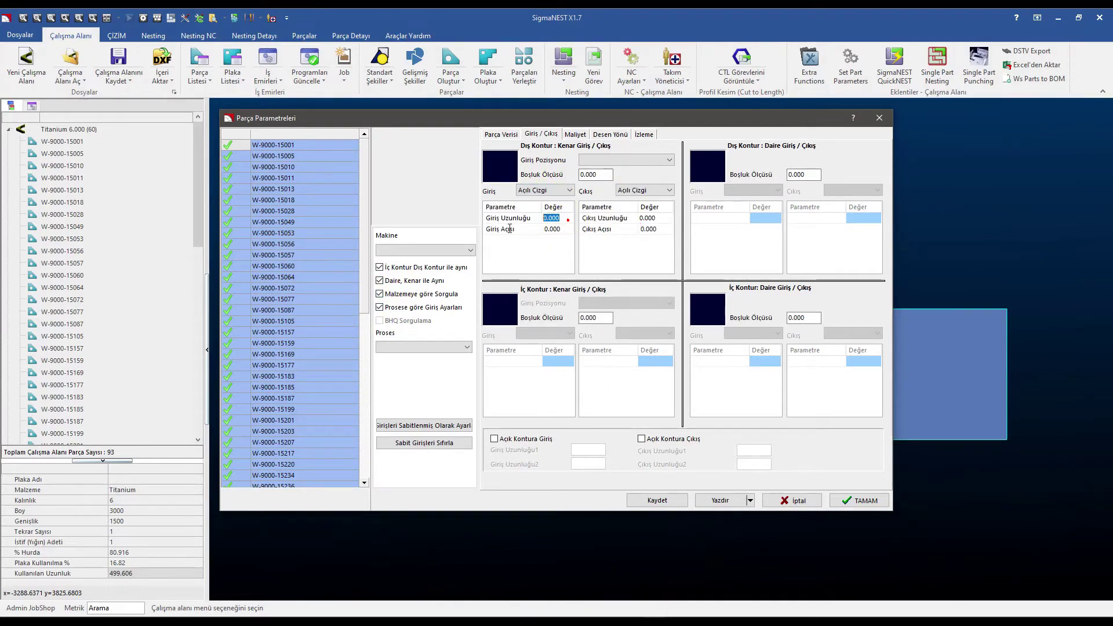
pyautogui.write('5')
pyautogui.click(648, 218)
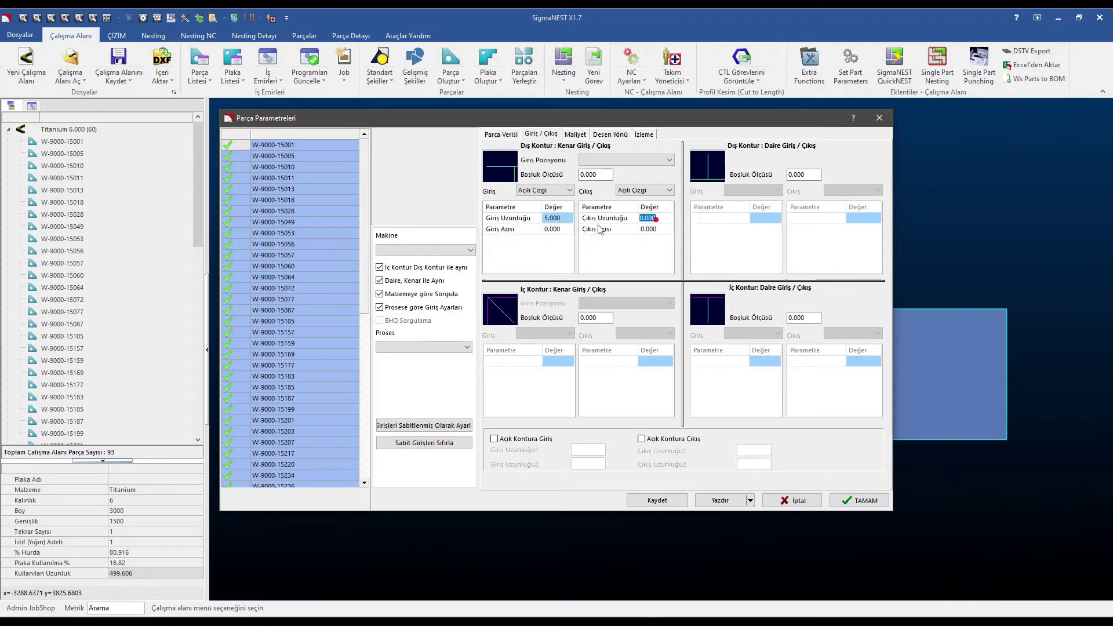
pyautogui.write('5')
# Give outer circles separate arc leads with radius 5 and a 100° angle.
pyautogui.click(557, 229)
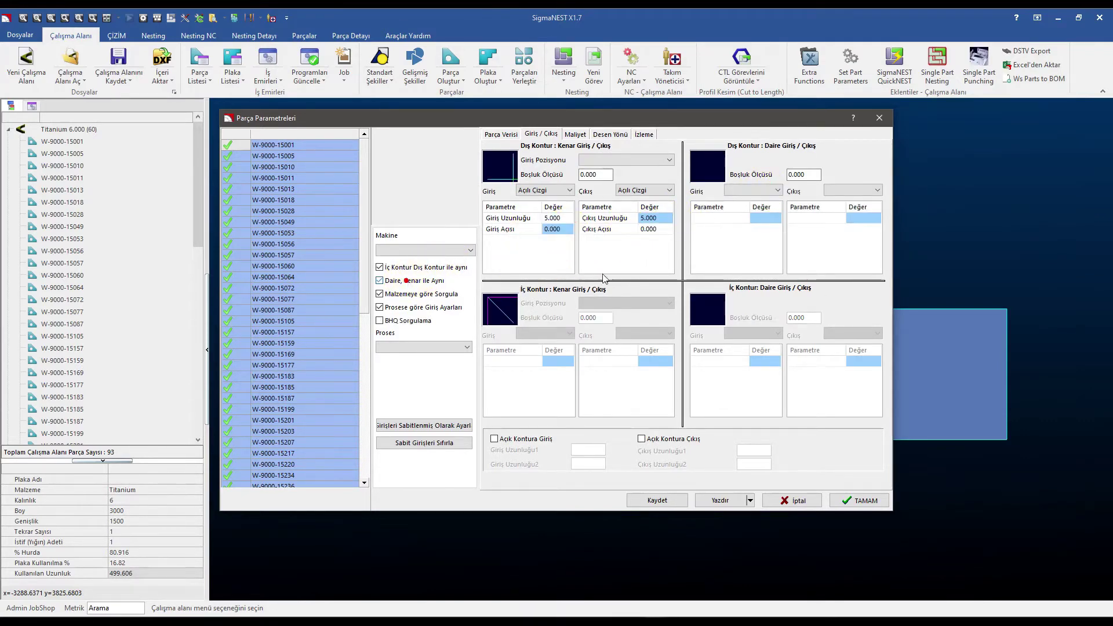
pyautogui.click(775, 191)
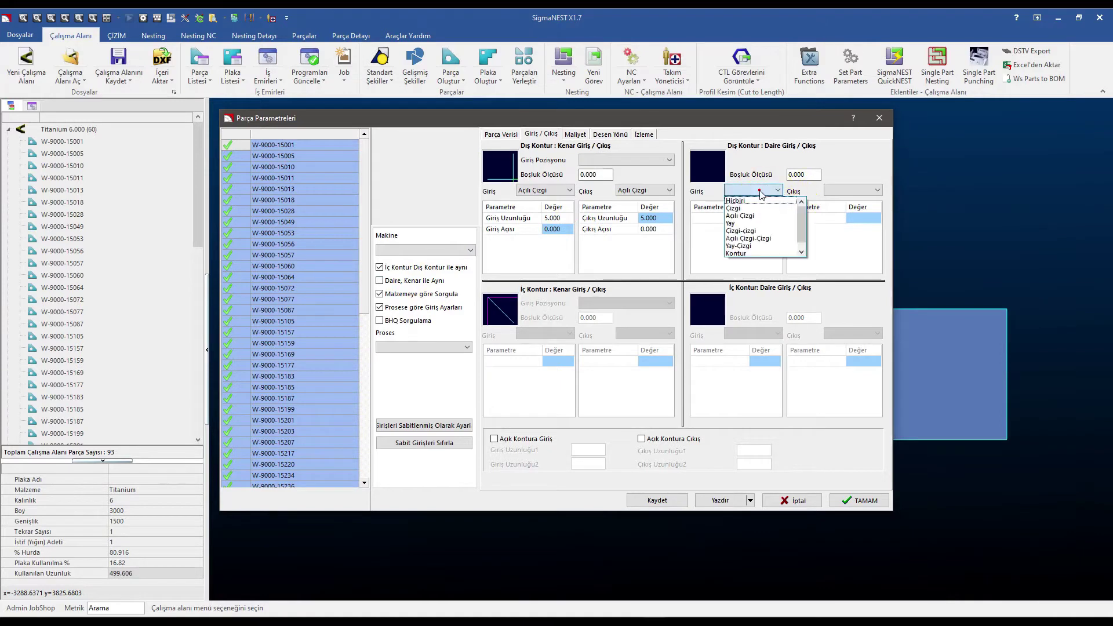
pyautogui.click(739, 224)
pyautogui.click(835, 190)
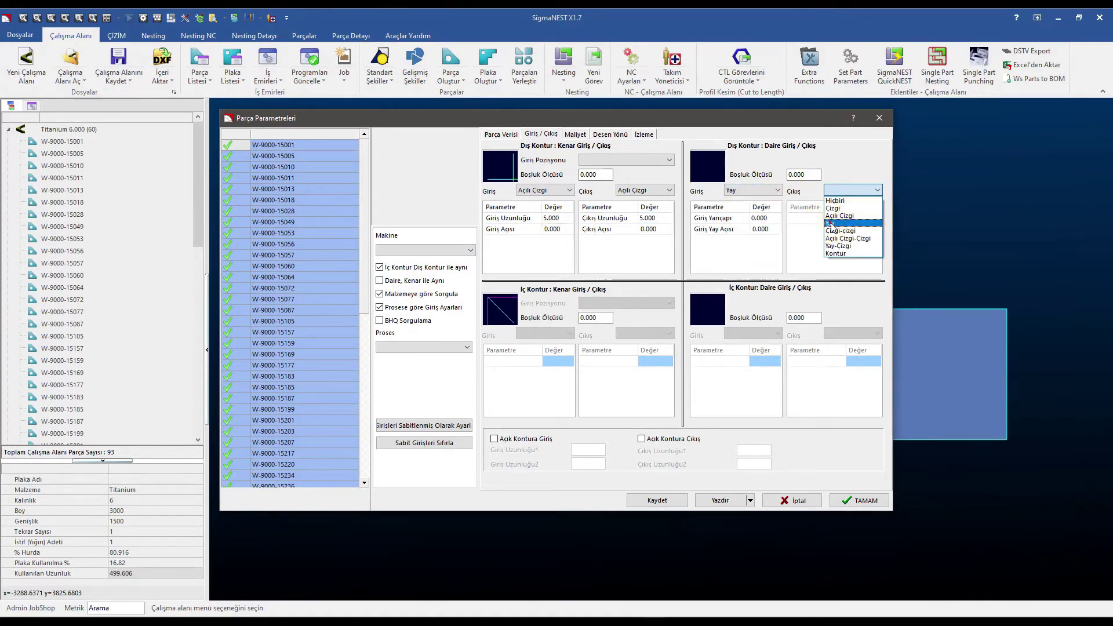
pyautogui.click(835, 223)
pyautogui.write('5')
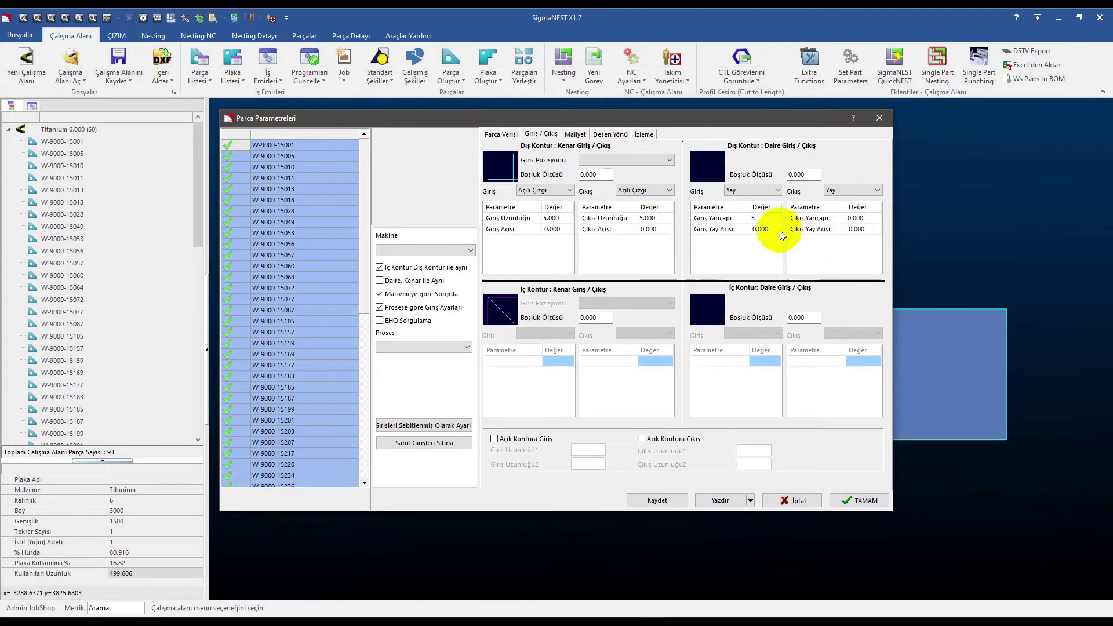
pyautogui.write('.000')
pyautogui.click(858, 220)
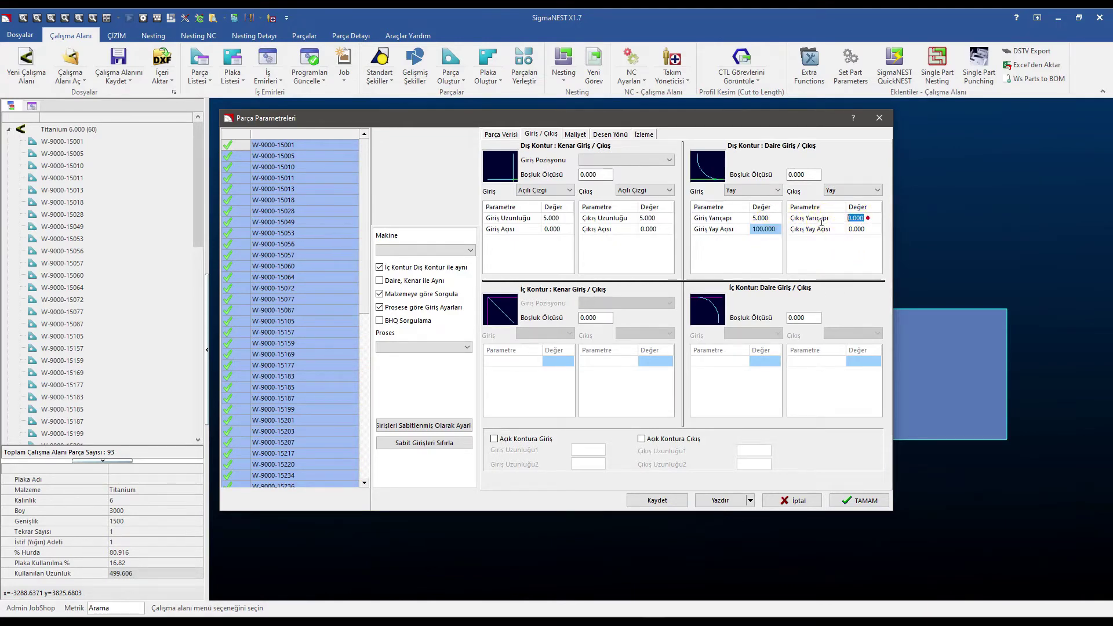
pyautogui.write('5.')
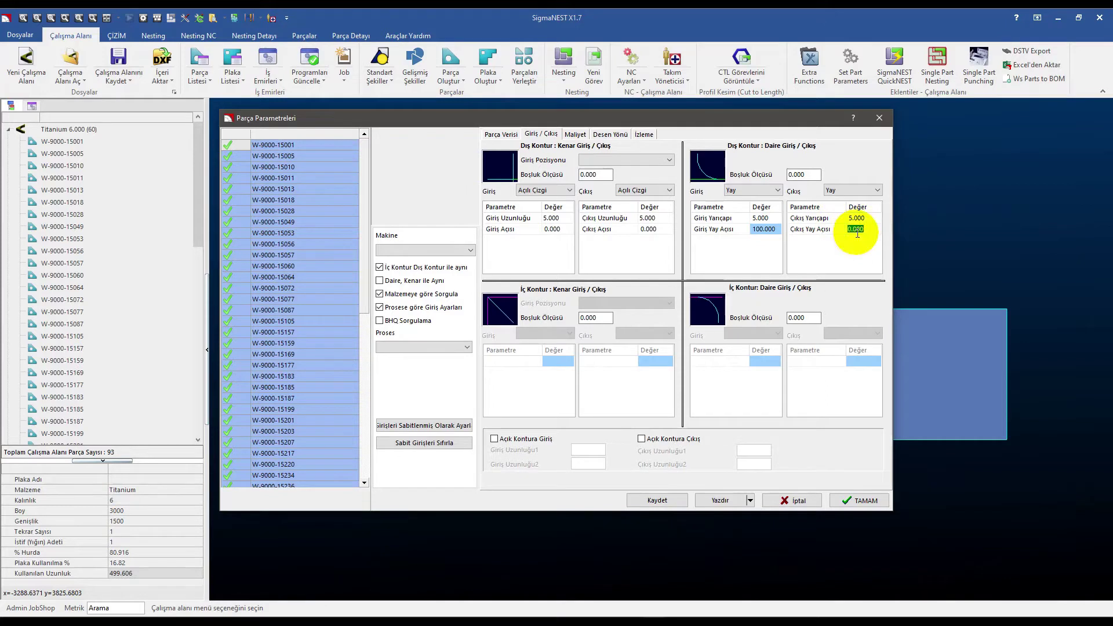
pyautogui.write('0')
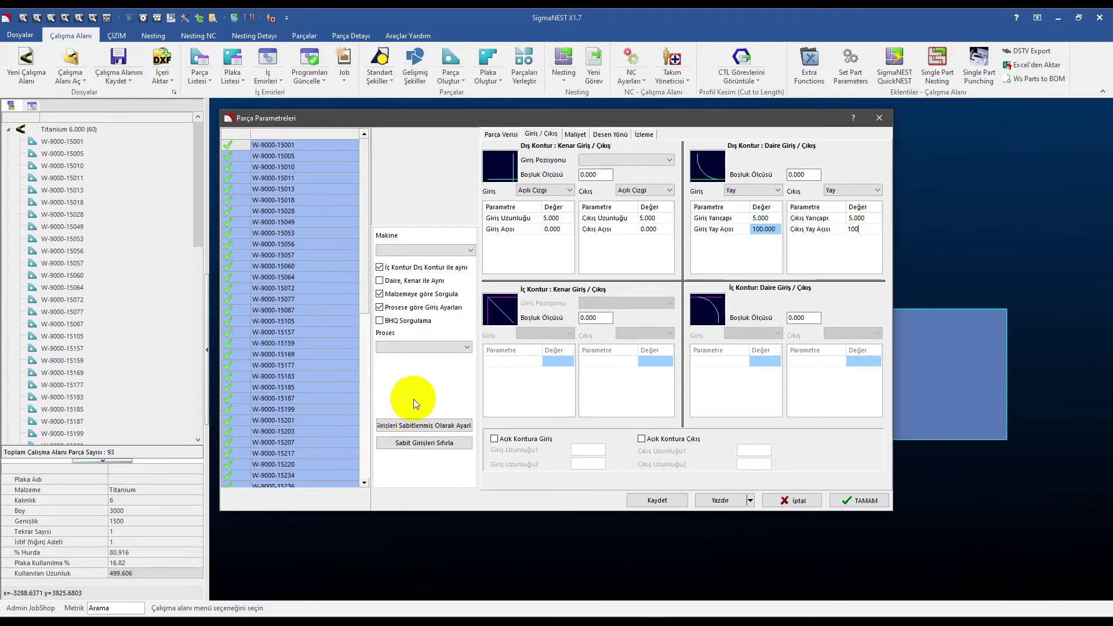
# Save the lead settings to the lead-in table and reselect W-9000-15001.
pyautogui.click(278, 145)
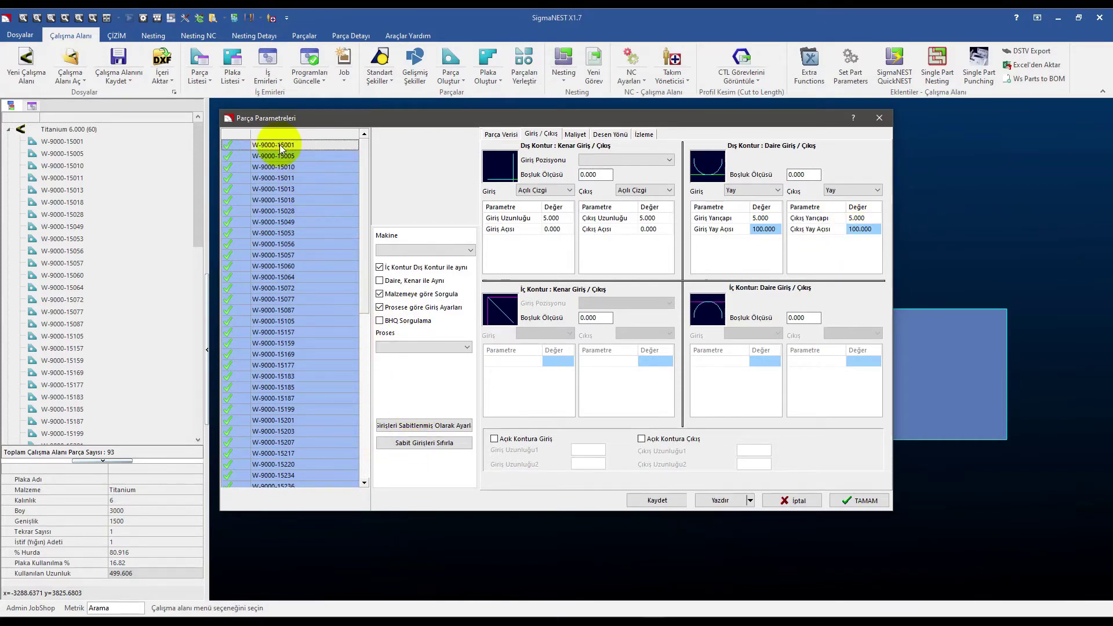
pyautogui.click(279, 146)
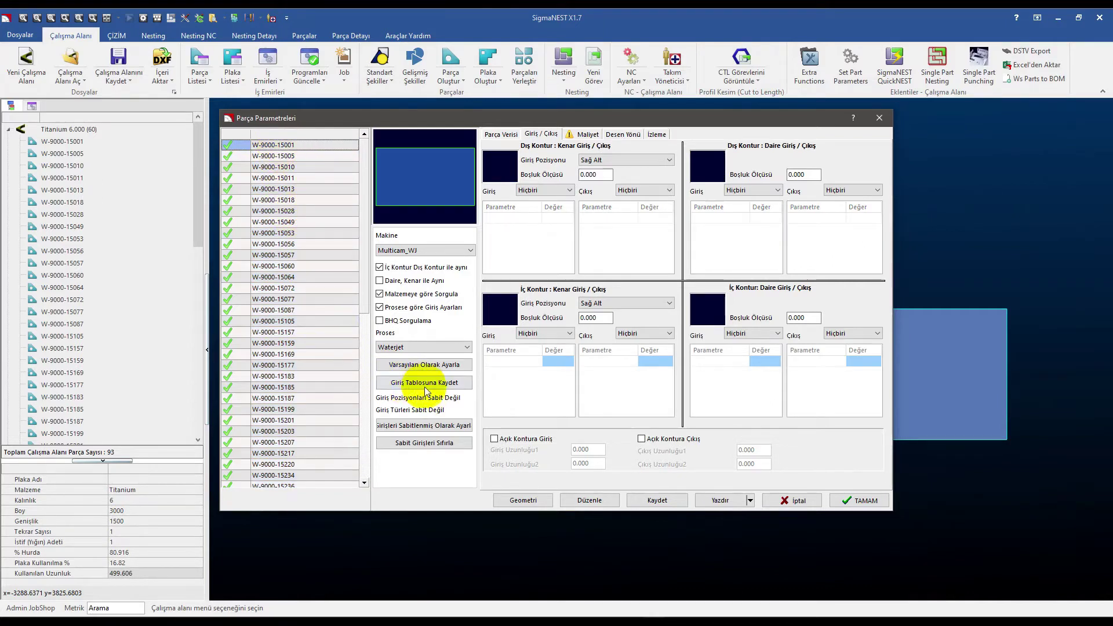
pyautogui.click(413, 383)
pyautogui.click(298, 145)
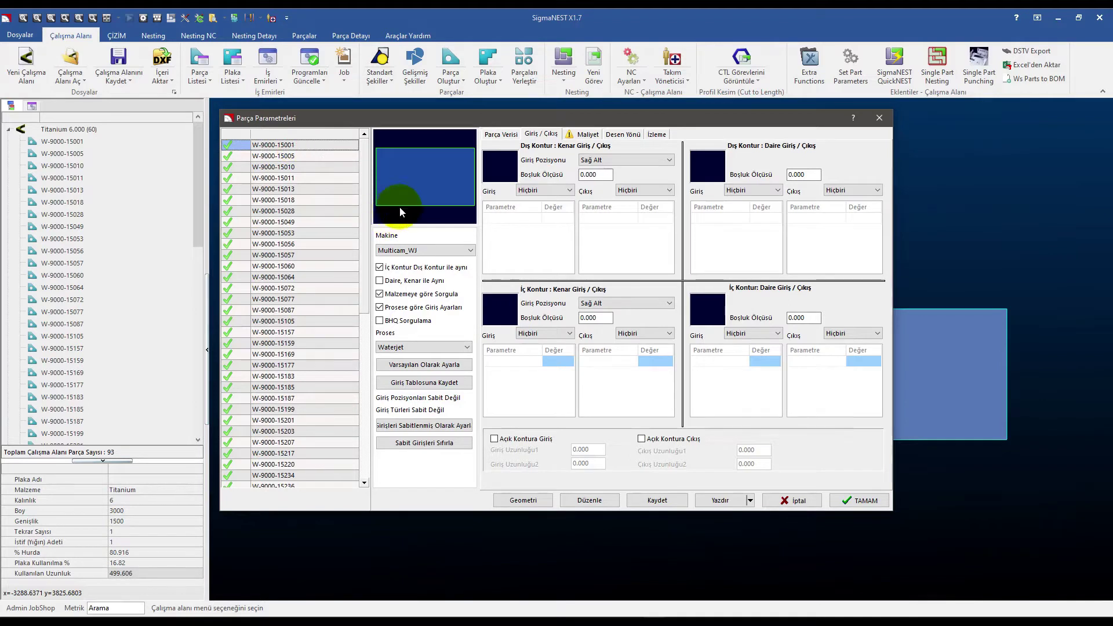
# Set the machine to HK_Laser with the LASER process for all parts.
pyautogui.click(415, 250)
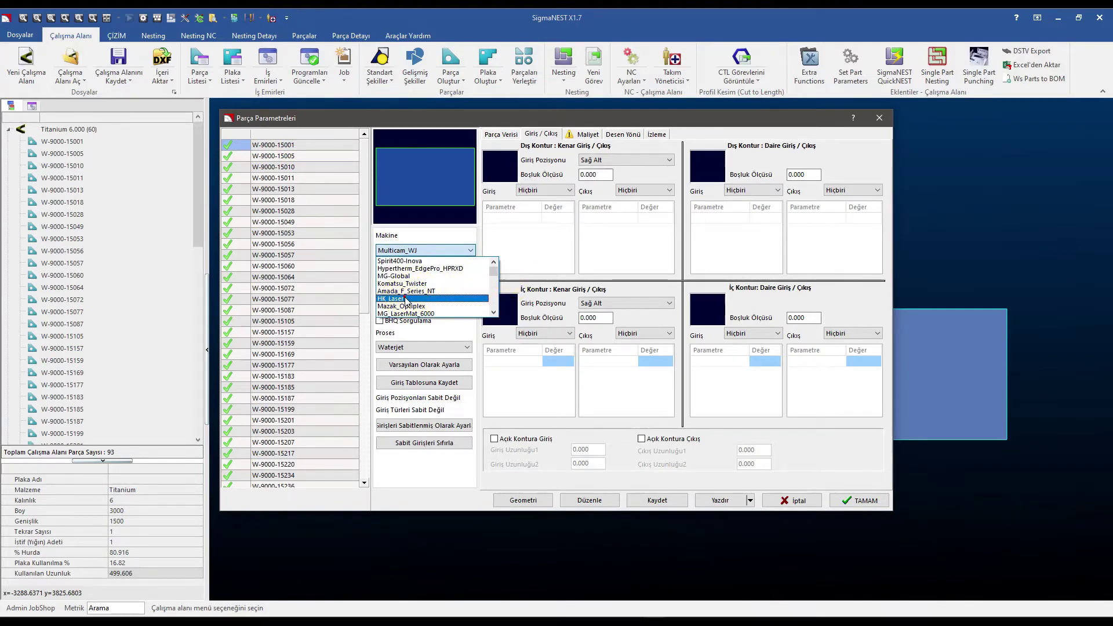
pyautogui.click(406, 299)
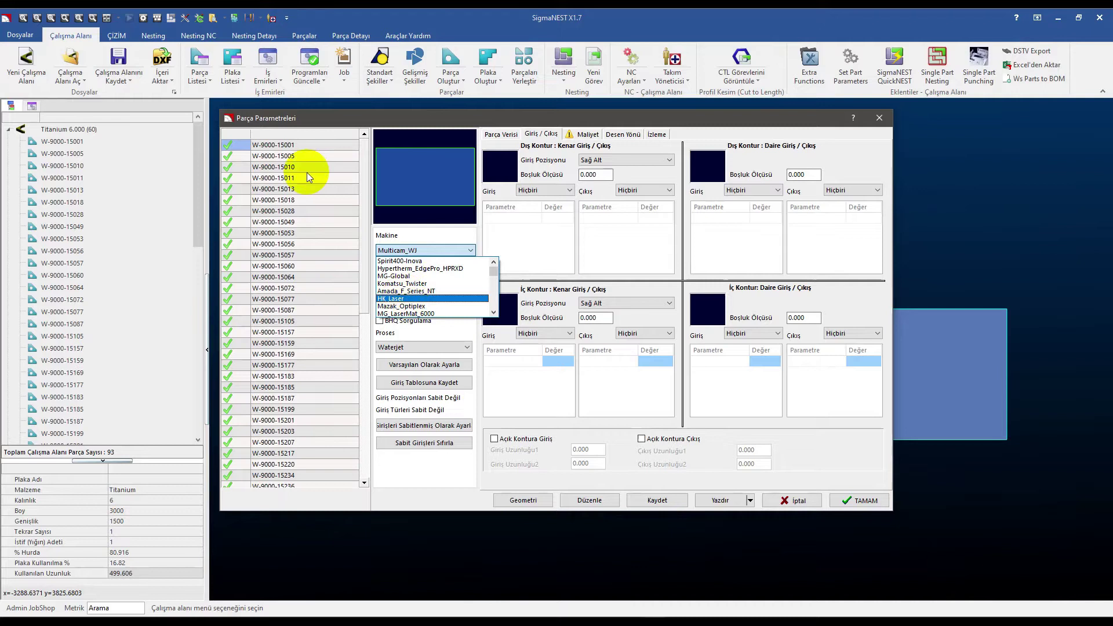
pyautogui.click(295, 234)
pyautogui.hotkey('ctrl', 'a')
pyautogui.click(433, 250)
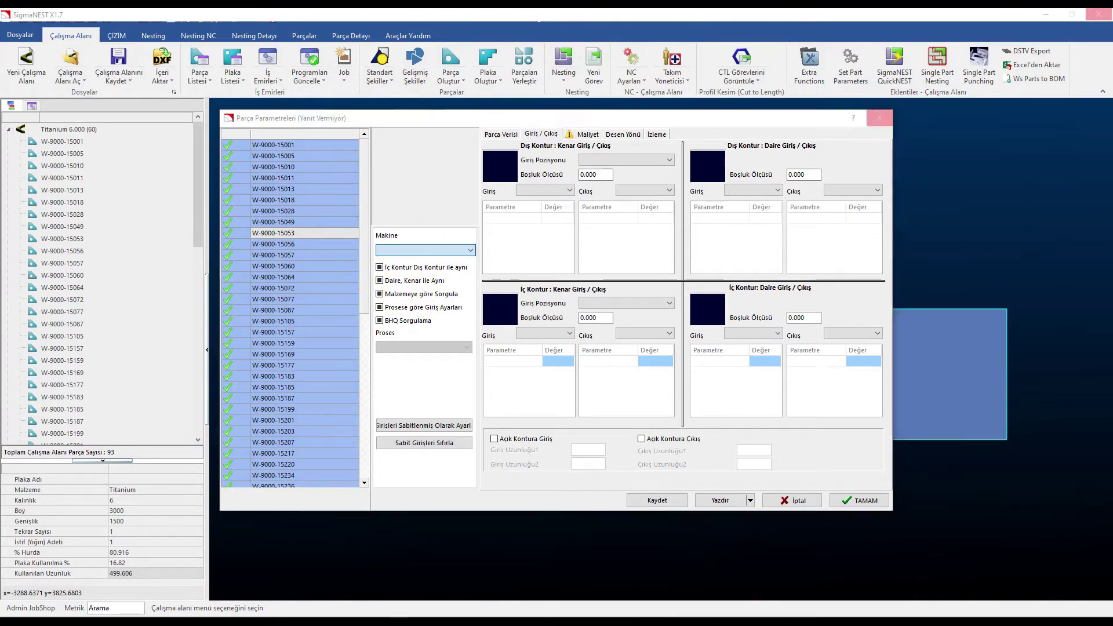
# Preview W-9000-15057 and another part, then return to W-9000-15001.
pyautogui.click(272, 255)
pyautogui.click(269, 355)
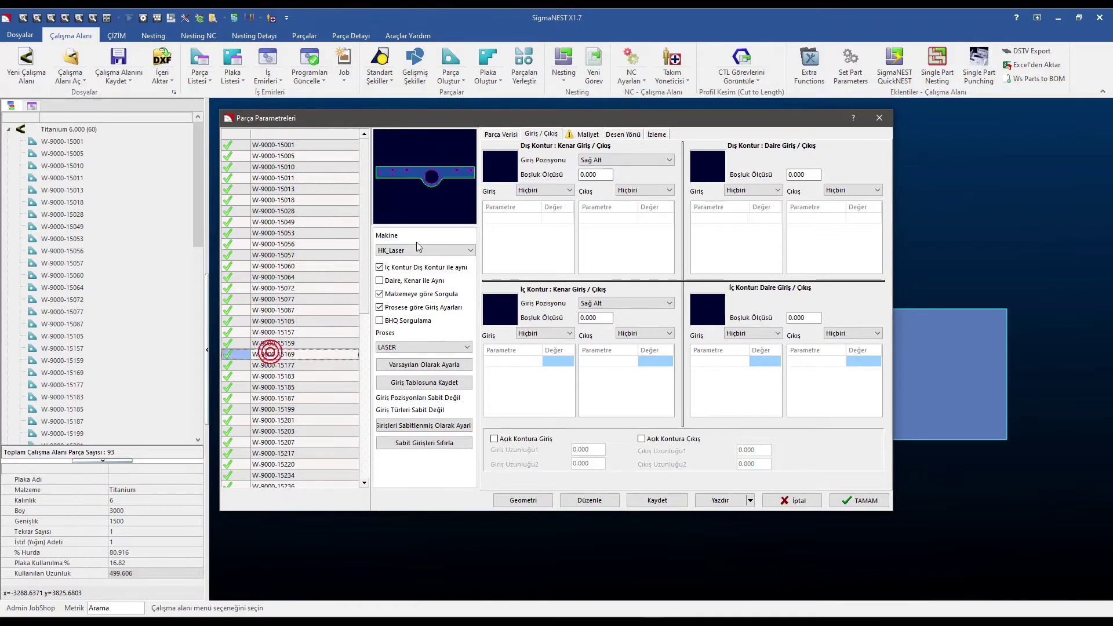
pyautogui.click(308, 146)
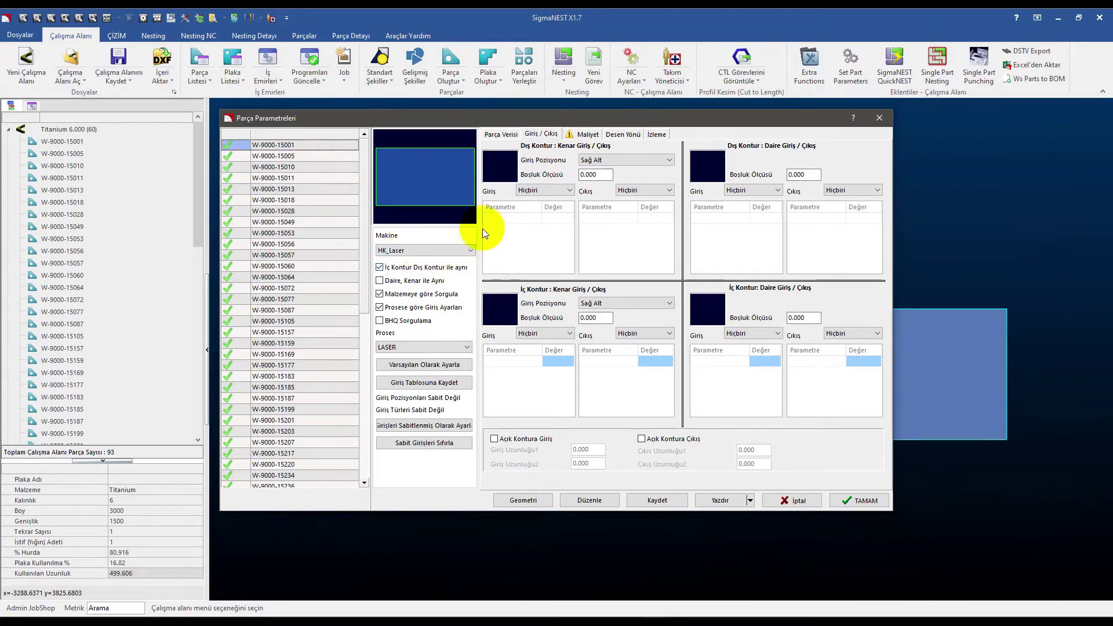
pyautogui.click(542, 190)
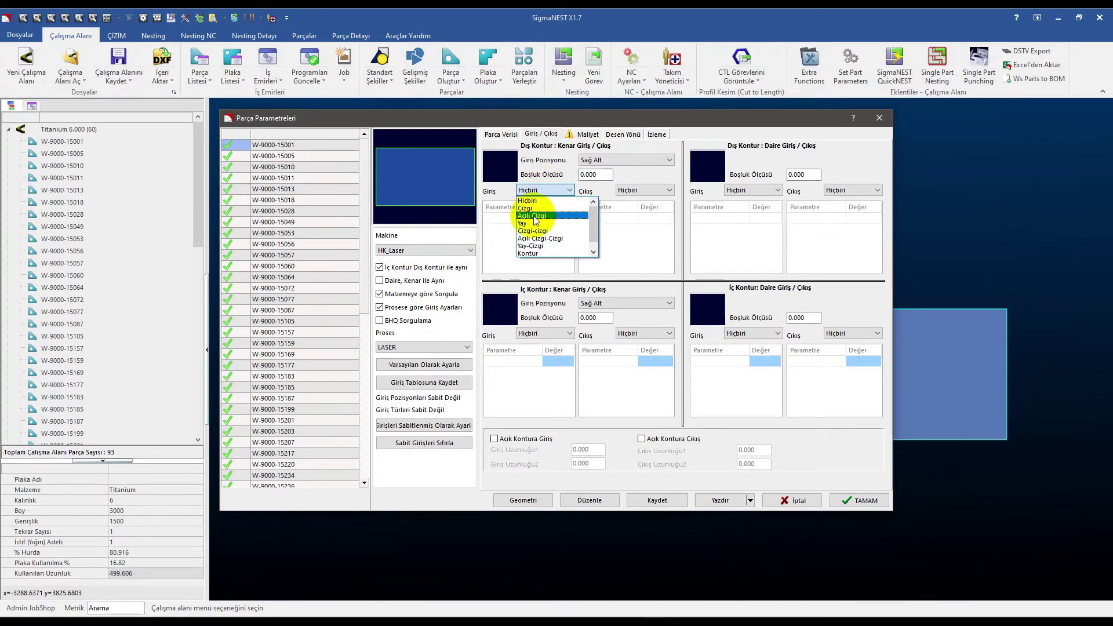
# Set outer edge leads back to angled lines and outer circle leads to arcs.
pyautogui.click(534, 216)
pyautogui.click(643, 191)
pyautogui.click(637, 216)
pyautogui.click(751, 192)
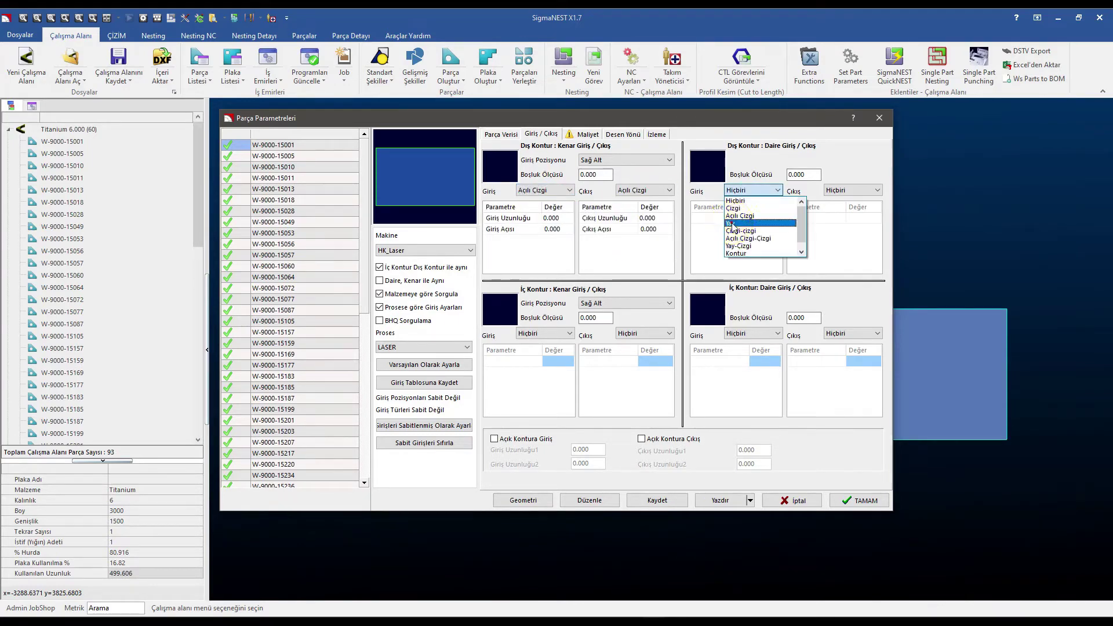
pyautogui.click(739, 223)
pyautogui.click(864, 190)
pyautogui.click(834, 223)
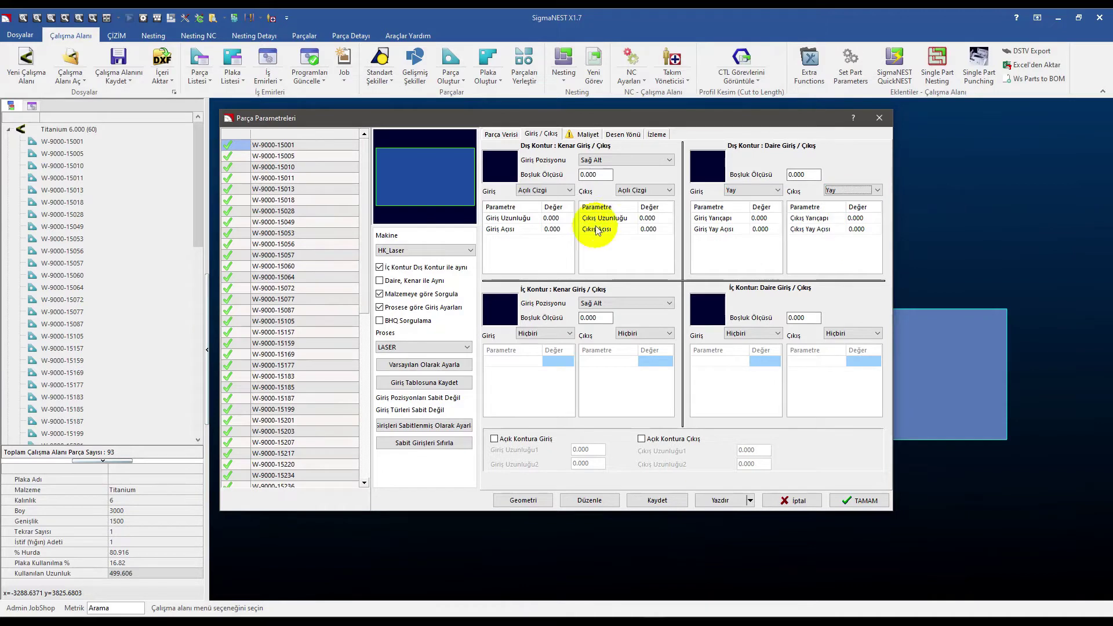
# Enter 5 lengths and radii with 100° arc angles, save to the lead-in table, then view W-9000-15072.
pyautogui.write('5')
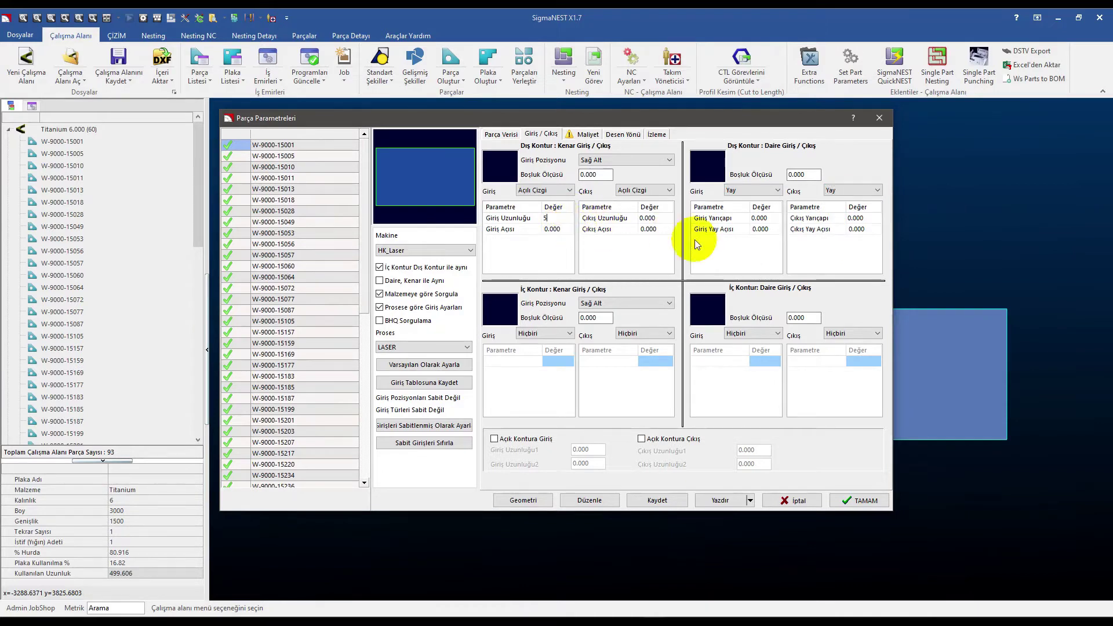
pyautogui.click(654, 218)
pyautogui.write('5')
pyautogui.click(760, 218)
pyautogui.write('5')
pyautogui.click(863, 219)
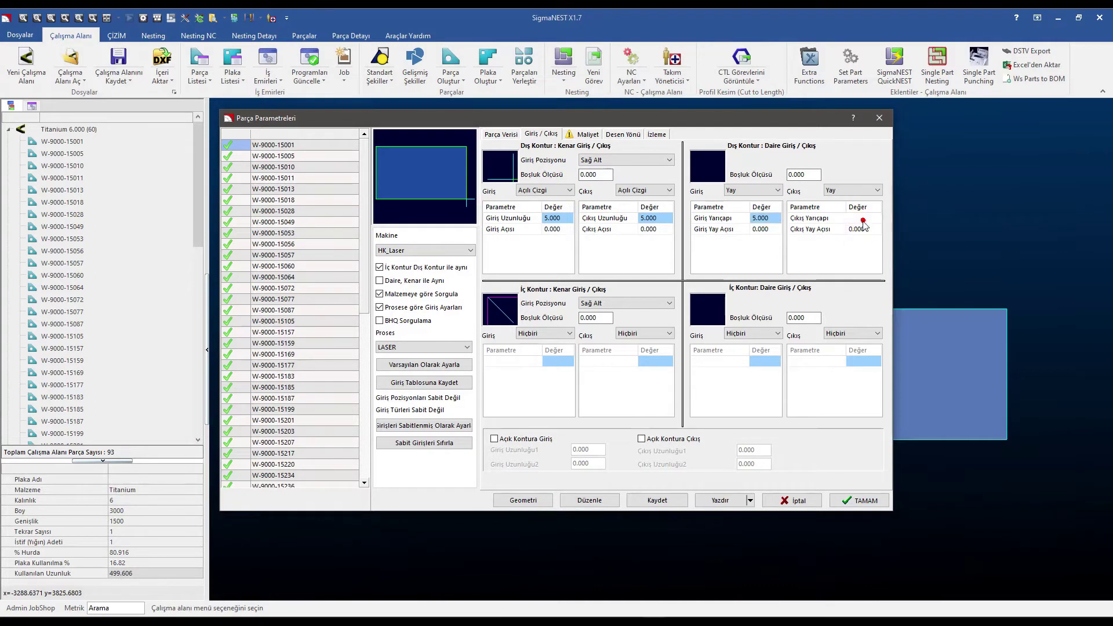
pyautogui.write('5')
pyautogui.click(774, 230)
pyautogui.write('00')
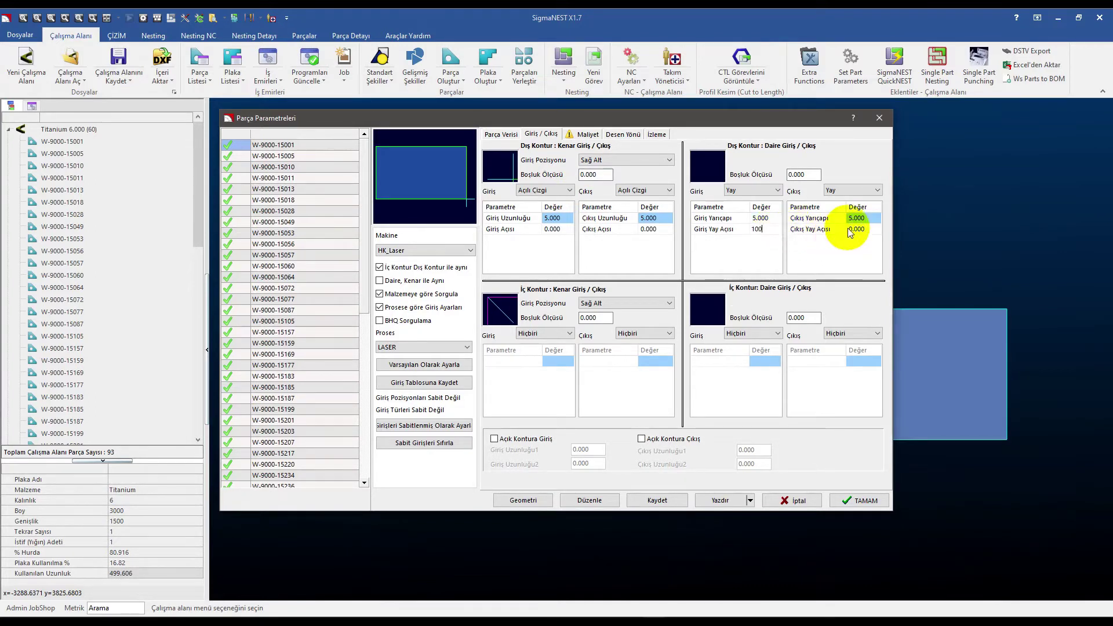
pyautogui.click(855, 230)
pyautogui.write('0')
pyautogui.click(858, 219)
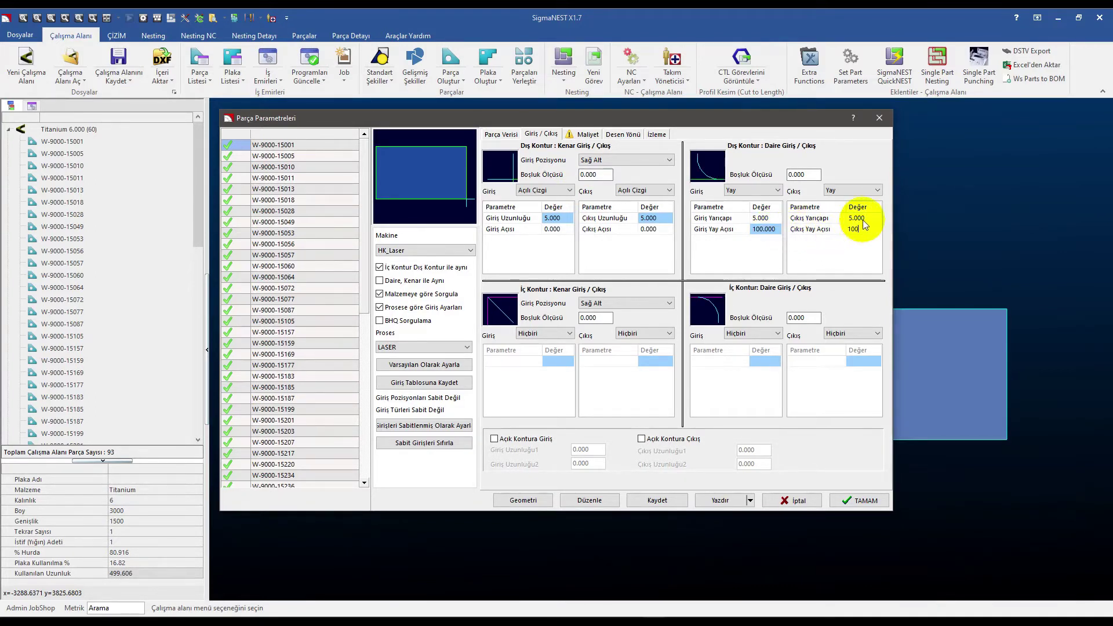
pyautogui.click(432, 383)
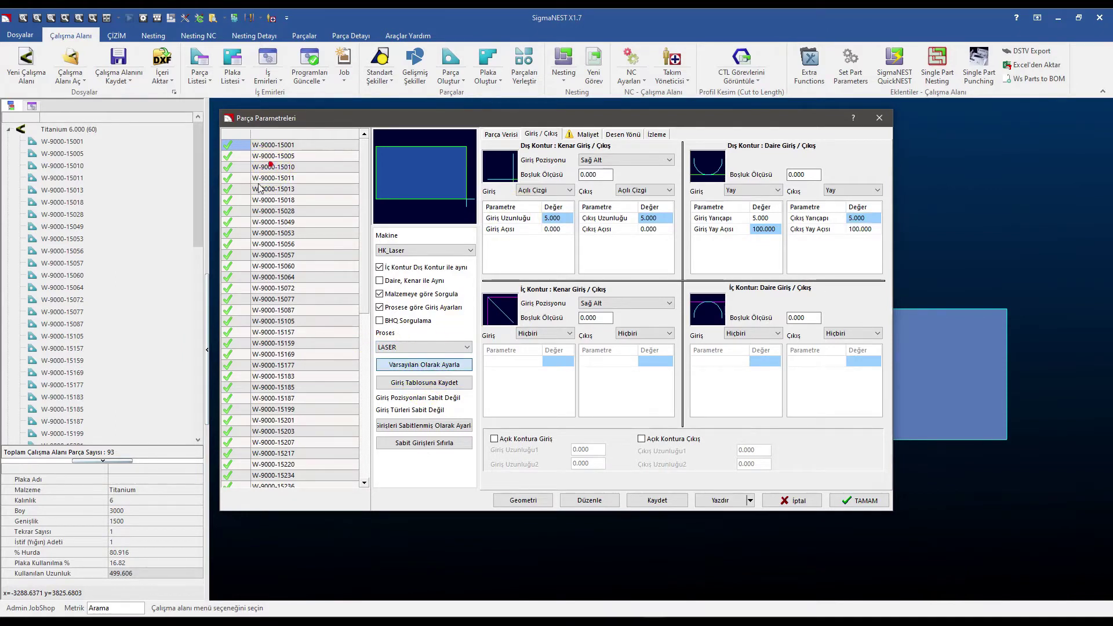
pyautogui.click(277, 288)
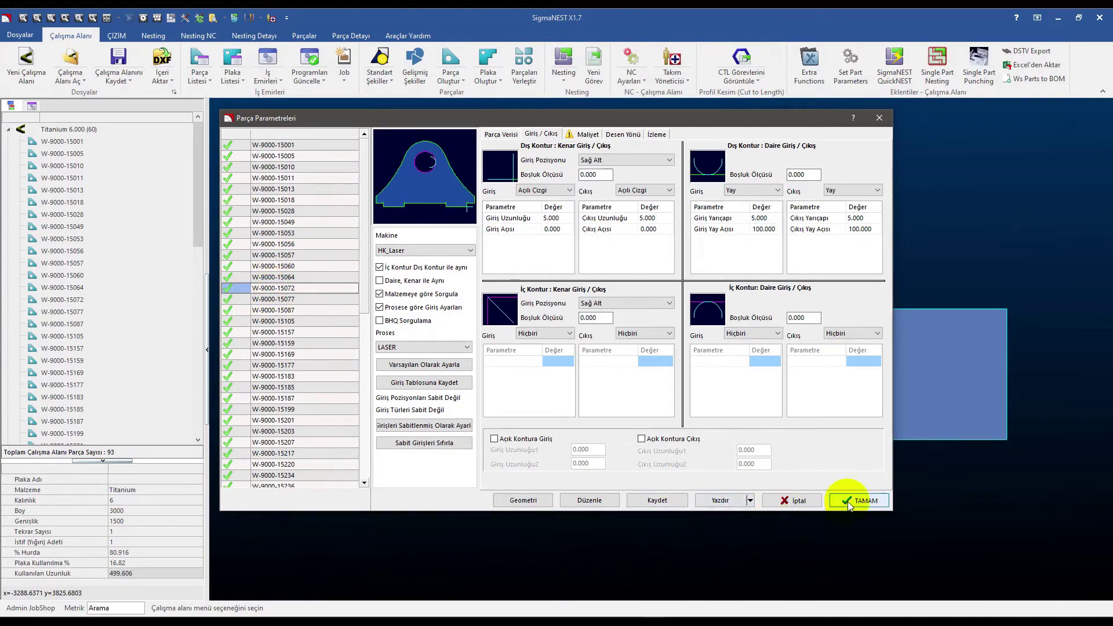
# Save the edited parts to the SNDataDemo Parts folder, overwriting the existing files.
pyautogui.click(661, 498)
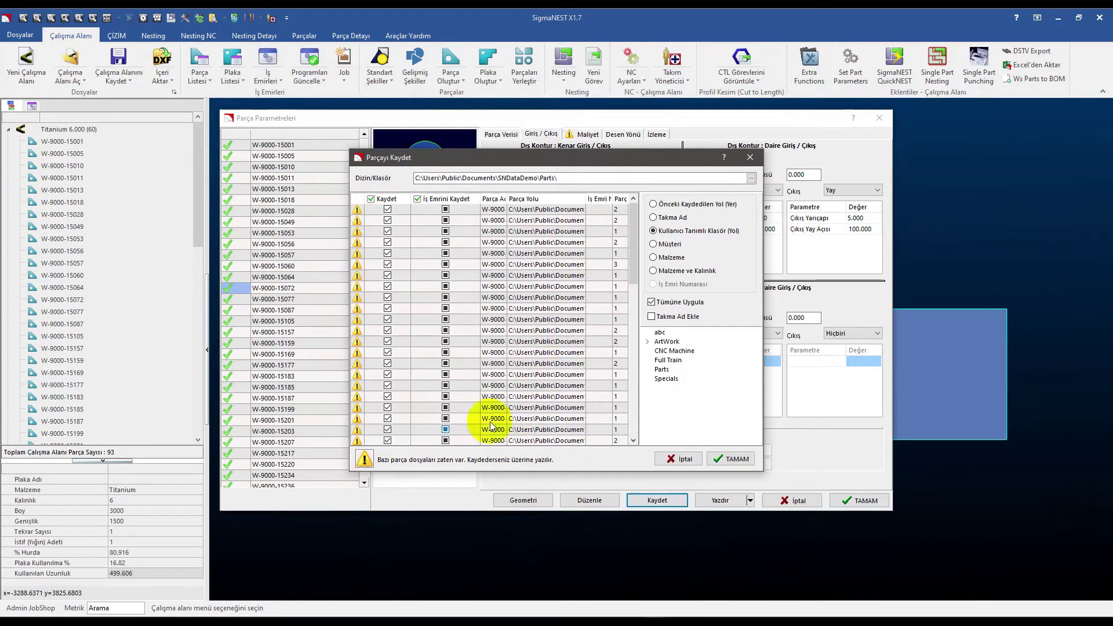
pyautogui.click(738, 460)
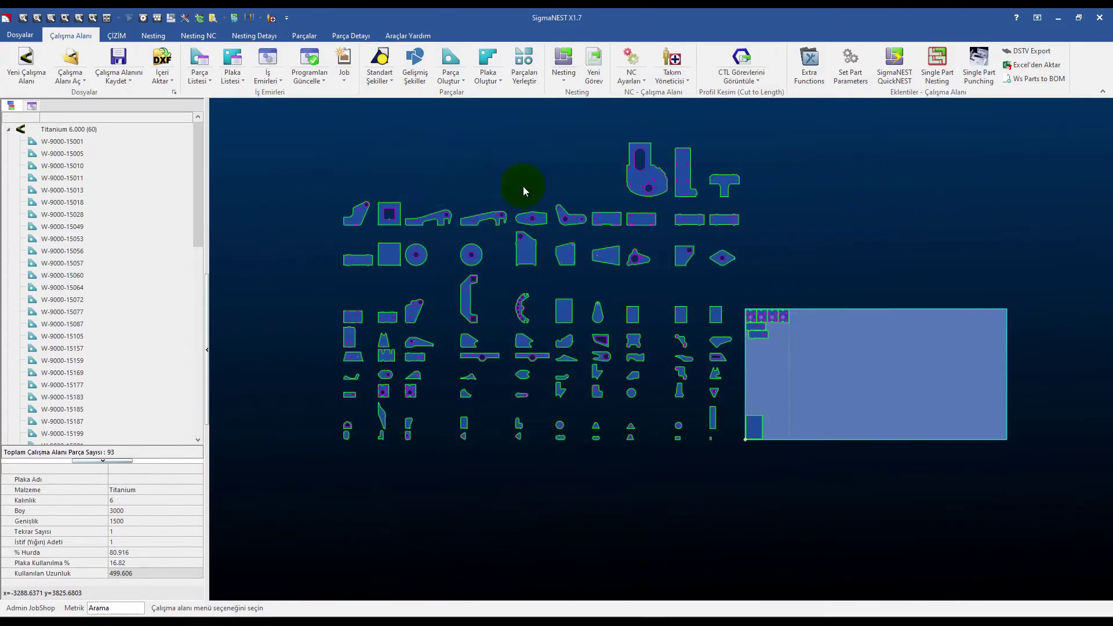
# Open the T147_Titanium_6.00mm nest and pick up part W-9000-15328.
pyautogui.scroll(1, 477, 159)
pyautogui.scroll(-2, 474, 178)
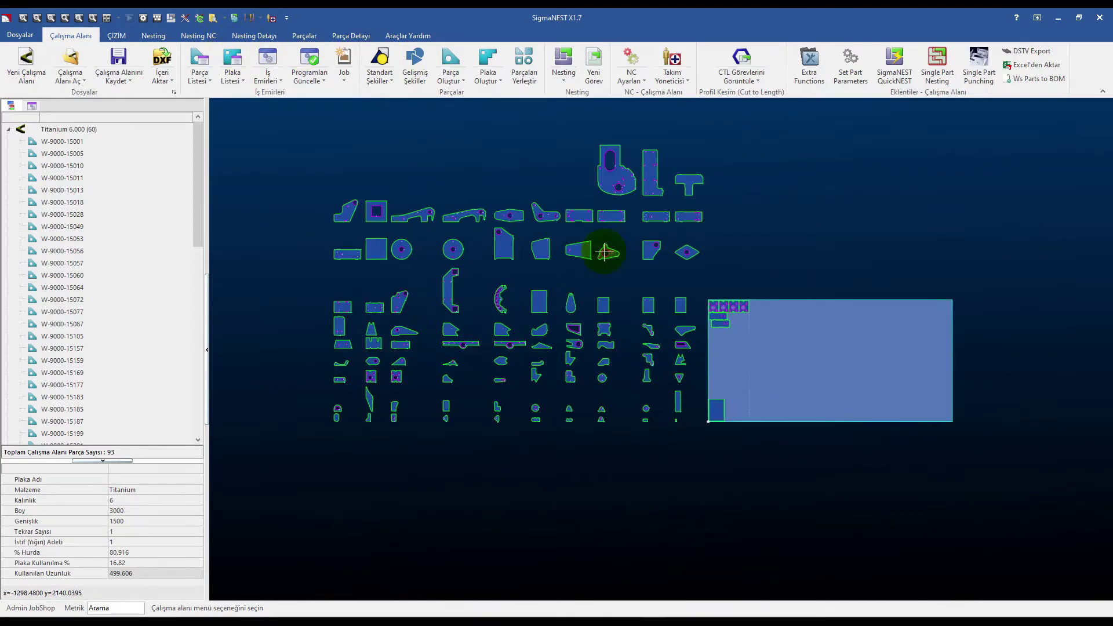
pyautogui.scroll(2, 604, 248)
pyautogui.scroll(-1, 547, 236)
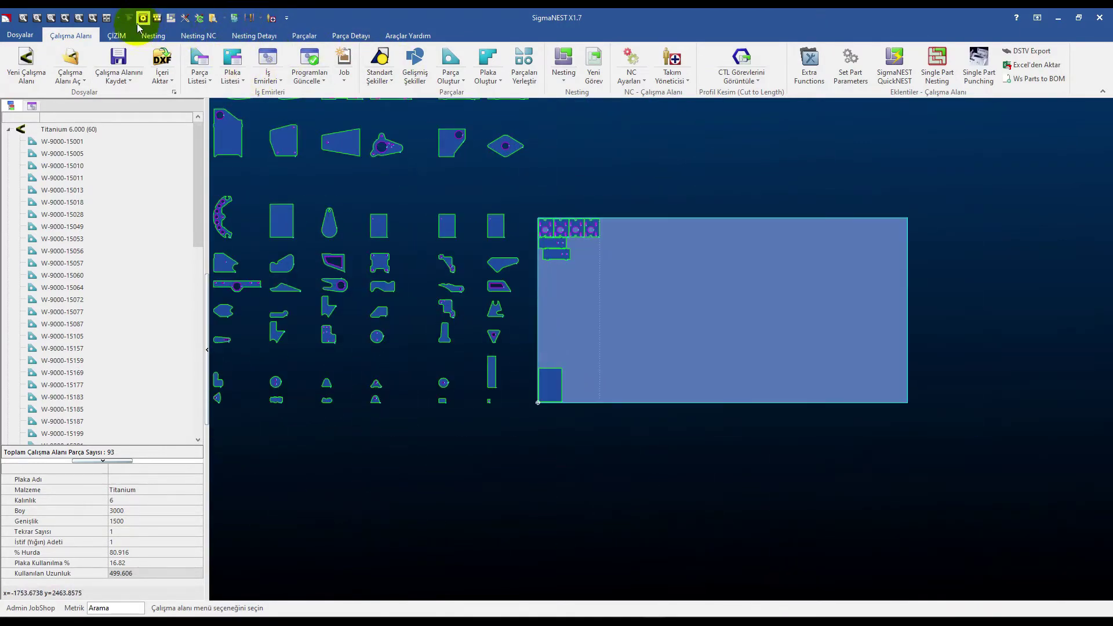
pyautogui.click(153, 37)
pyautogui.click(922, 214)
pyautogui.doubleClick(923, 214)
# Use the job's 5.000 part spacing and place W-9000-15328 beside the earlier part.
pyautogui.scroll(2, 261, 302)
pyautogui.scroll(2, 284, 299)
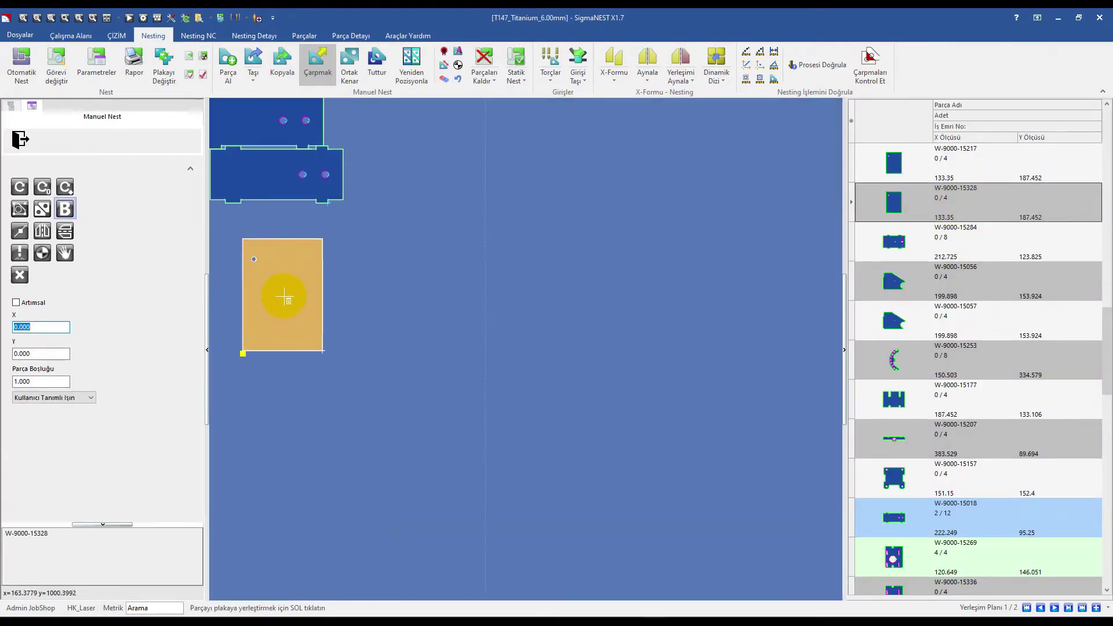
pyautogui.click(46, 402)
pyautogui.click(293, 281)
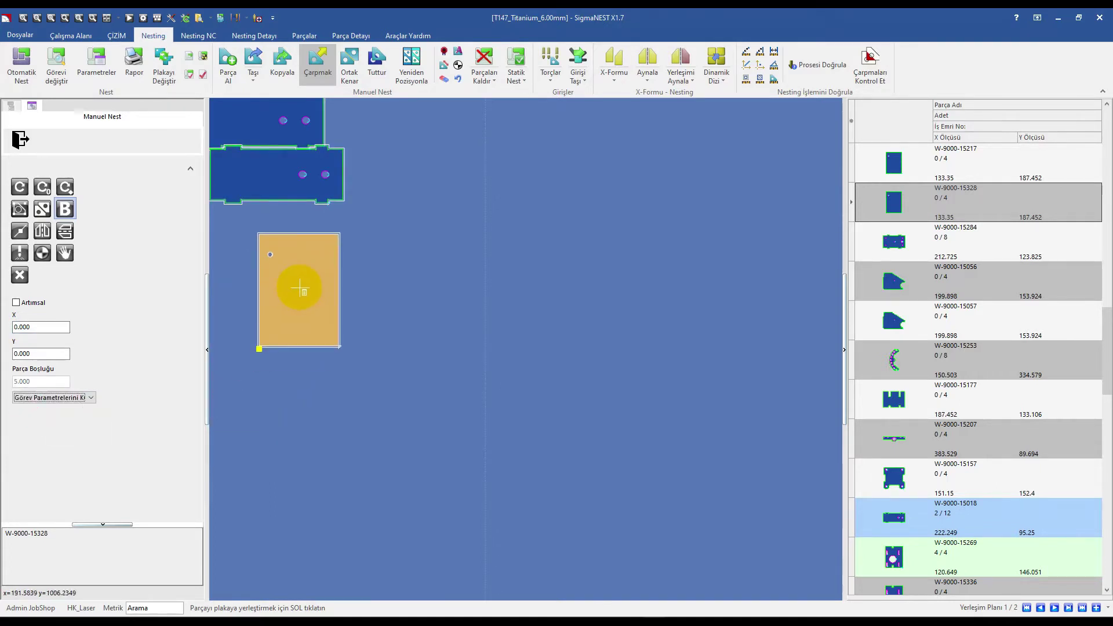
pyautogui.scroll(3, 285, 258)
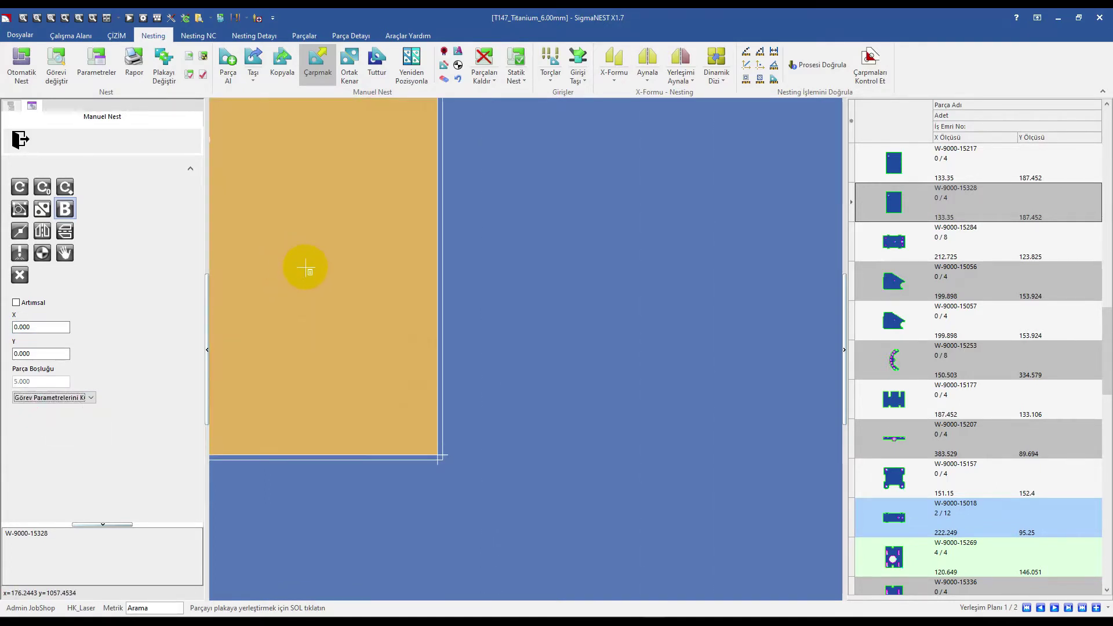
pyautogui.scroll(-1, 498, 334)
pyautogui.scroll(-1, 342, 261)
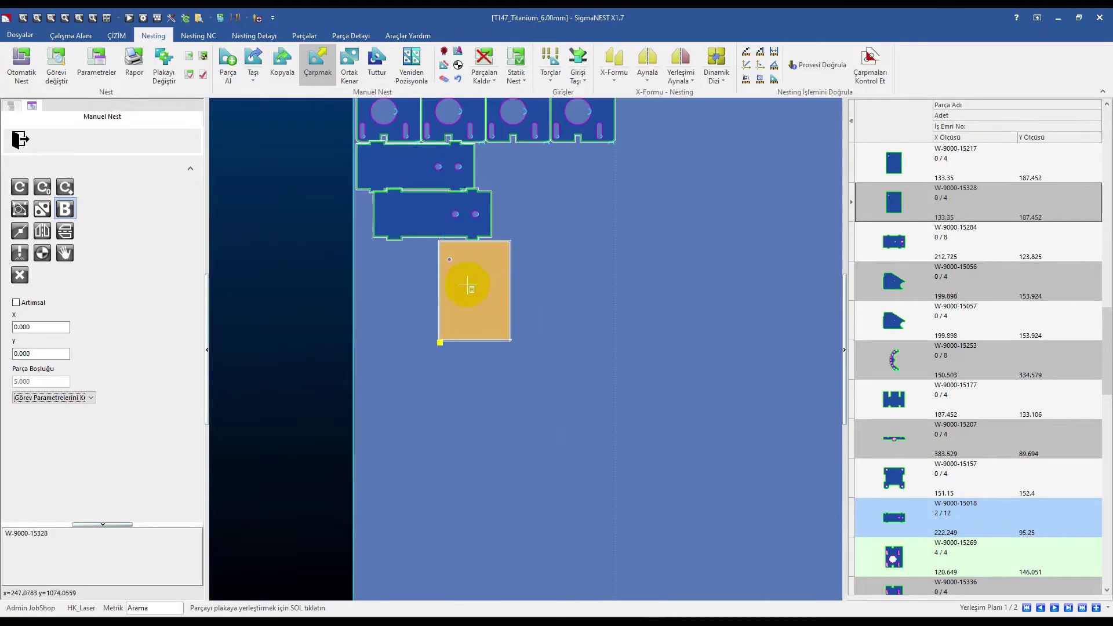
pyautogui.click(384, 292)
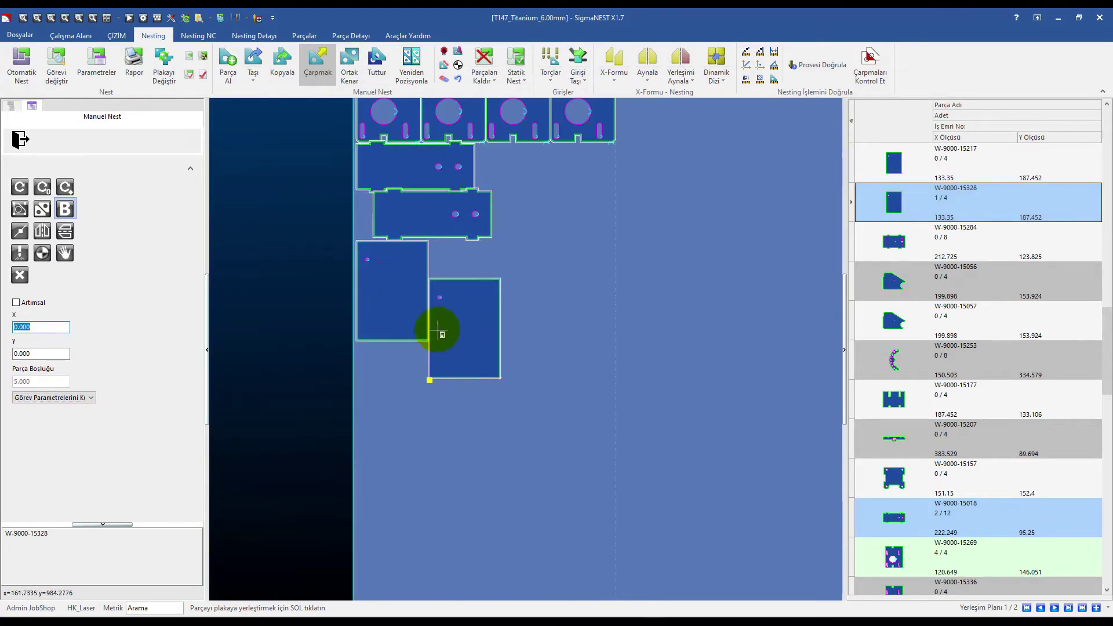
# Leave manual nesting and bring up the HK_Laser job parameters.
pyautogui.scroll(1, 434, 330)
pyautogui.scroll(2, 432, 342)
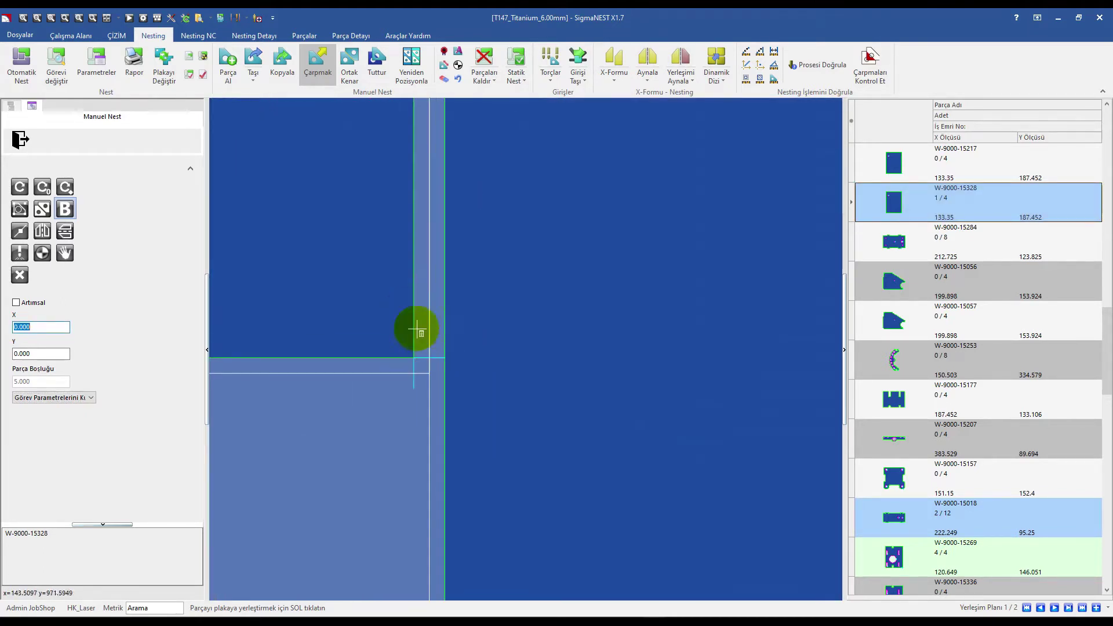
pyautogui.scroll(-2, 435, 358)
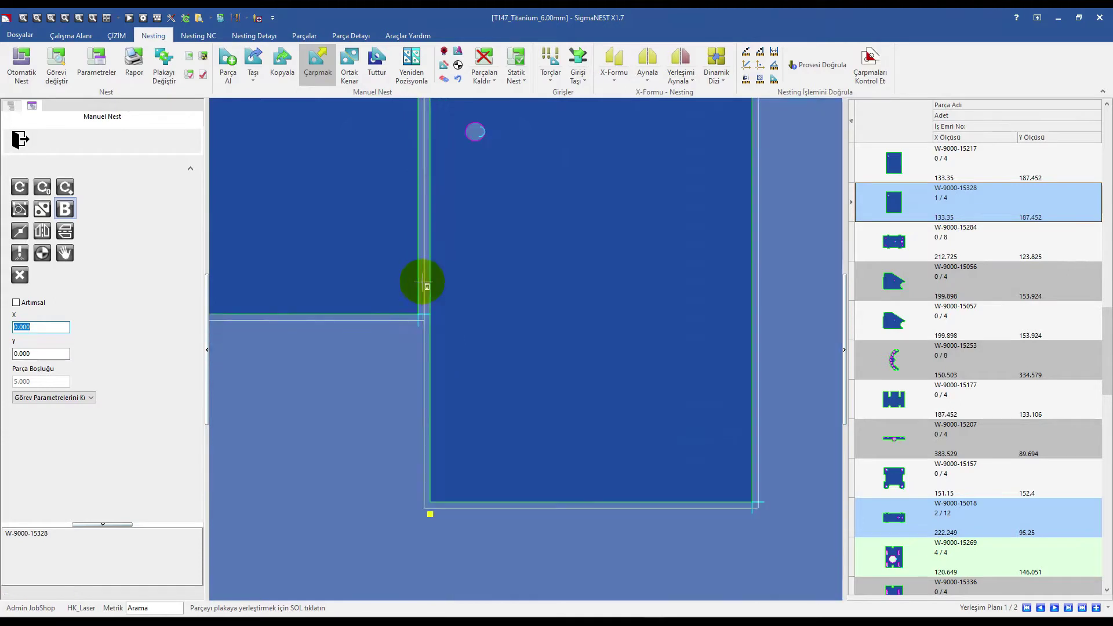
pyautogui.scroll(-2, 423, 281)
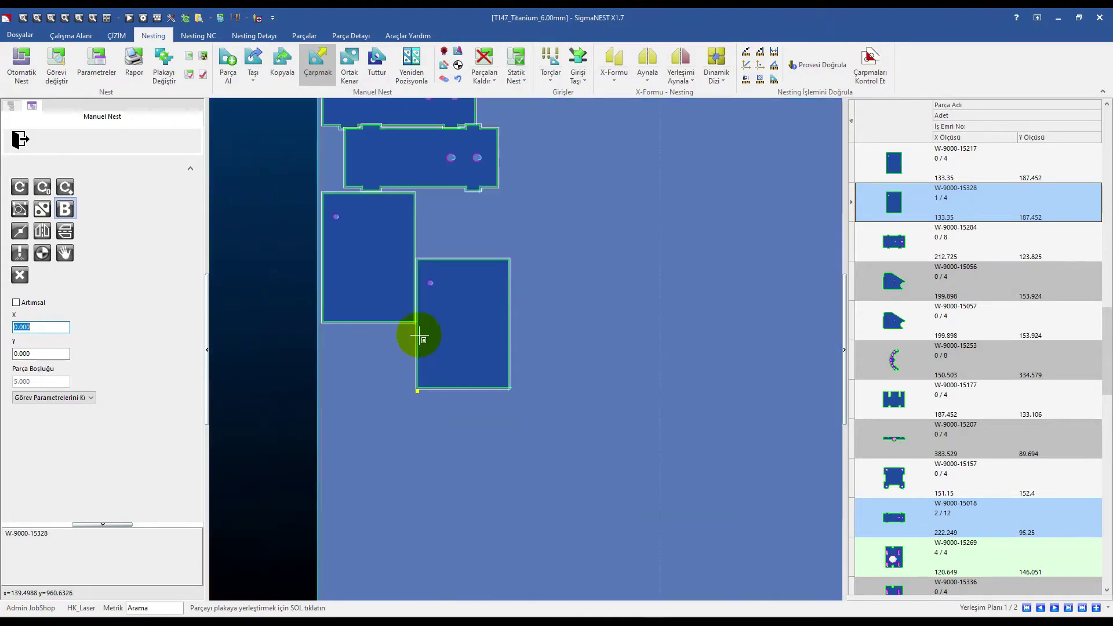
pyautogui.click(89, 57)
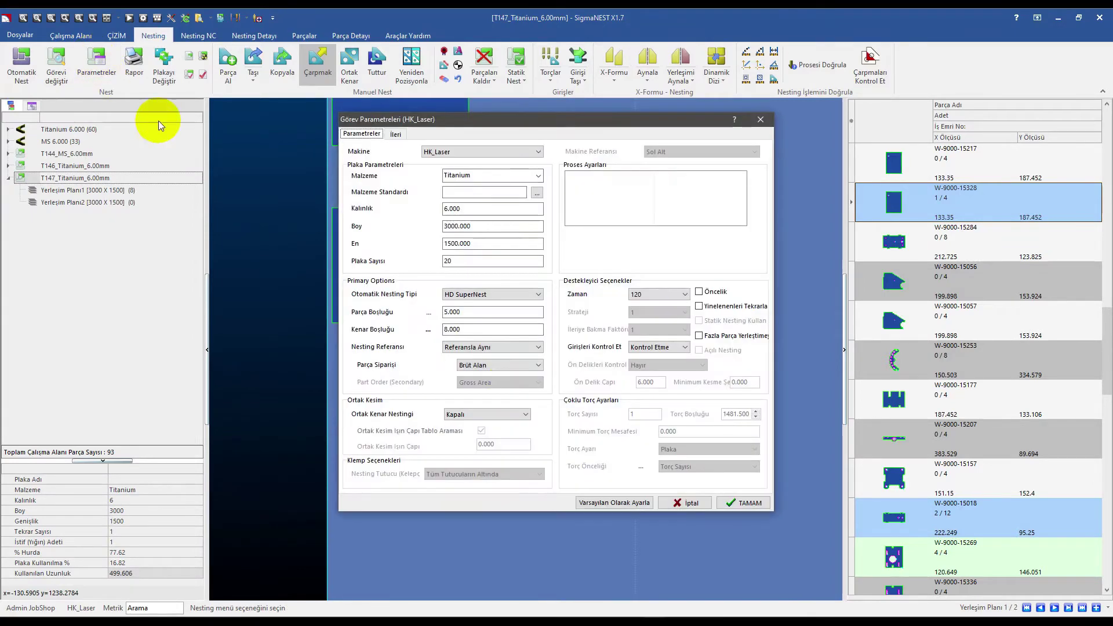
# Enable Girişleri Kontrol Et lead-in checking, save it as the default job parameters, and close.
pyautogui.click(653, 347)
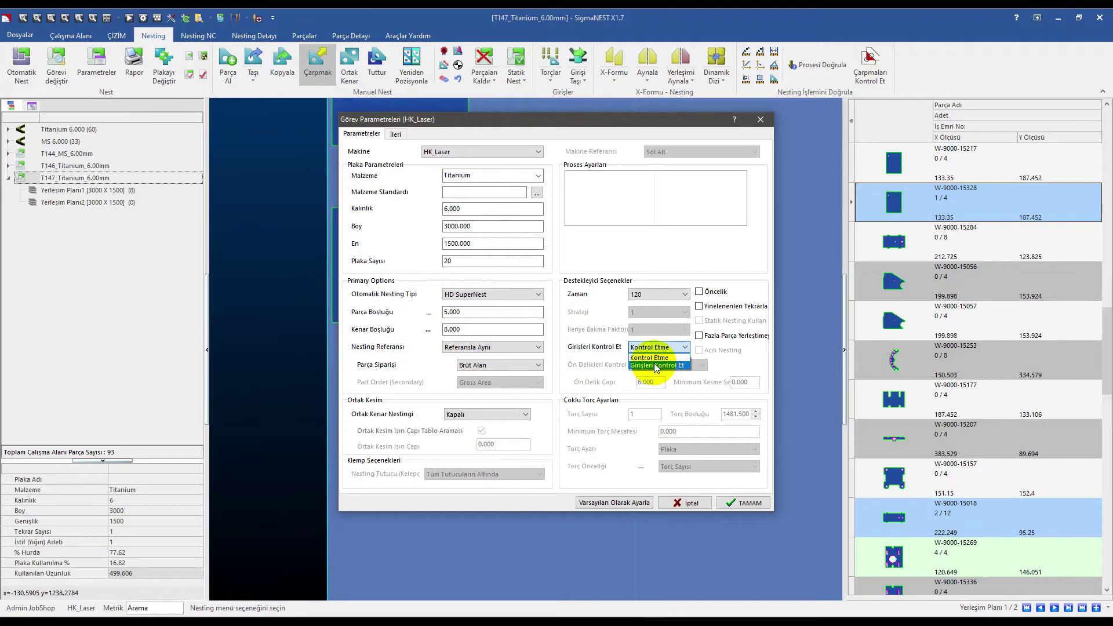
pyautogui.click(655, 366)
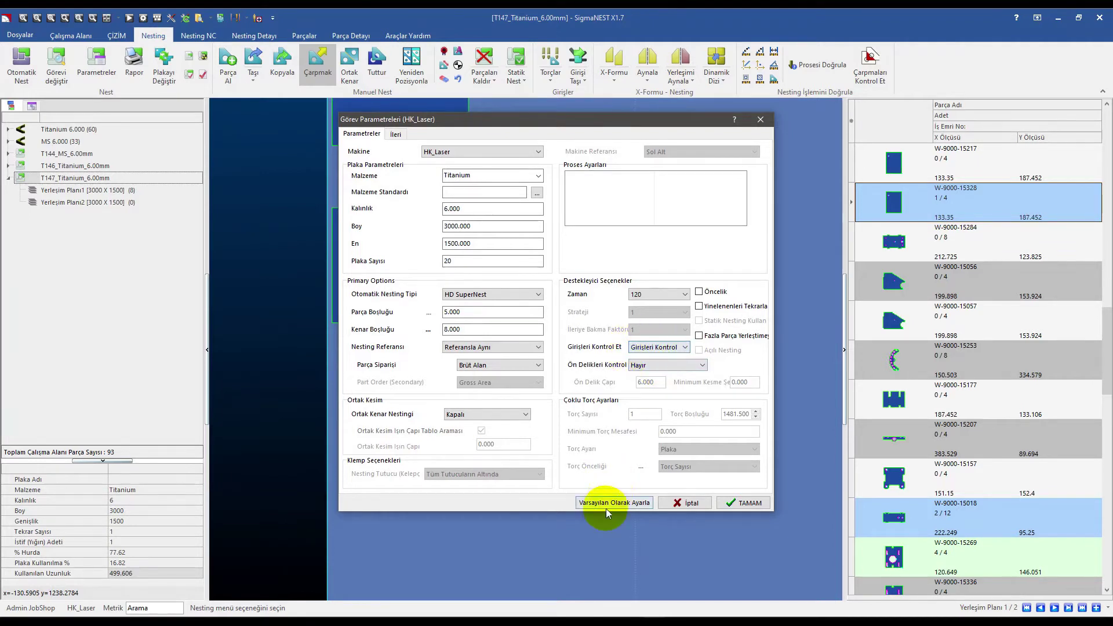
pyautogui.click(618, 503)
pyautogui.click(753, 502)
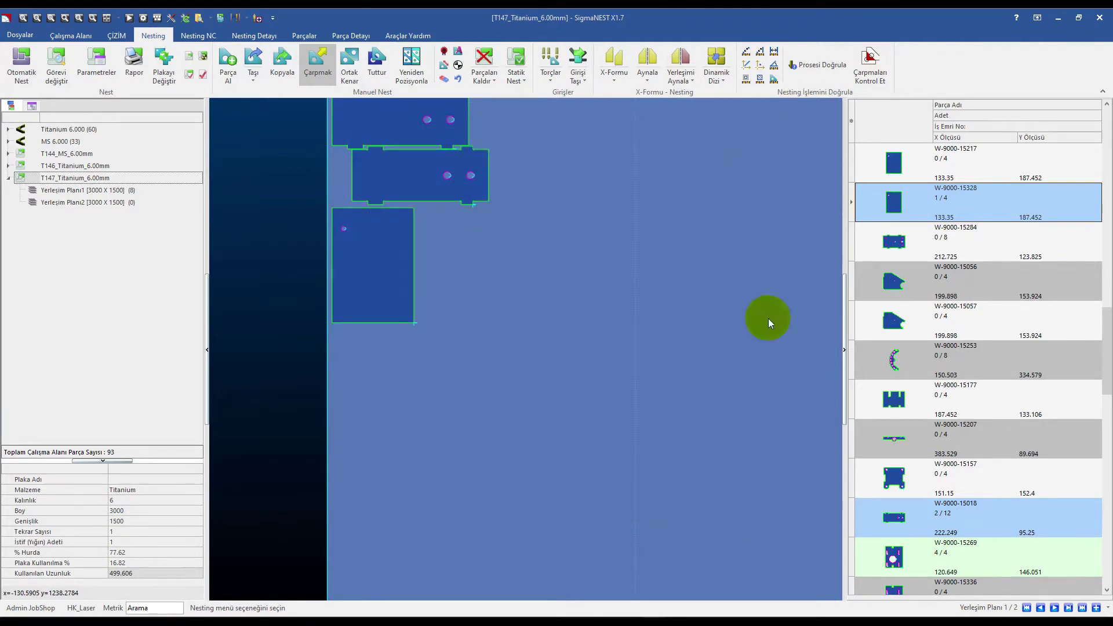
# Place two W-9000-15284 copies at the upper left of the plate.
pyautogui.doubleClick(922, 250)
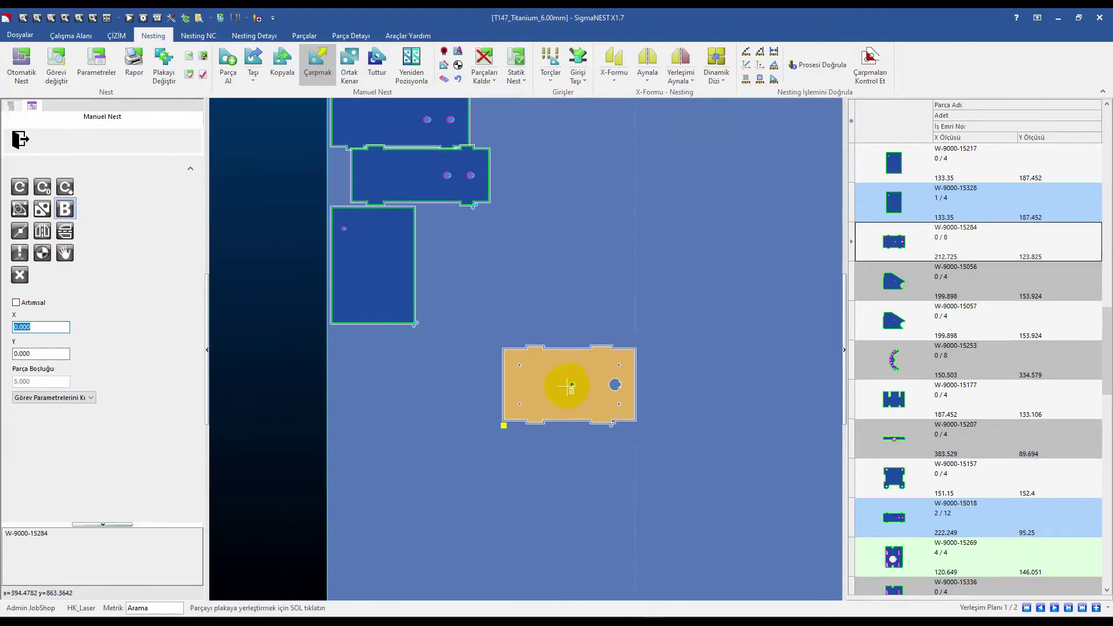
pyautogui.scroll(1, 541, 388)
pyautogui.scroll(2, 520, 388)
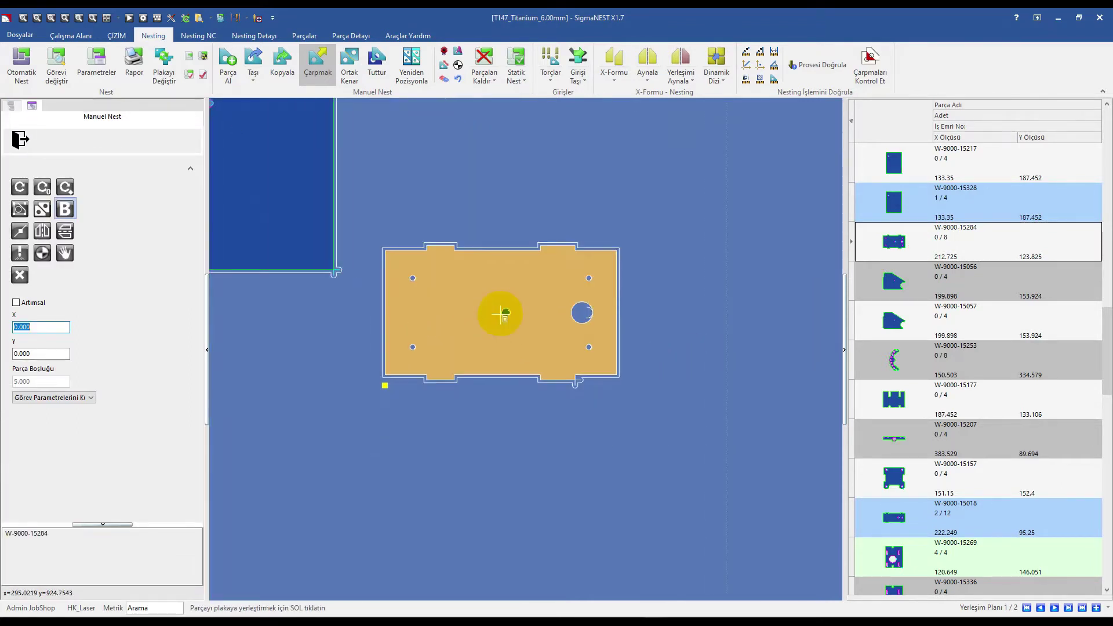
pyautogui.scroll(1, 497, 315)
pyautogui.scroll(2, 452, 261)
pyautogui.scroll(-2, 442, 257)
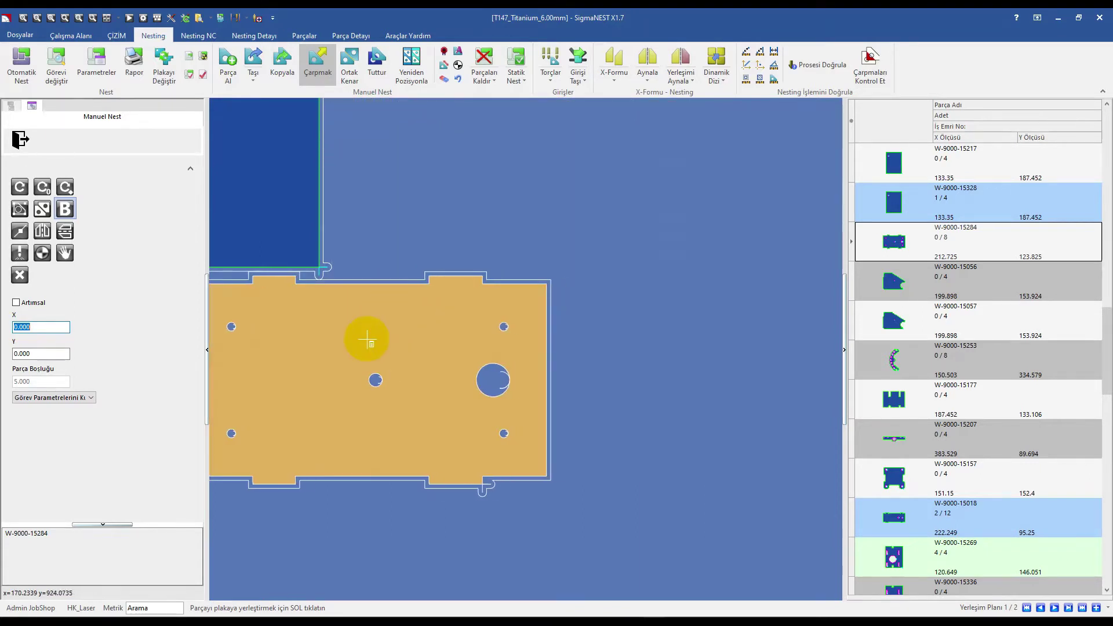
pyautogui.scroll(-1, 474, 298)
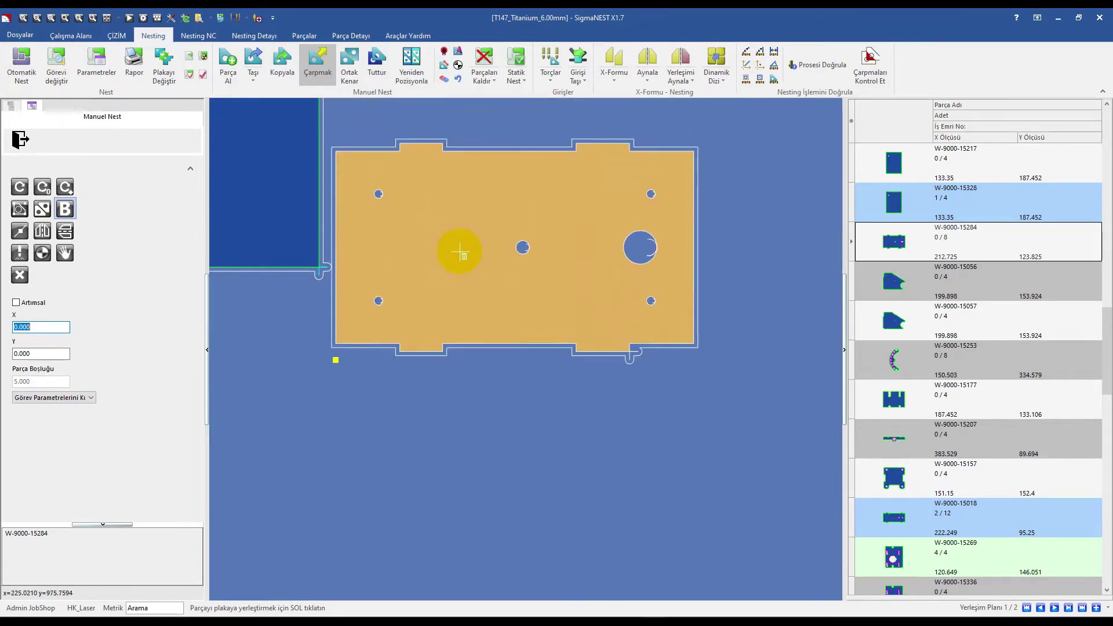
pyautogui.scroll(-2, 468, 280)
pyautogui.click(465, 169)
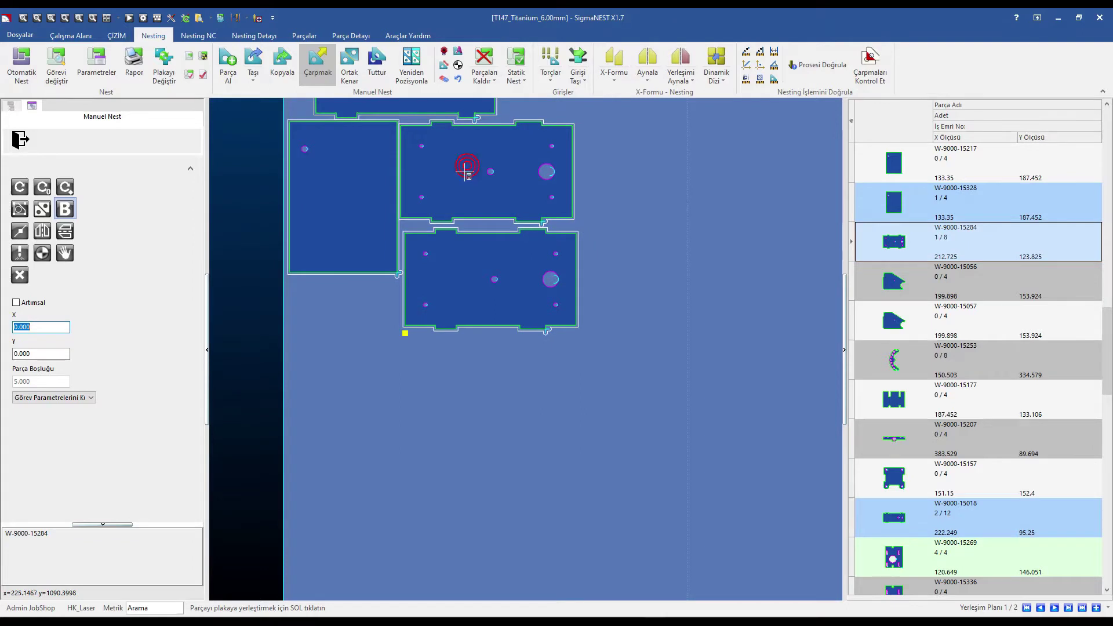
pyautogui.click(481, 216)
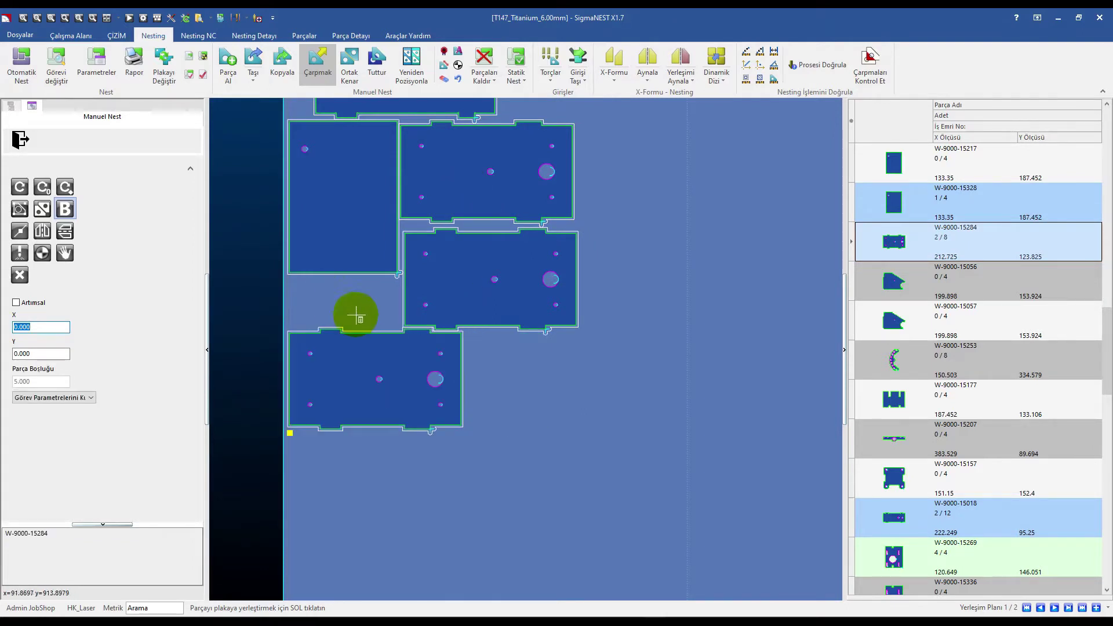
# Place a third W-9000-15284 rotated upright, then cancel the remaining floating copy.
pyautogui.rightClick(515, 366)
pyautogui.click(355, 343)
pyautogui.scroll(-2, 406, 324)
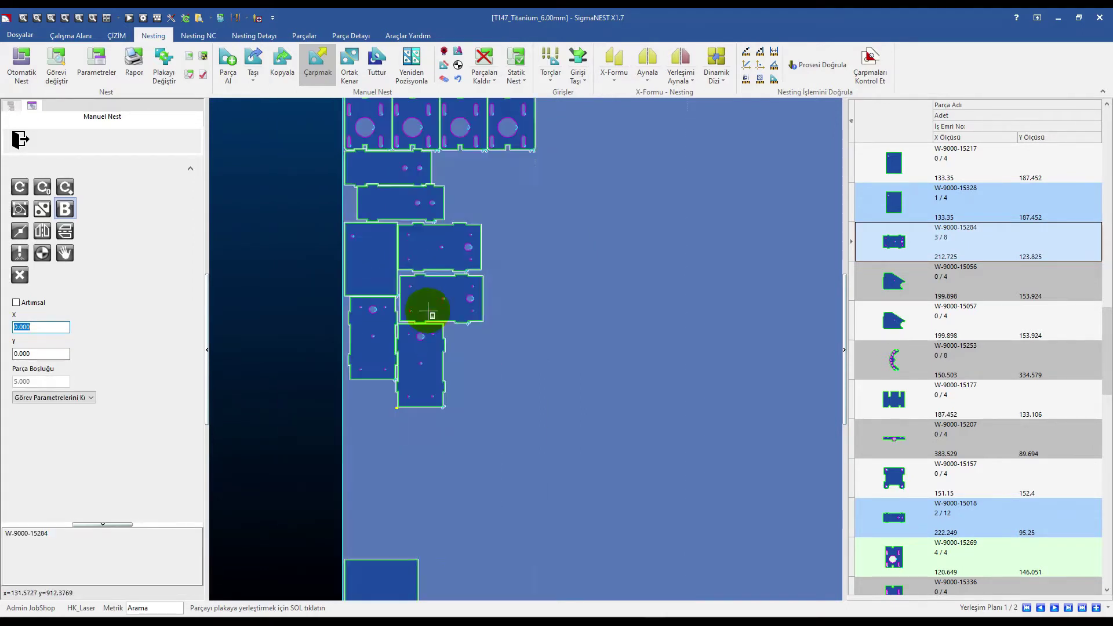
pyautogui.press('Escape')
pyautogui.scroll(-2, 534, 248)
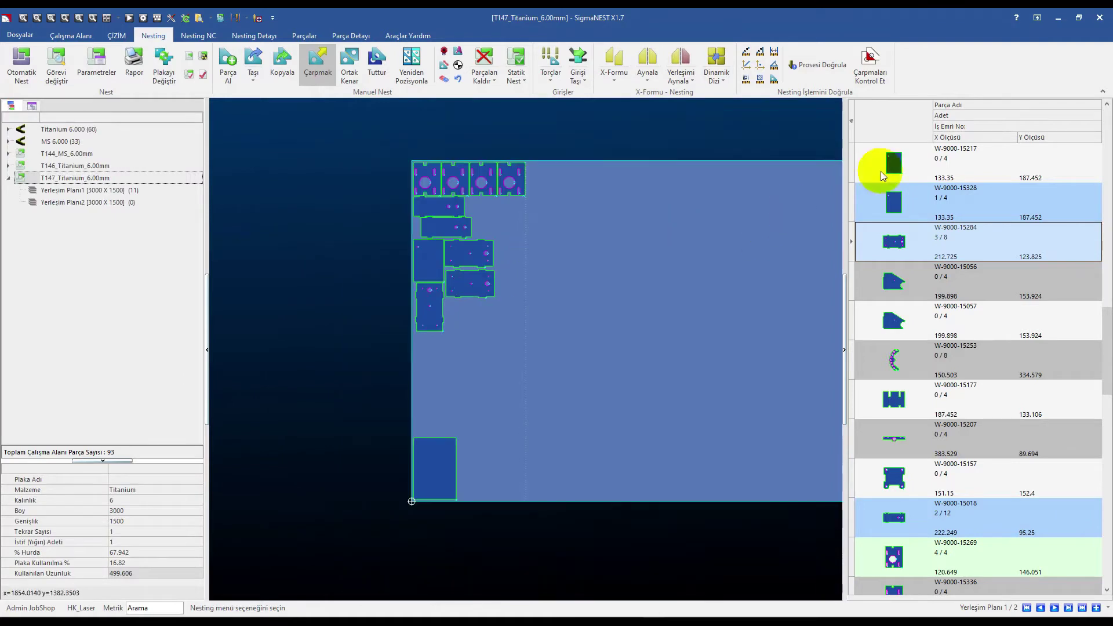
# Rotate W-9000-15217 to landscape and place all four copies on the plate.
pyautogui.click(910, 161)
pyautogui.doubleClick(909, 161)
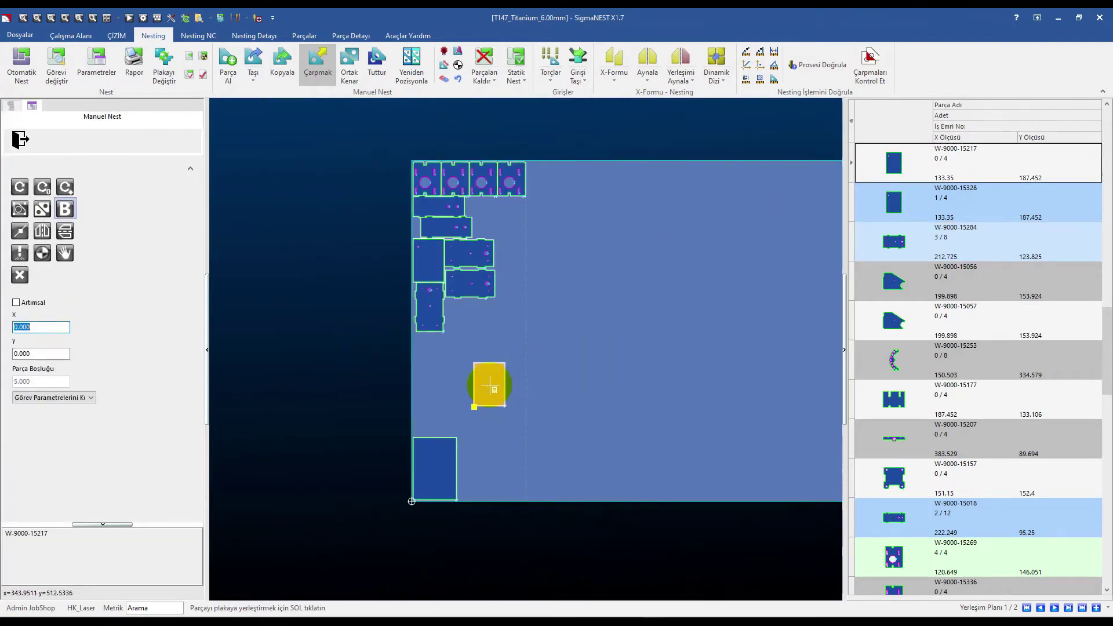
pyautogui.scroll(1, 483, 396)
pyautogui.scroll(1, 483, 396)
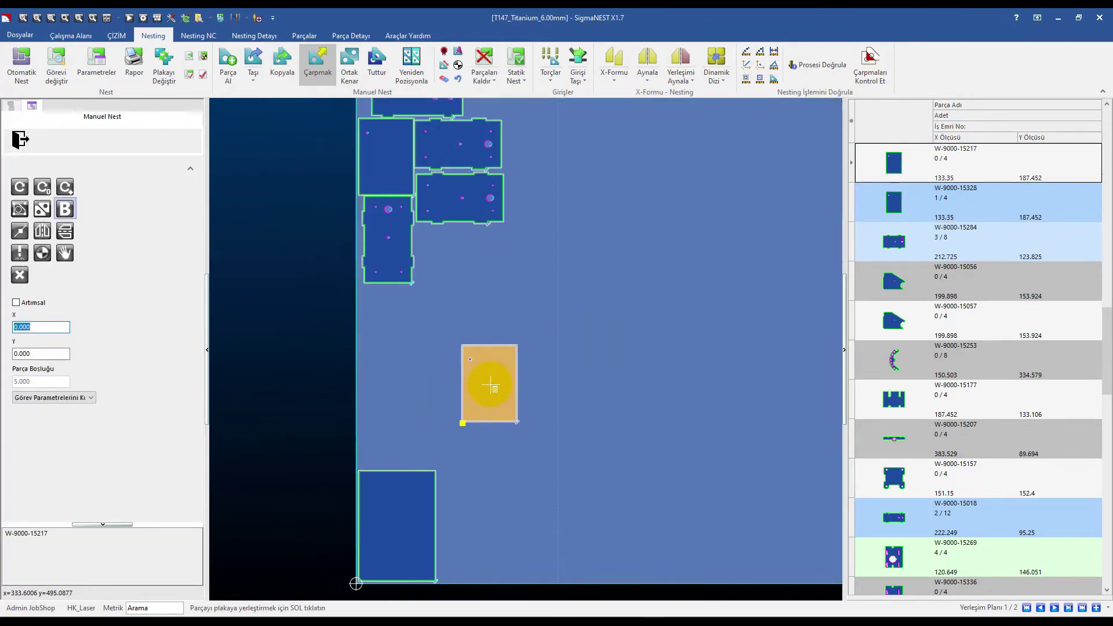
pyautogui.rightClick(488, 382)
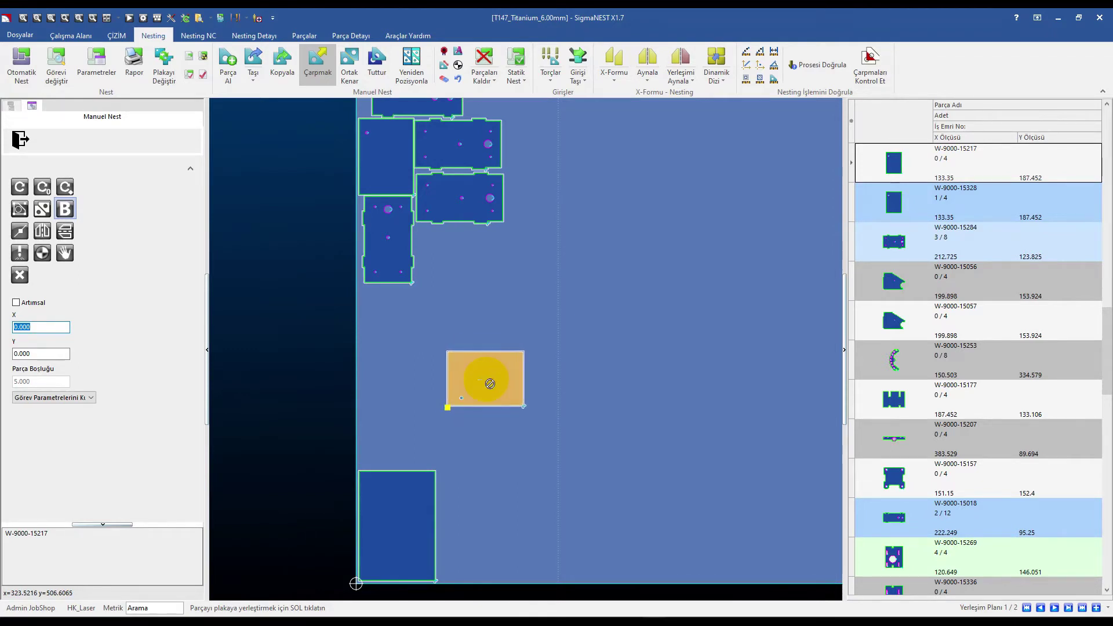
pyautogui.rightClick(433, 414)
pyautogui.rightClick(393, 447)
pyautogui.click(381, 456)
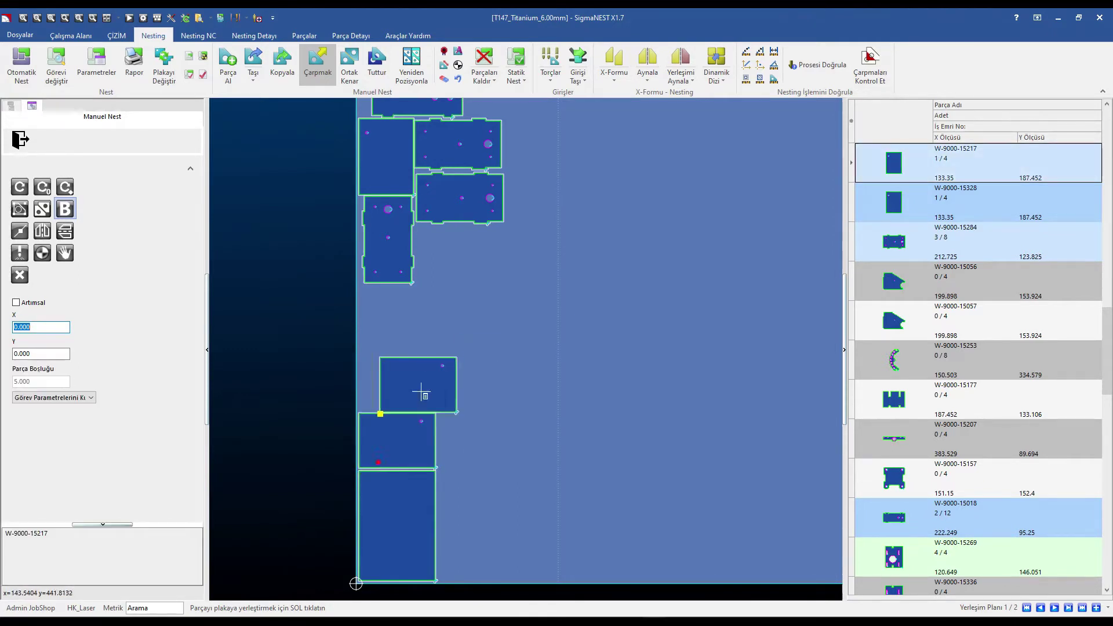
pyautogui.click(373, 415)
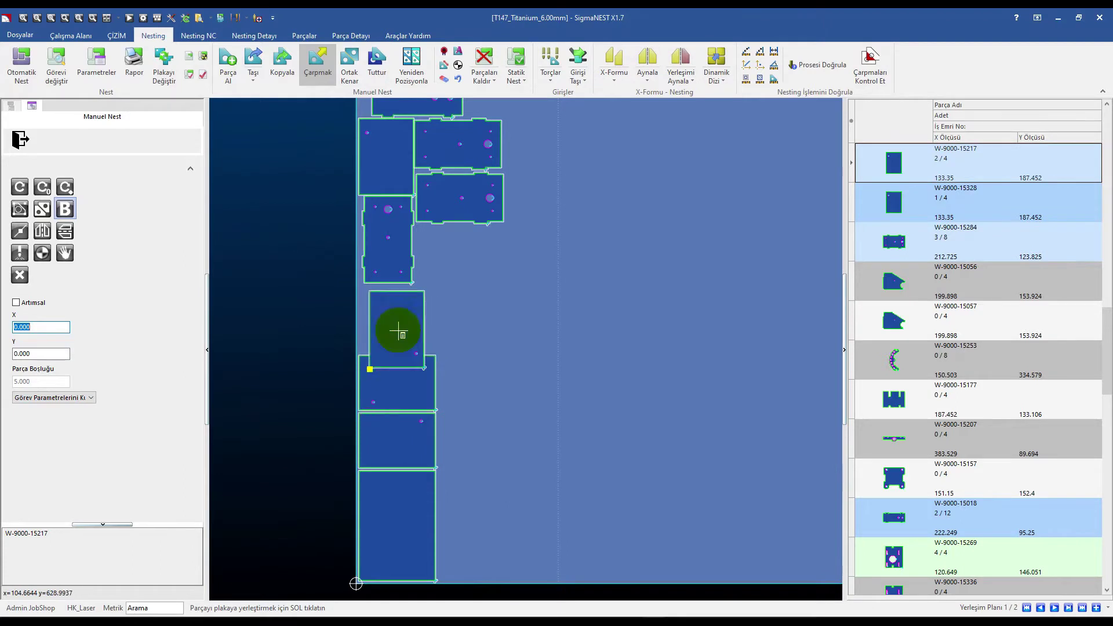
pyautogui.click(376, 342)
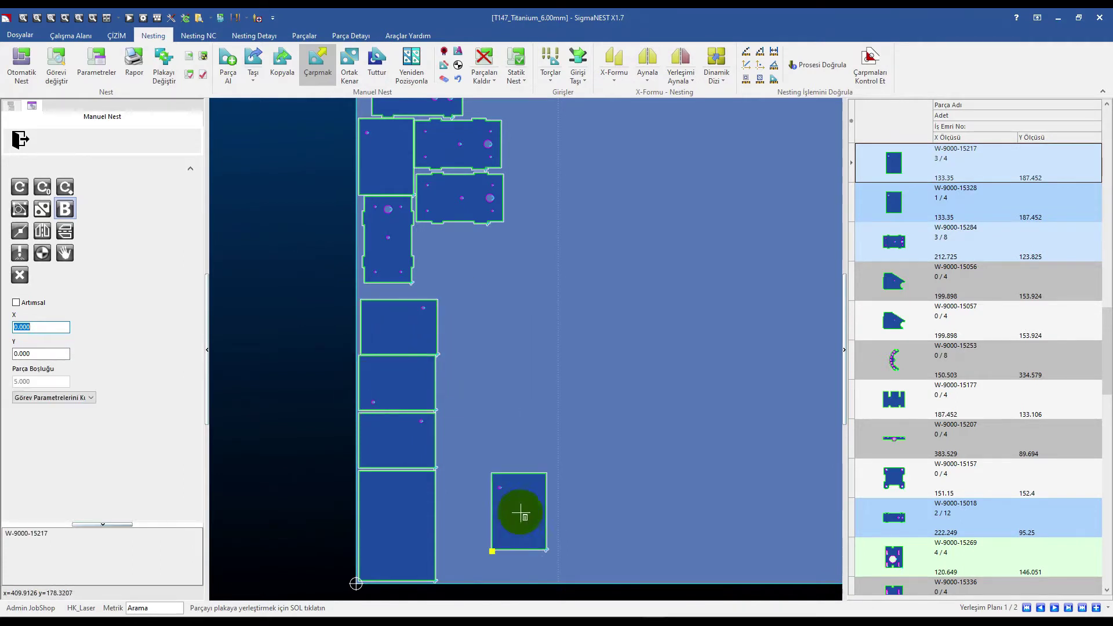
pyautogui.click(447, 553)
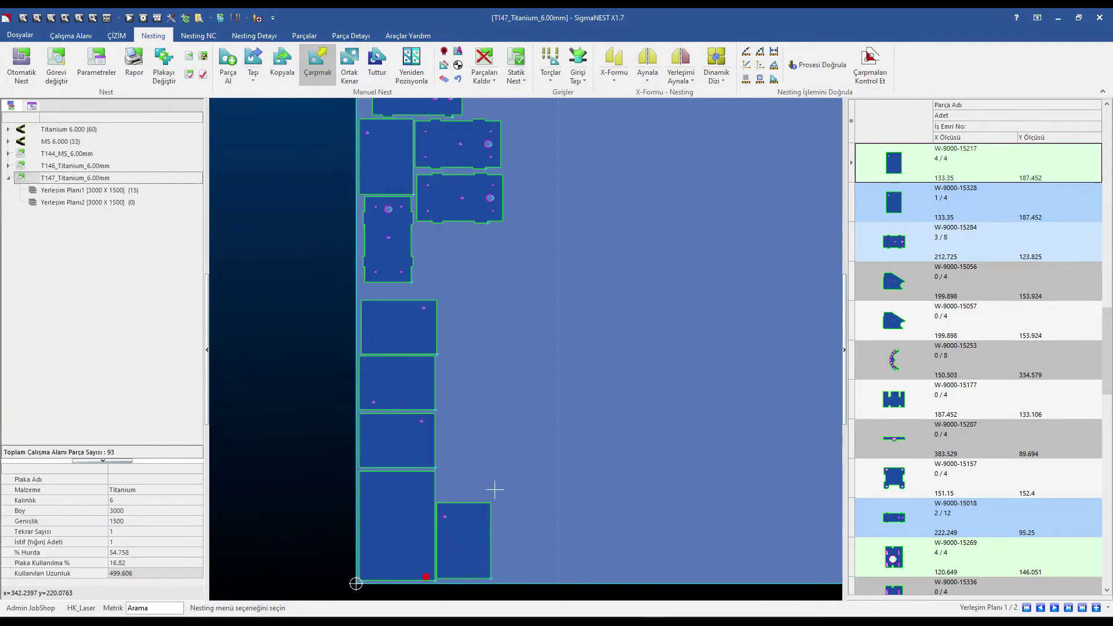
# Place the W-9000-15328 copies in landscape orientation beside the rectangles.
pyautogui.click(923, 204)
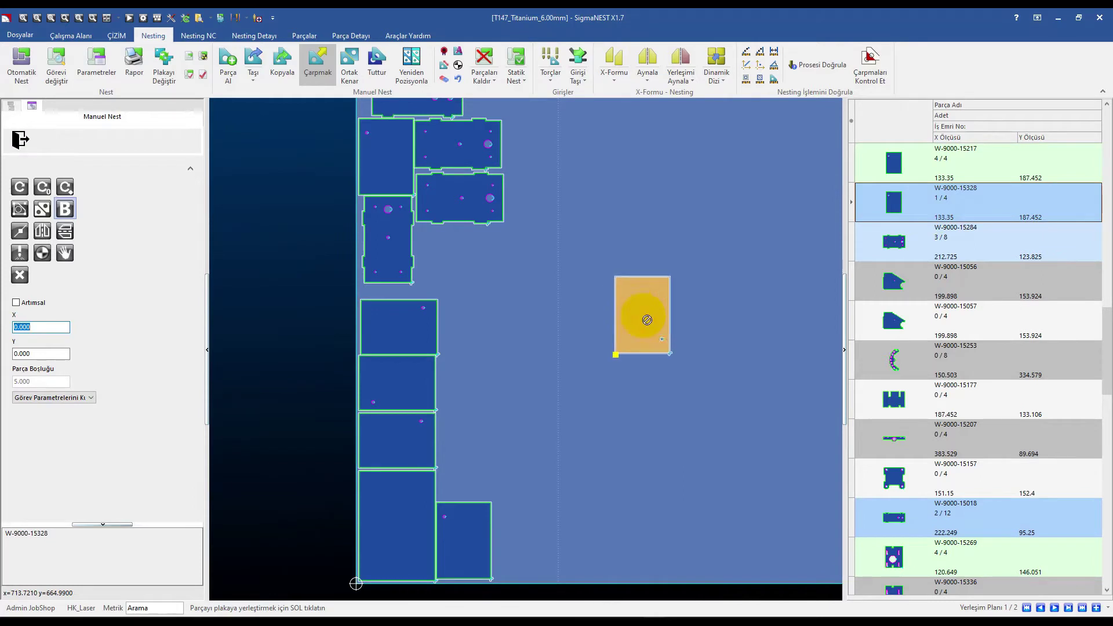
pyautogui.rightClick(643, 317)
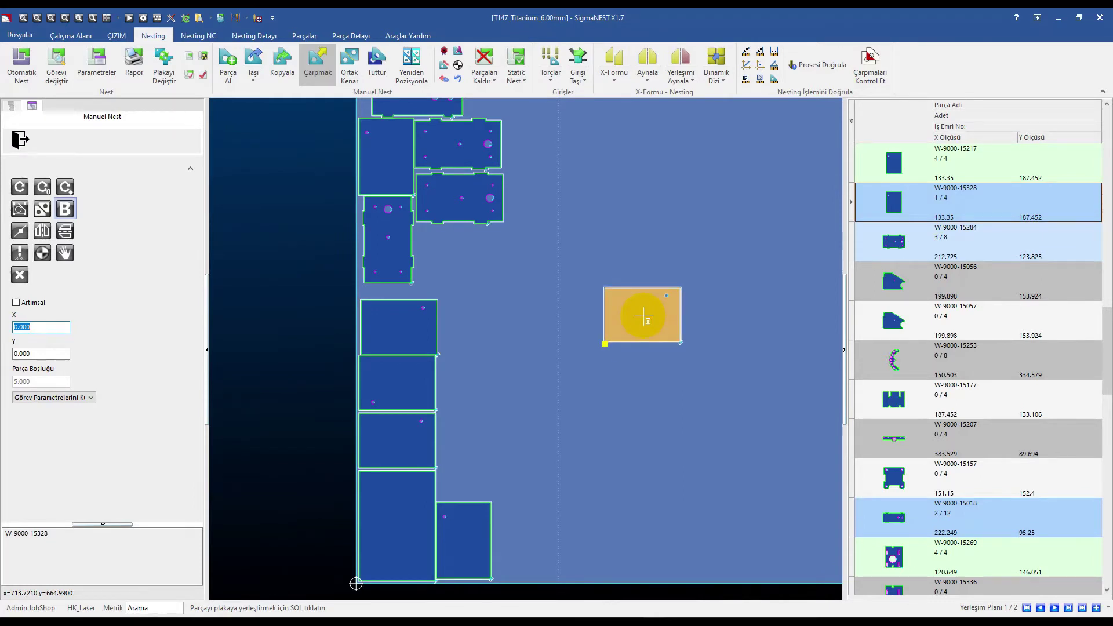
pyautogui.rightClick(643, 318)
pyautogui.rightClick(482, 464)
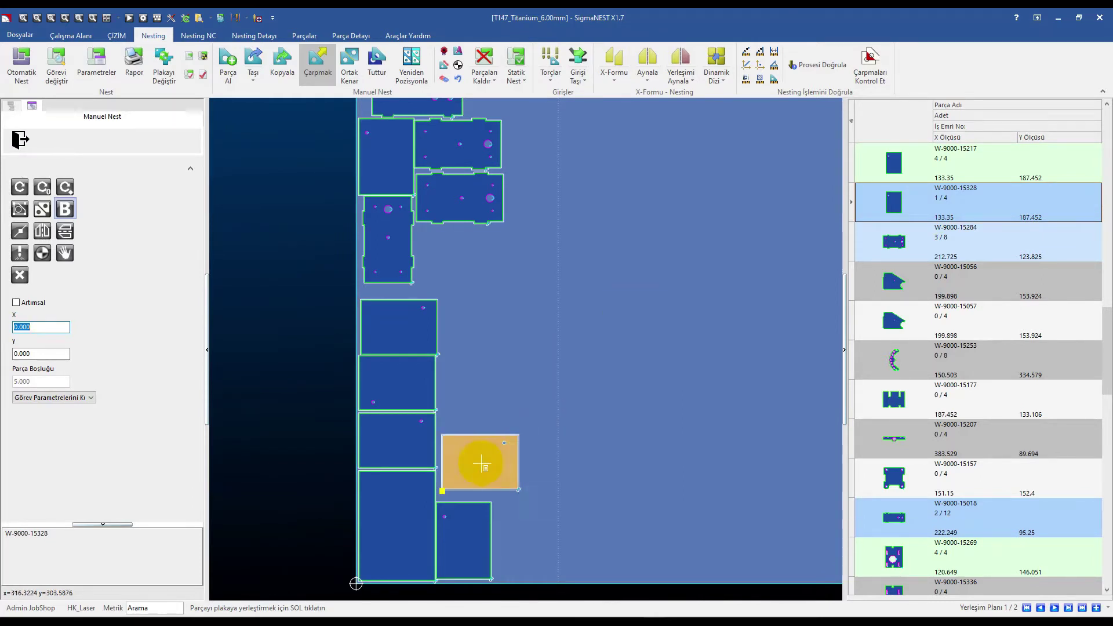
pyautogui.click(481, 465)
pyautogui.click(458, 441)
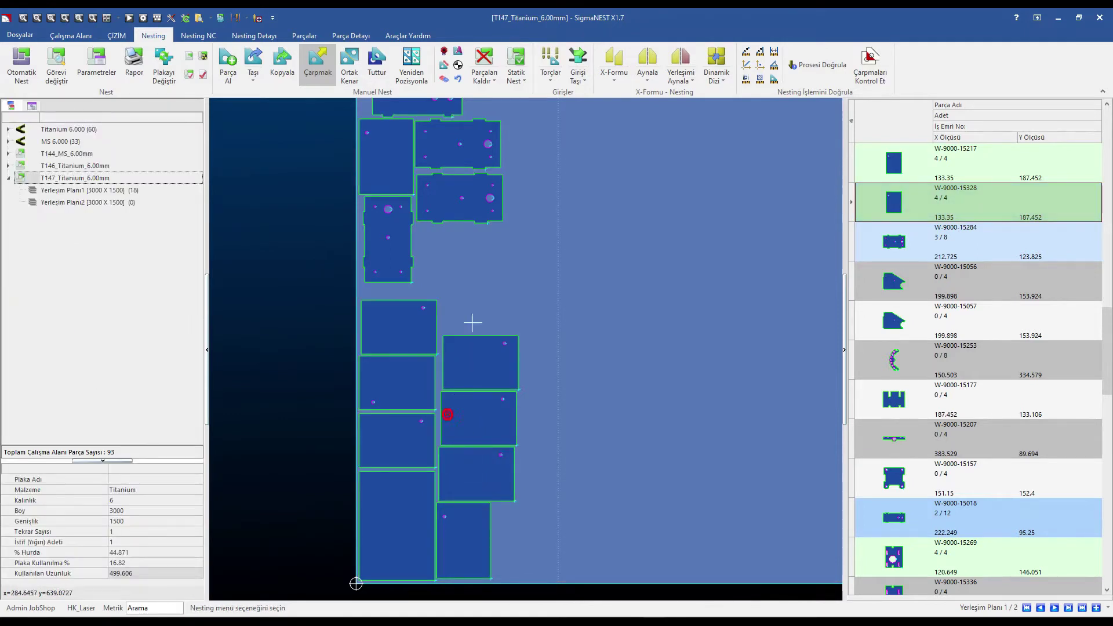
pyautogui.click(955, 290)
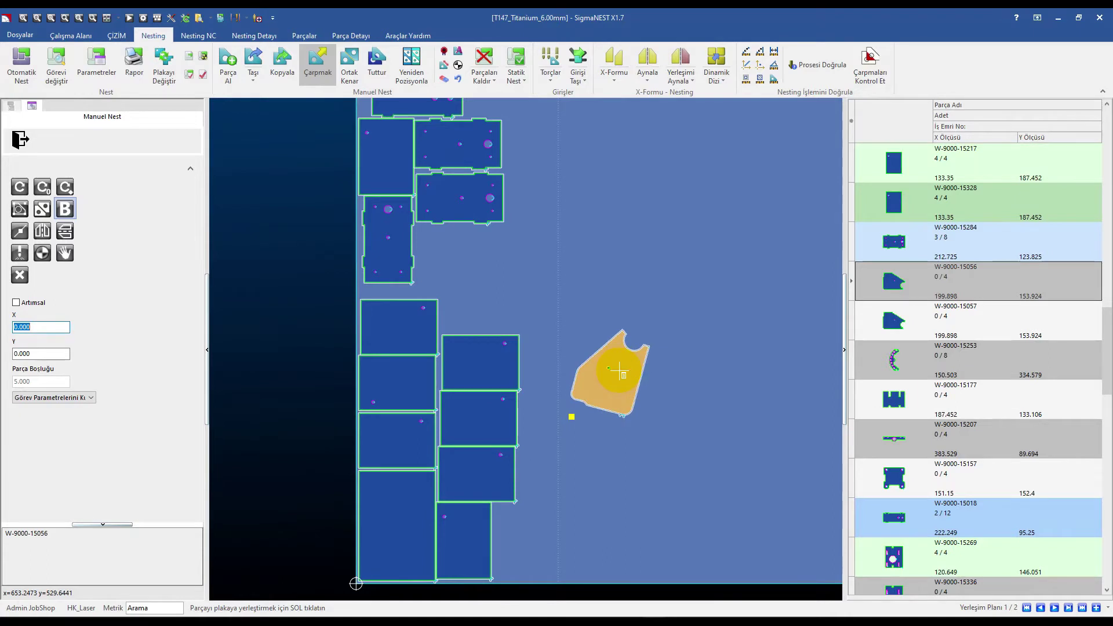
# Place two W-9000-15056 copies near the bottom of the plate.
pyautogui.scroll(-1, 618, 371)
pyautogui.scroll(-1, 619, 372)
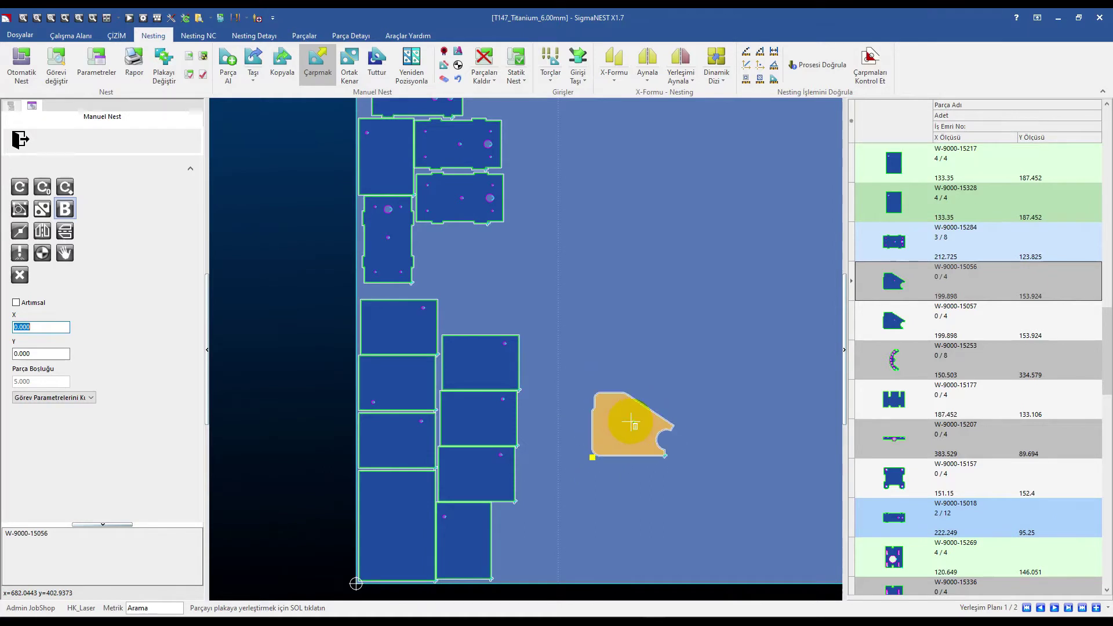
pyautogui.click(531, 543)
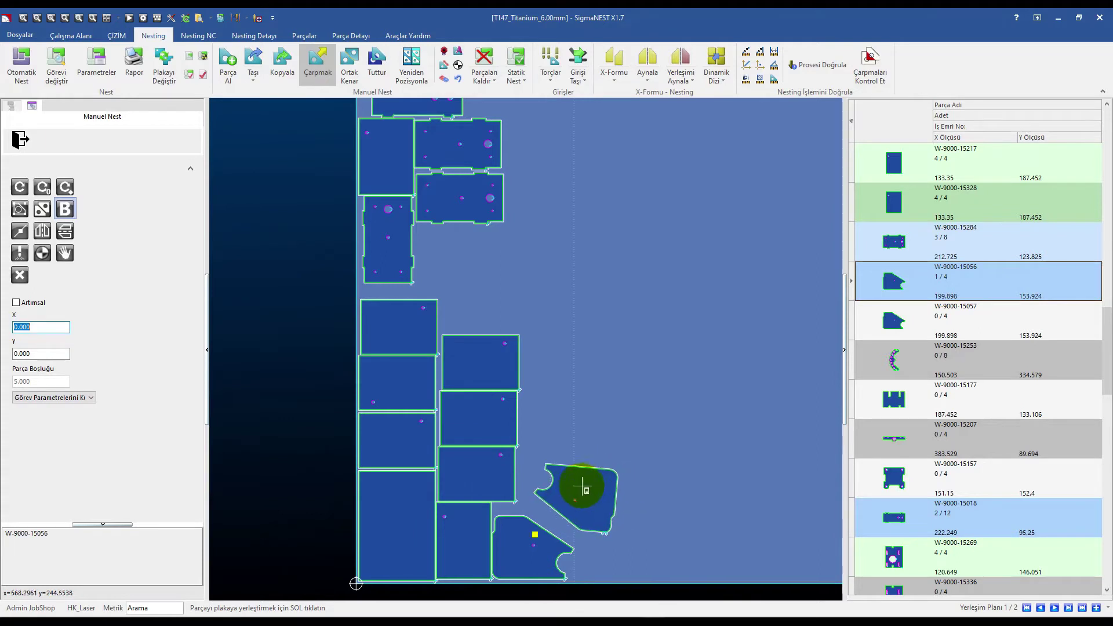
pyautogui.click(561, 500)
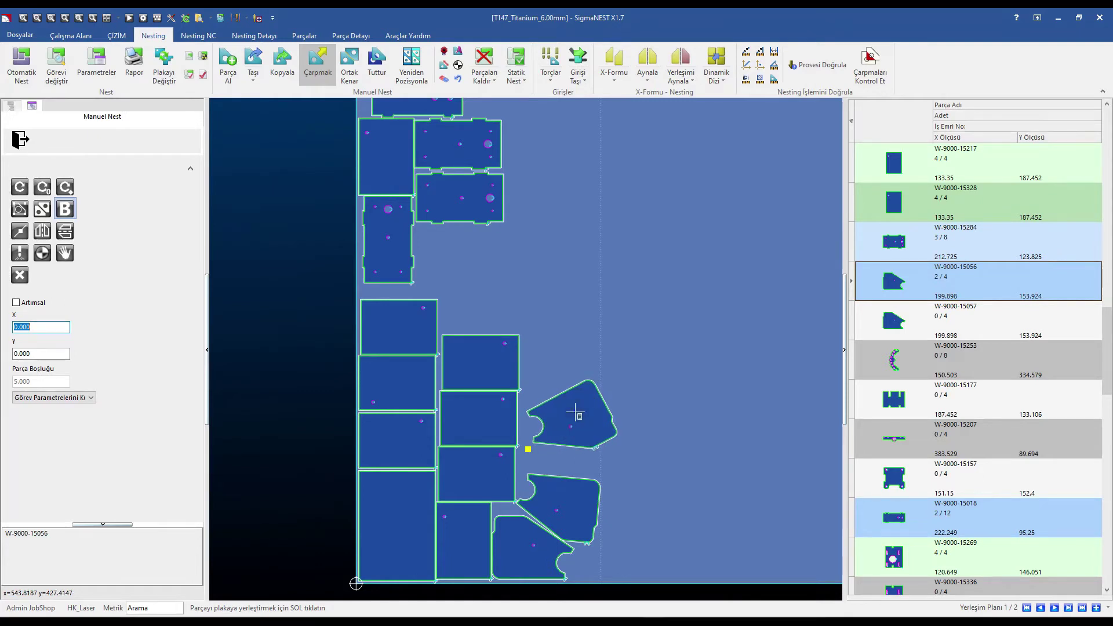
# Tilt one W-9000-15056 by 45° against its neighbours, then place the first W-9000-15177.
pyautogui.rightClick(576, 412)
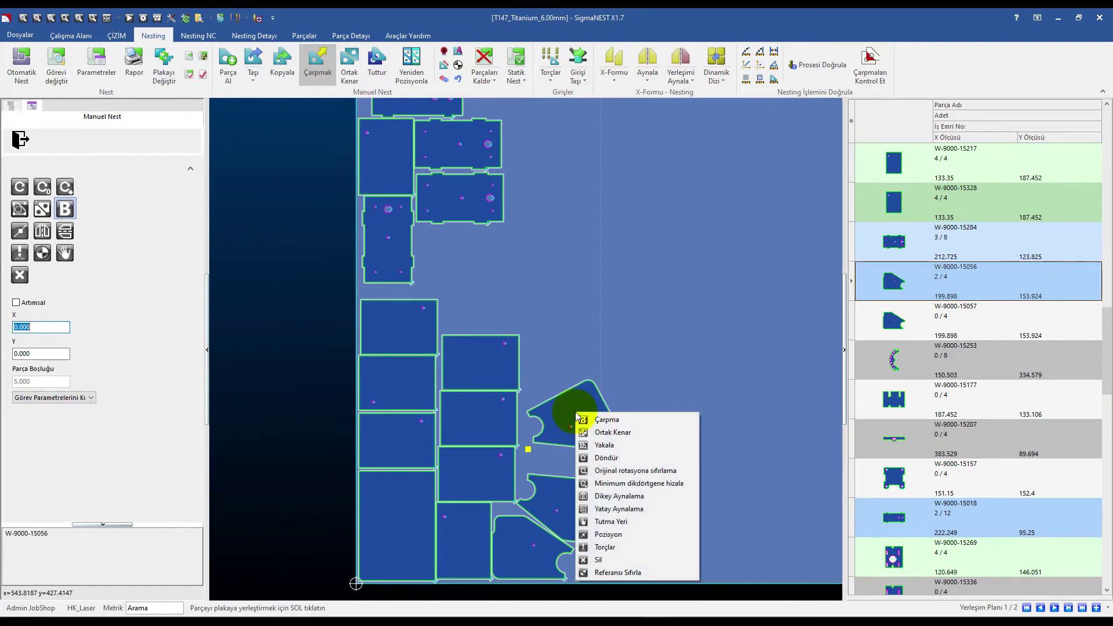
pyautogui.click(604, 462)
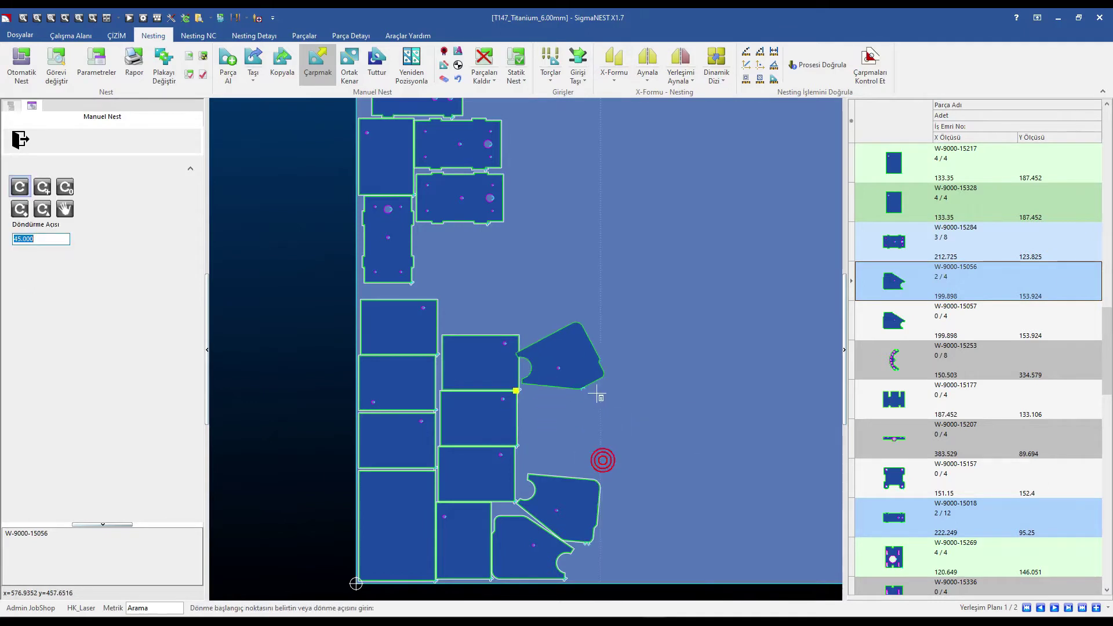
pyautogui.click(679, 428)
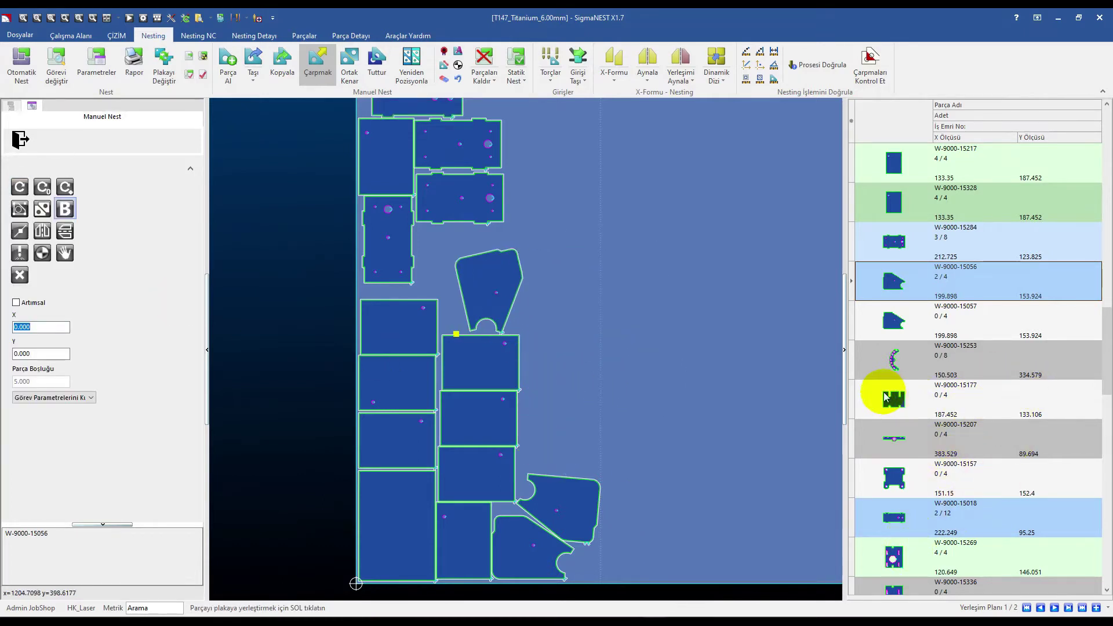
pyautogui.click(996, 394)
pyautogui.click(666, 306)
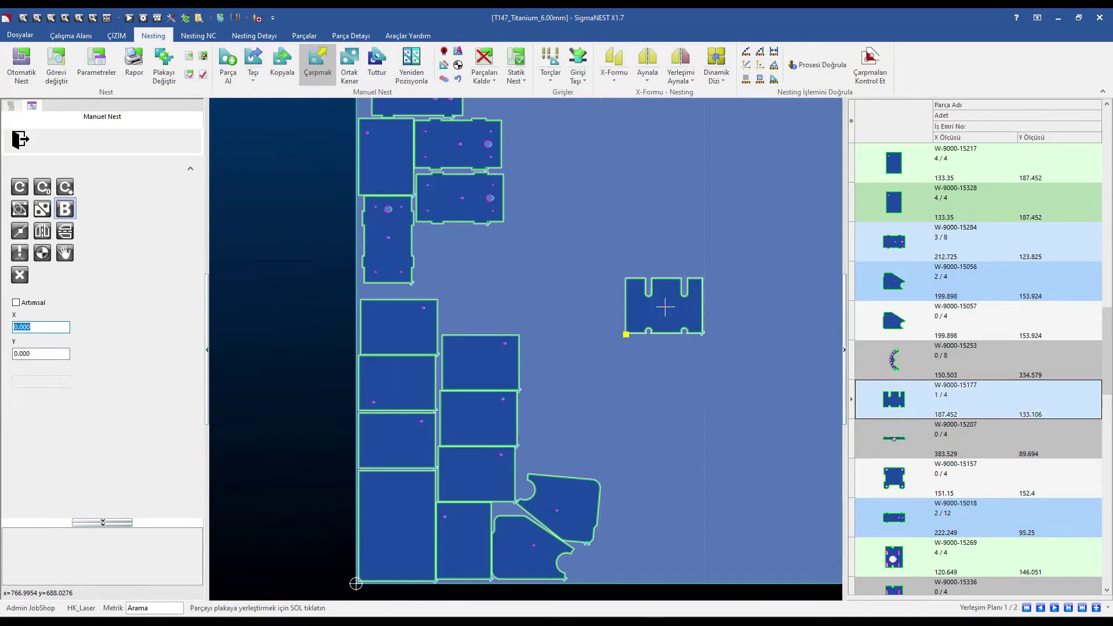
# Place the remaining W-9000-15177 copies with Çarpma collision snapping, then add one W-9000-15057.
pyautogui.moveTo(669, 436)
pyautogui.mouseDown(button='right')
pyautogui.moveTo(593, 519)
pyautogui.moveTo(436, 268)
pyautogui.moveTo(340, 191)
pyautogui.moveTo(385, 350)
pyautogui.moveTo(400, 352)
pyautogui.moveTo(385, 315)
pyautogui.moveTo(388, 327)
pyautogui.mouseUp(button='right')
pyautogui.click(388, 326)
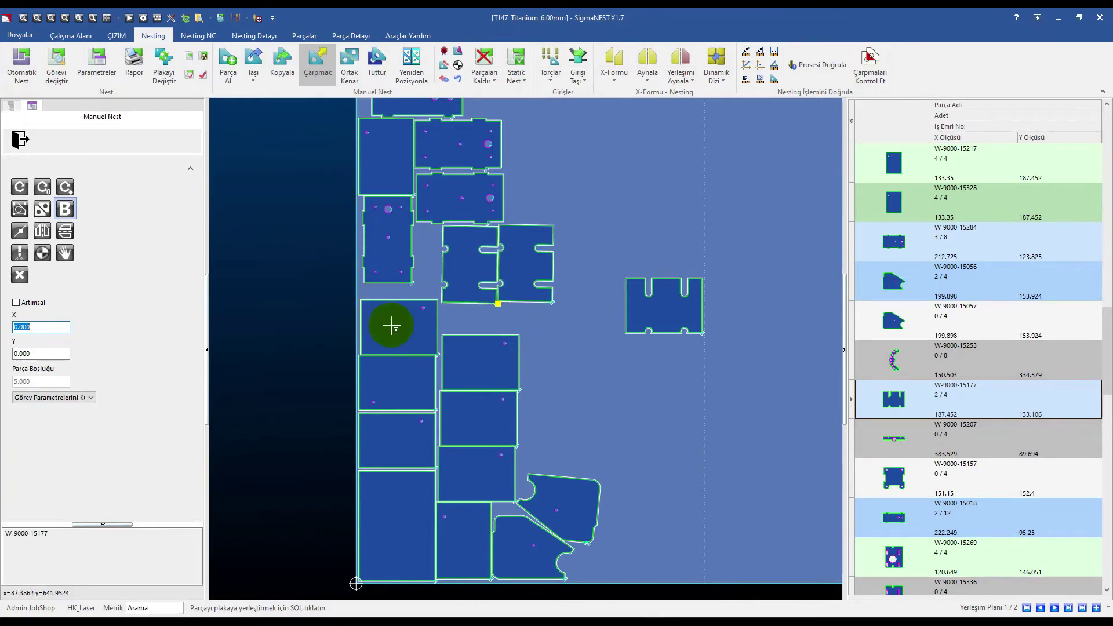
pyautogui.moveTo(571, 392)
pyautogui.mouseDown(button='right')
pyautogui.moveTo(497, 452)
pyautogui.moveTo(502, 462)
pyautogui.mouseUp(button='right')
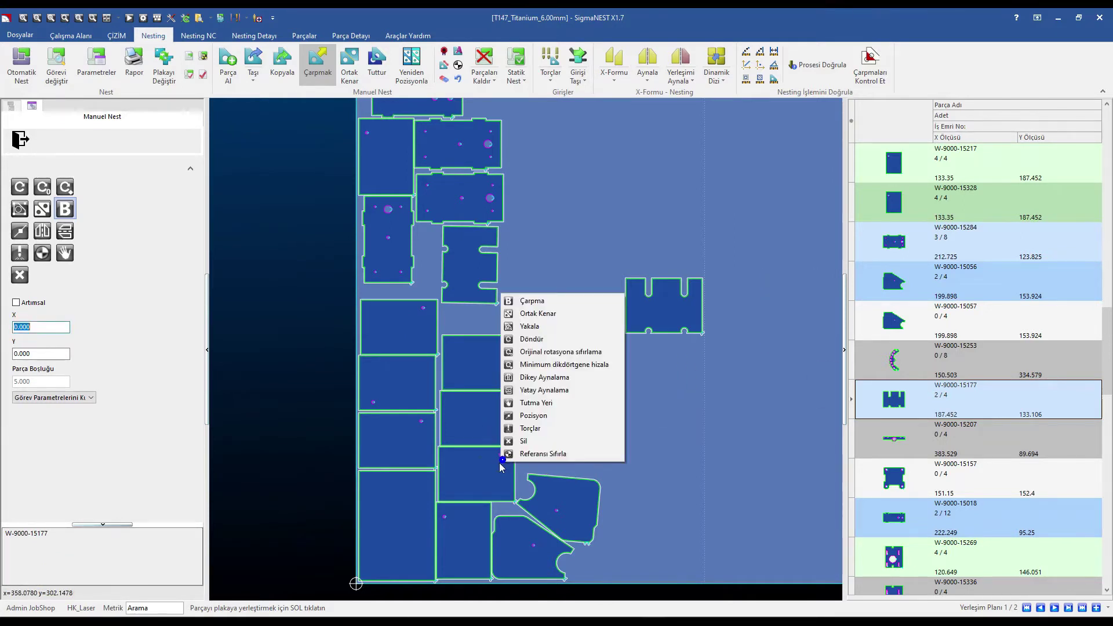
pyautogui.click(567, 301)
pyautogui.moveTo(489, 438); pyautogui.dragTo(529, 442, button='right')
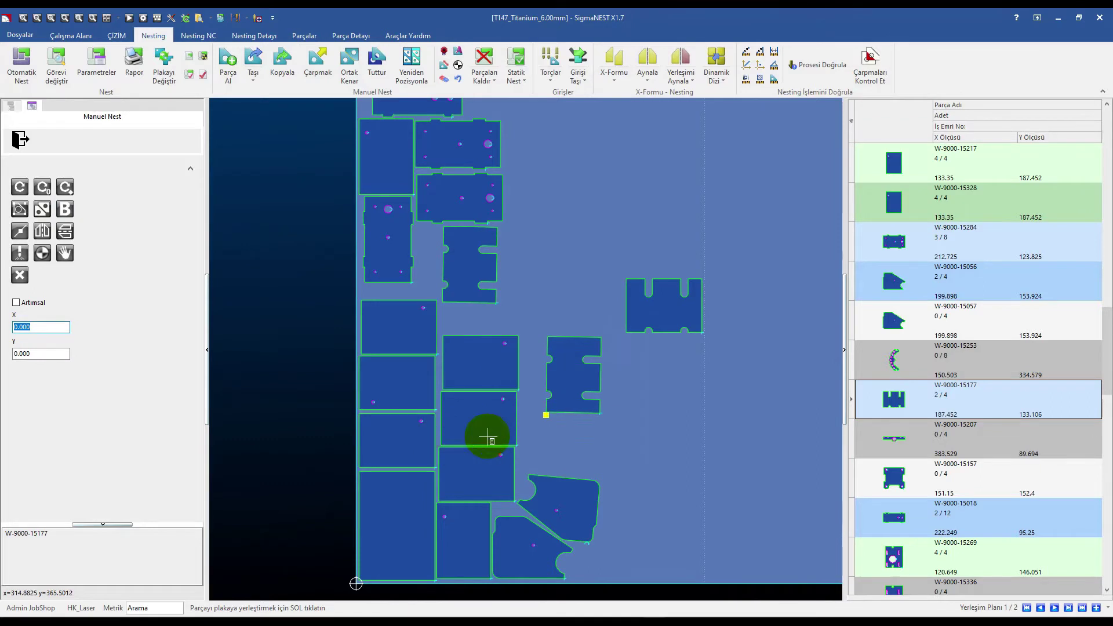
pyautogui.click(567, 454)
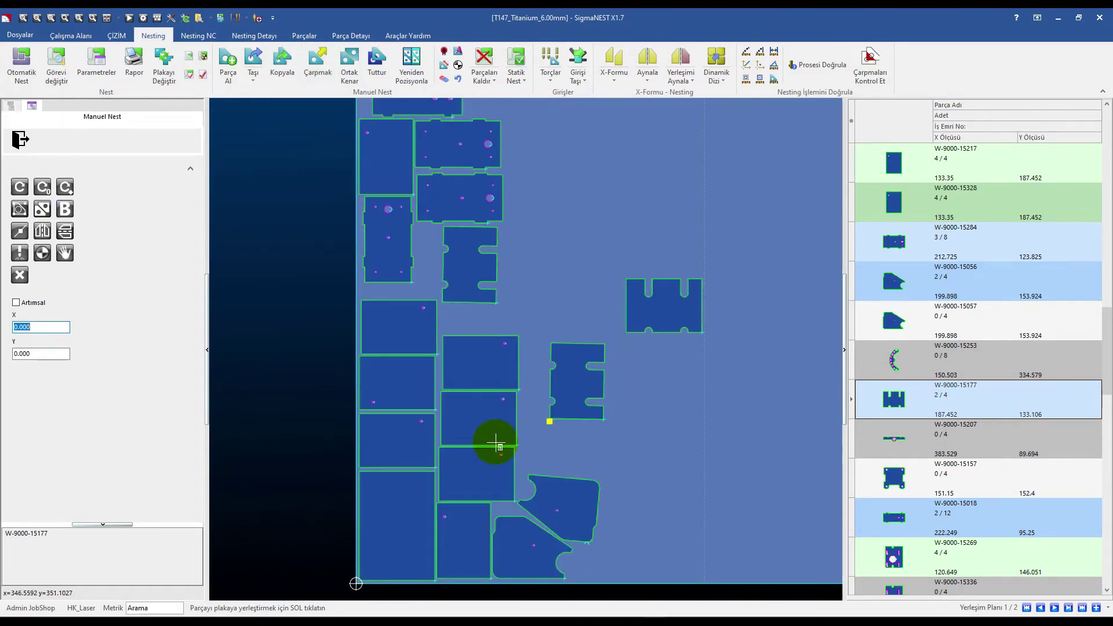
pyautogui.moveTo(579, 376); pyautogui.dragTo(390, 523)
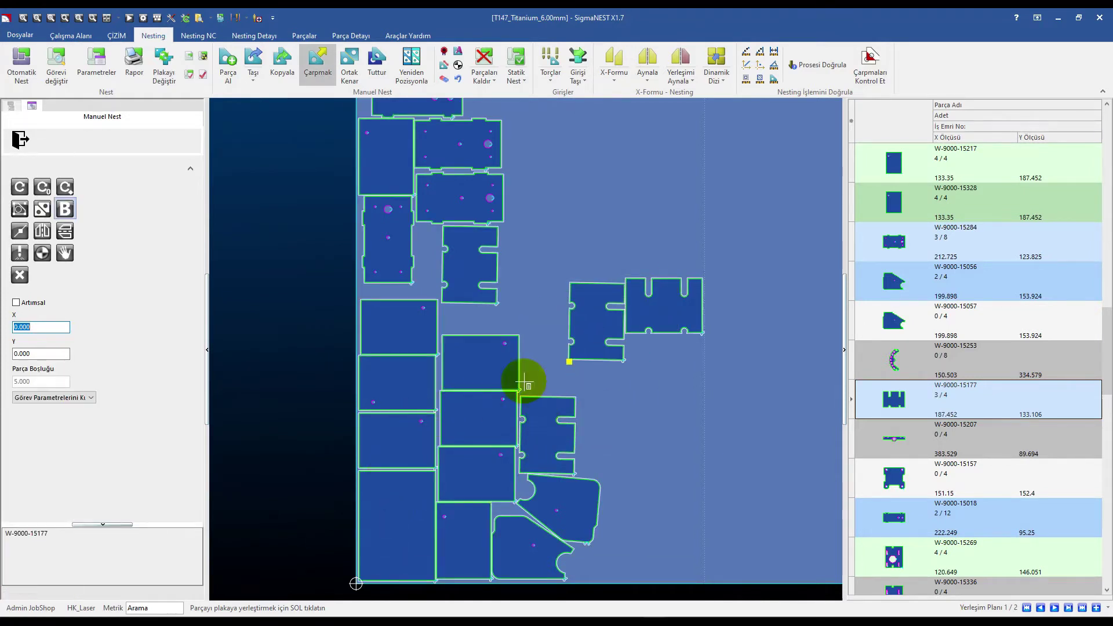
pyautogui.moveTo(447, 385); pyautogui.dragTo(434, 424)
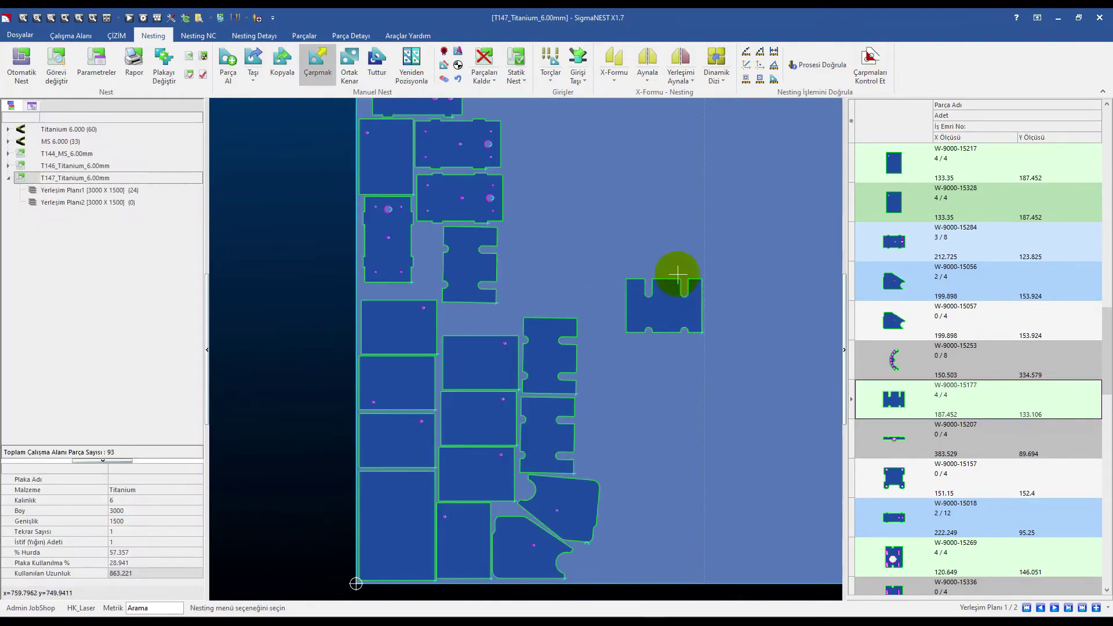
pyautogui.click(905, 328)
pyautogui.click(606, 235)
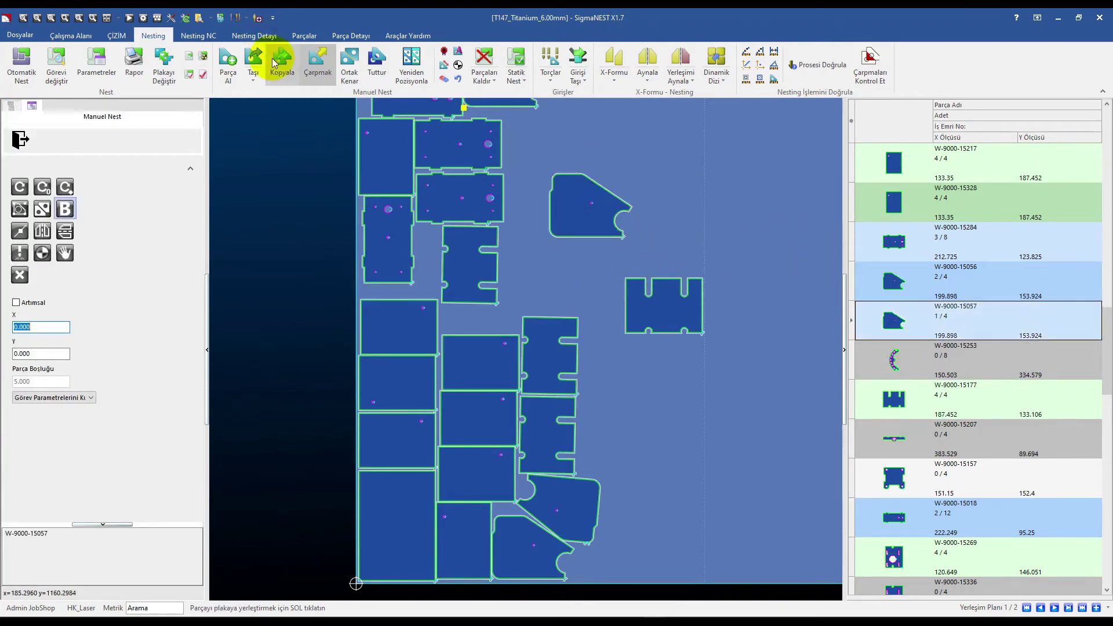
# Move the loose U-slot and pentagon parts into the nest with Taşı.
pyautogui.click(252, 61)
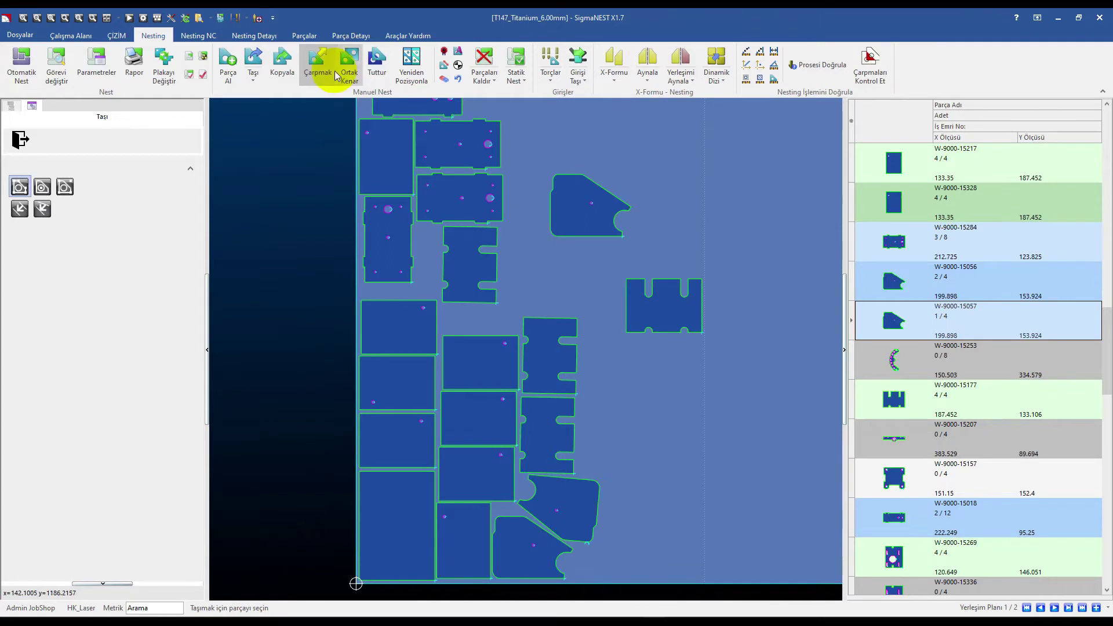
pyautogui.click(696, 313)
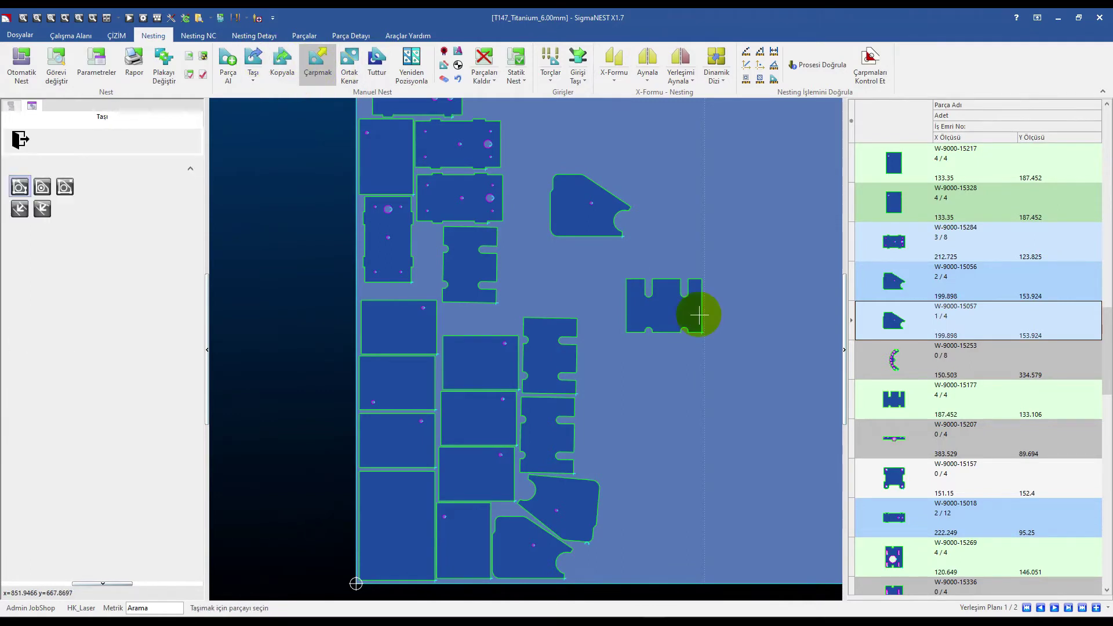
pyautogui.click(522, 269)
pyautogui.click(579, 209)
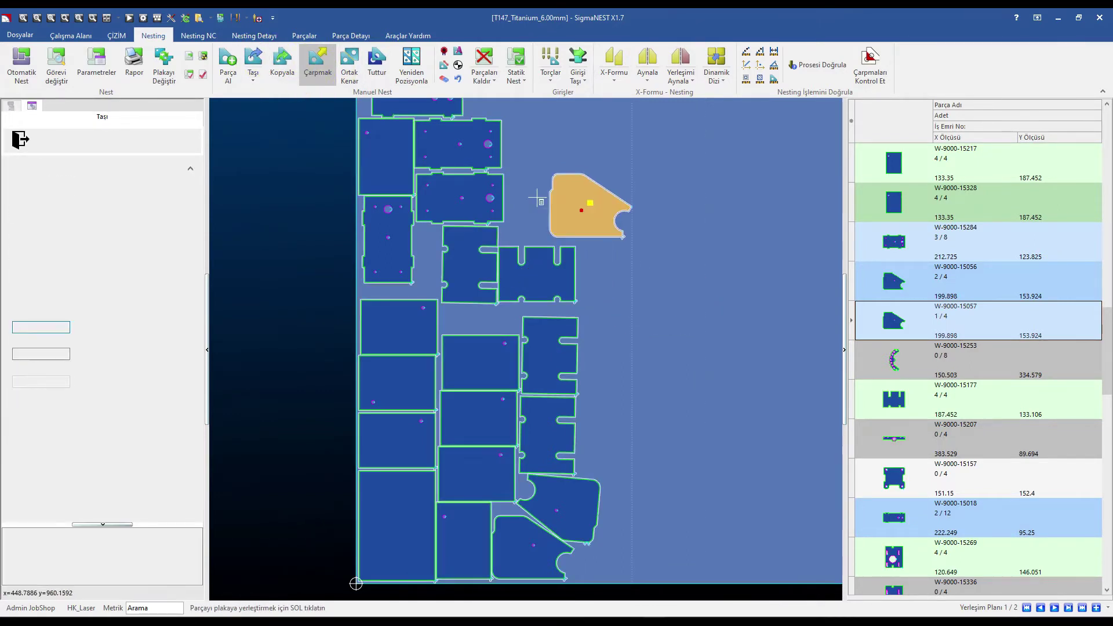
pyautogui.click(533, 218)
pyautogui.click(523, 305)
pyautogui.click(545, 215)
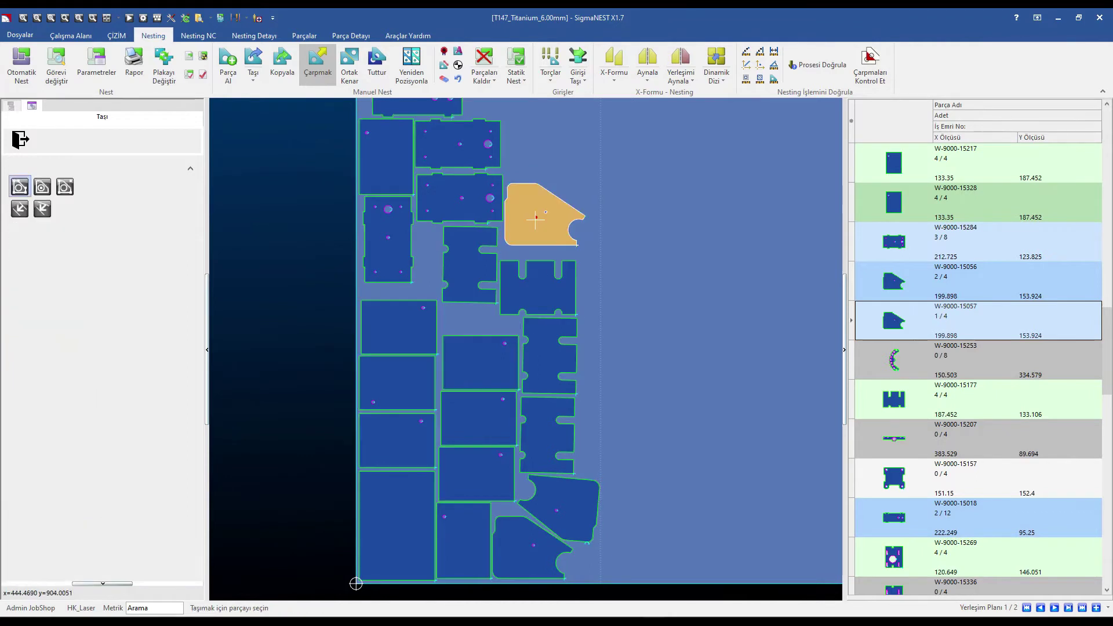
pyautogui.click(417, 274)
pyautogui.scroll(-2, 418, 274)
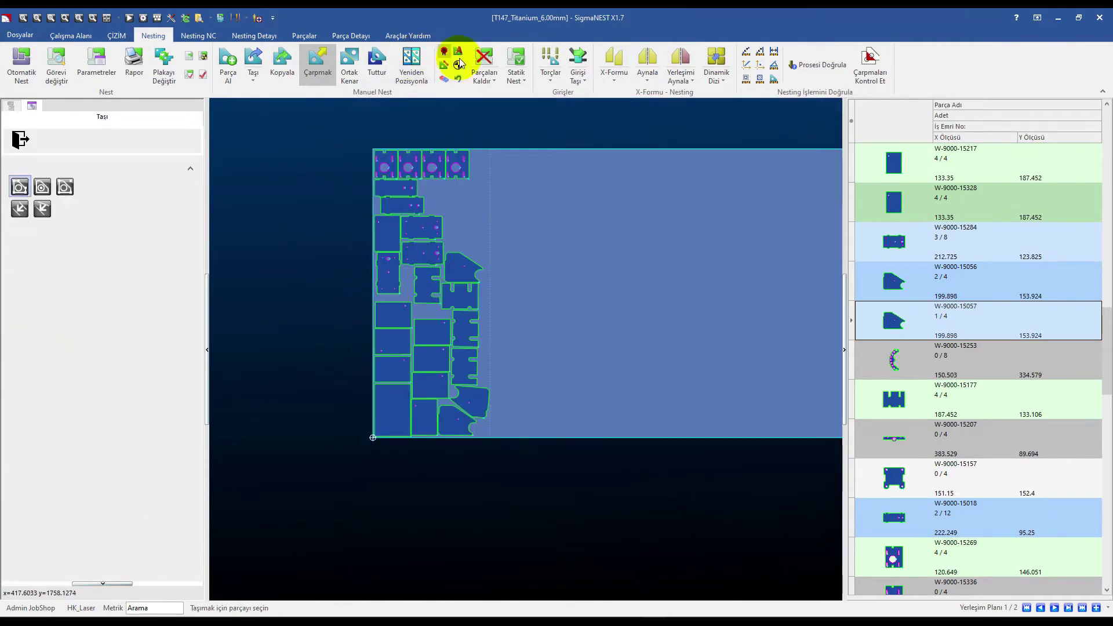
# Delete the current T147 nest with Mevcut Yerleşimi Sil, then view the Taşı options.
pyautogui.click(494, 82)
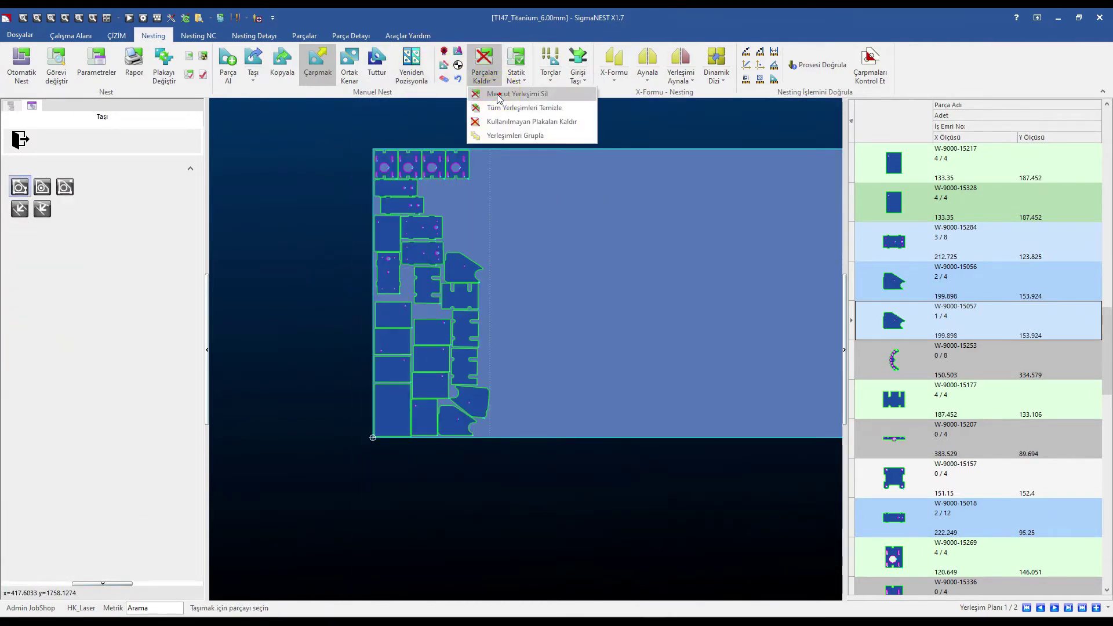
pyautogui.click(499, 94)
pyautogui.click(487, 79)
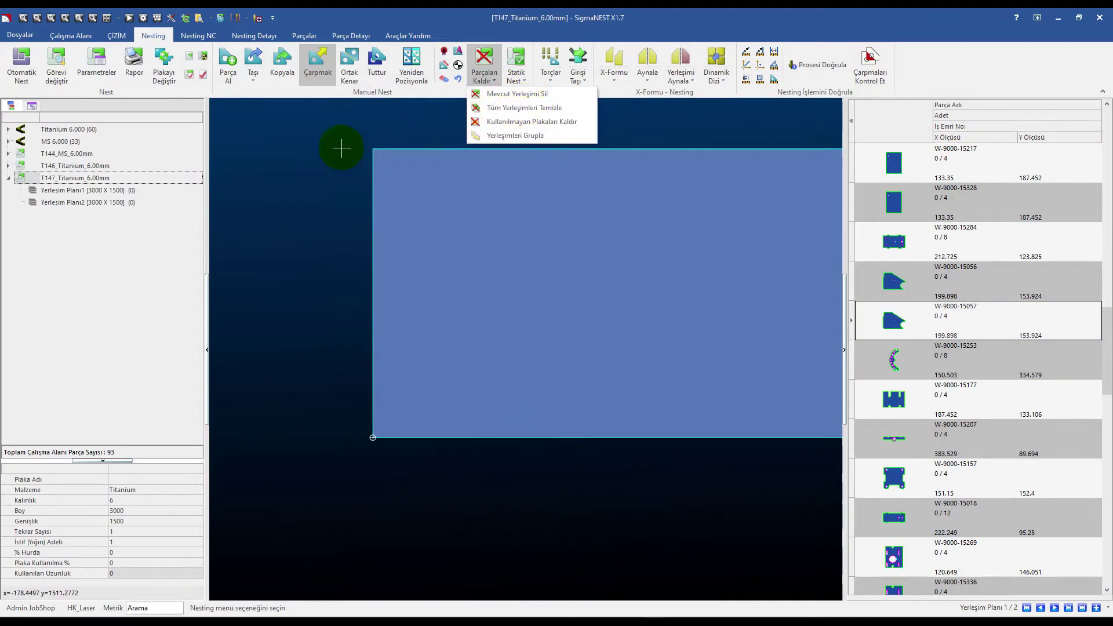
pyautogui.click(325, 141)
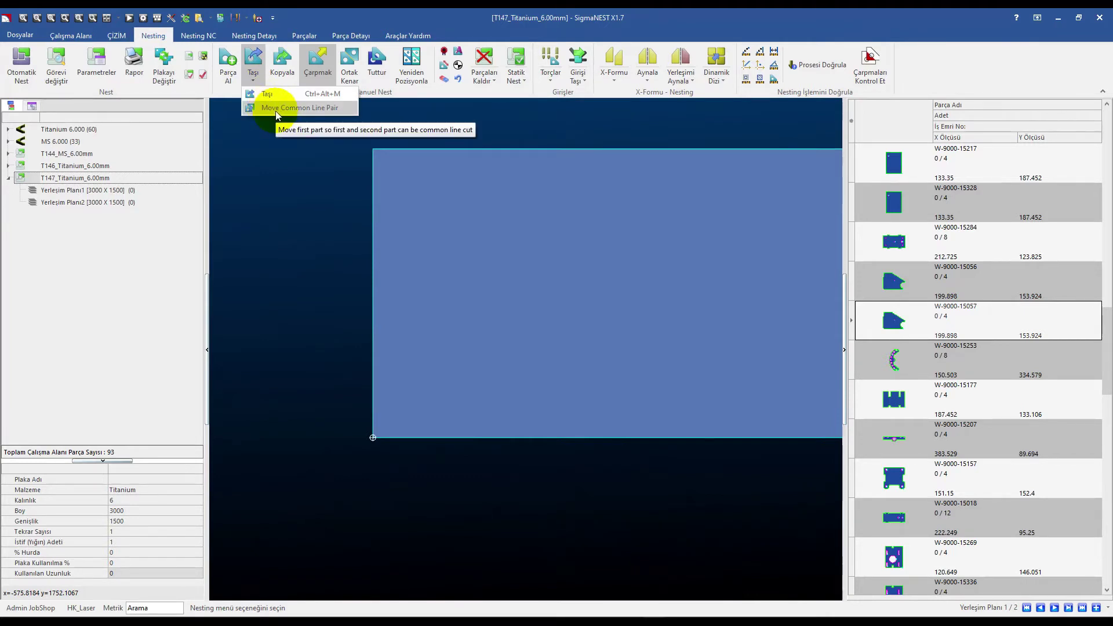
pyautogui.click(276, 110)
# Place a W-9000-15217 part at the plate's bottom-left corner.
pyautogui.click(942, 161)
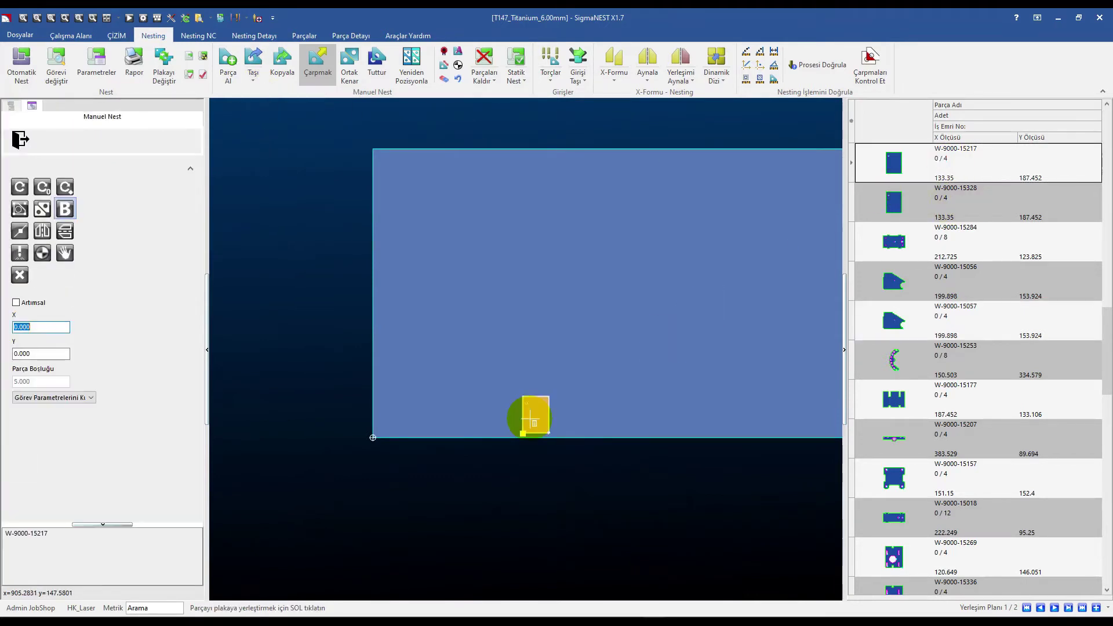
pyautogui.click(355, 447)
pyautogui.click(34, 251)
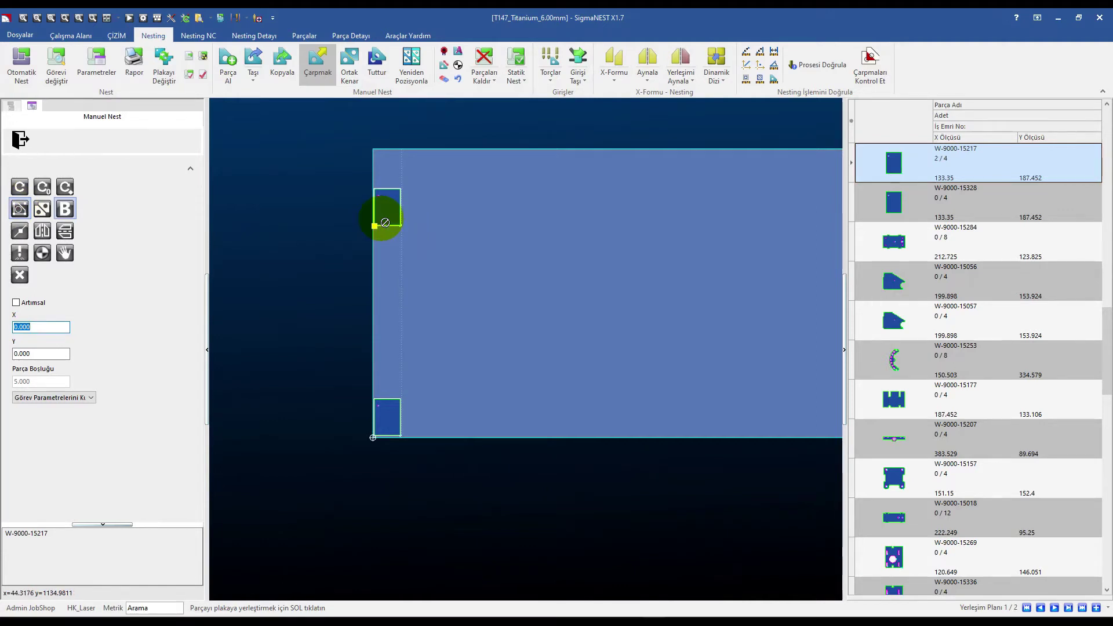
pyautogui.scroll(3, 385, 223)
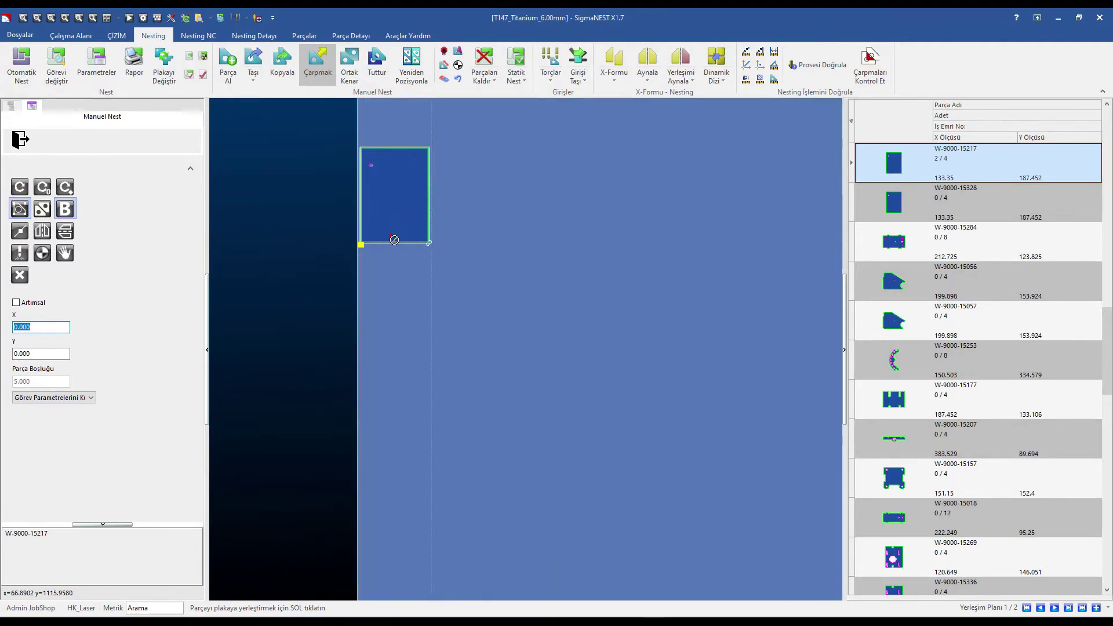
pyautogui.scroll(-2, 447, 279)
# Place three W-9000-15284 copies using Yakala snapping, then switch placement to common-edge nesting.
pyautogui.click(962, 226)
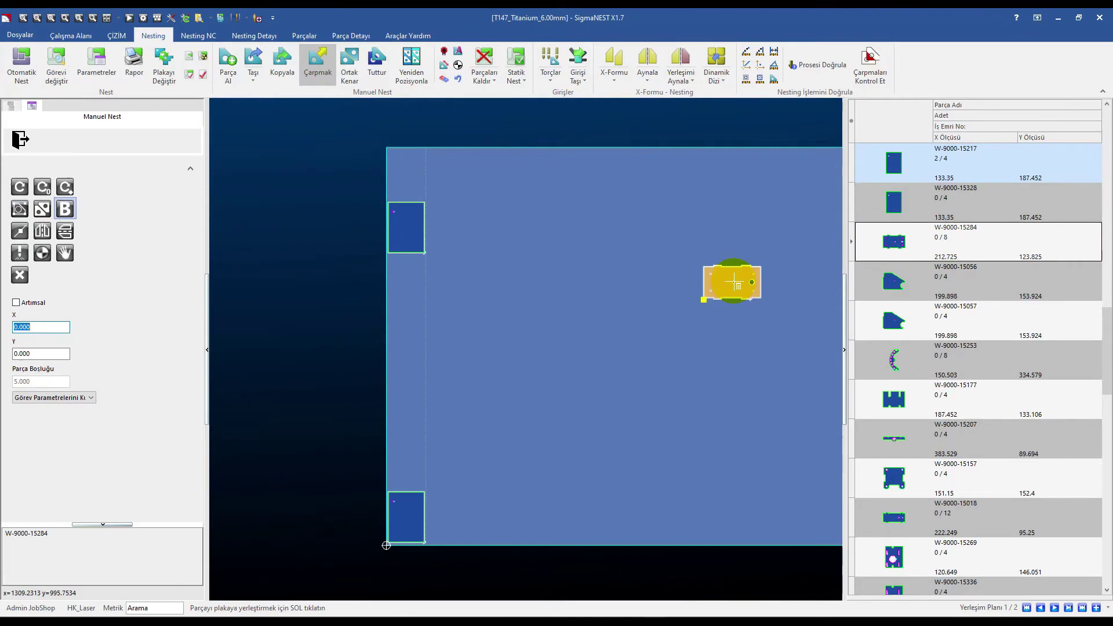
pyautogui.rightClick(659, 309)
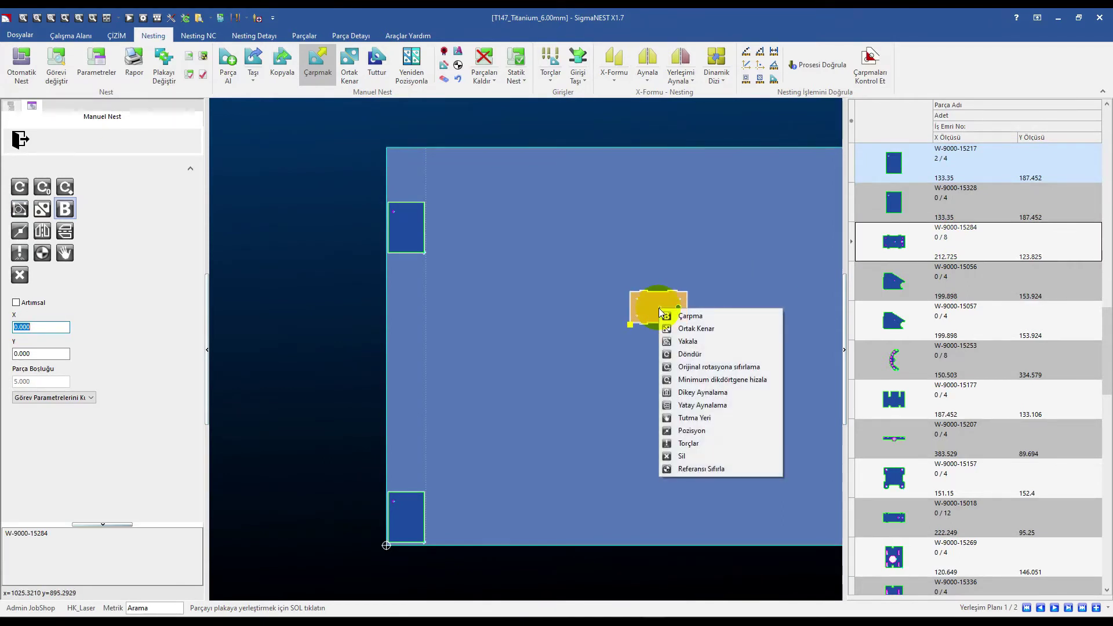
pyautogui.click(675, 341)
pyautogui.click(615, 311)
pyautogui.click(667, 304)
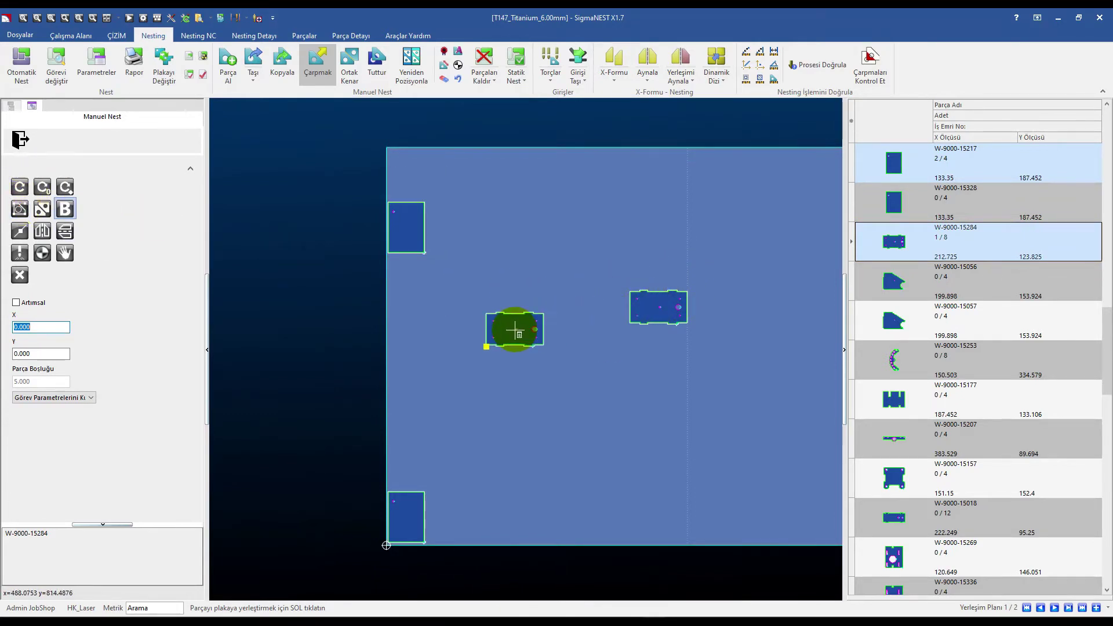
pyautogui.click(399, 262)
pyautogui.click(409, 303)
pyautogui.rightClick(538, 348)
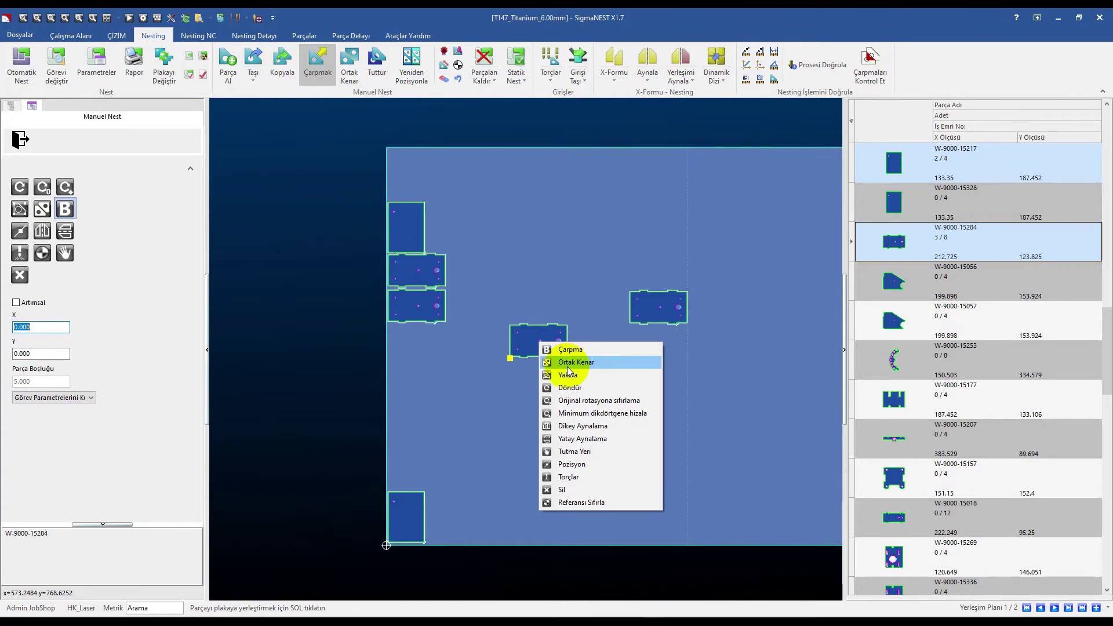
pyautogui.click(568, 369)
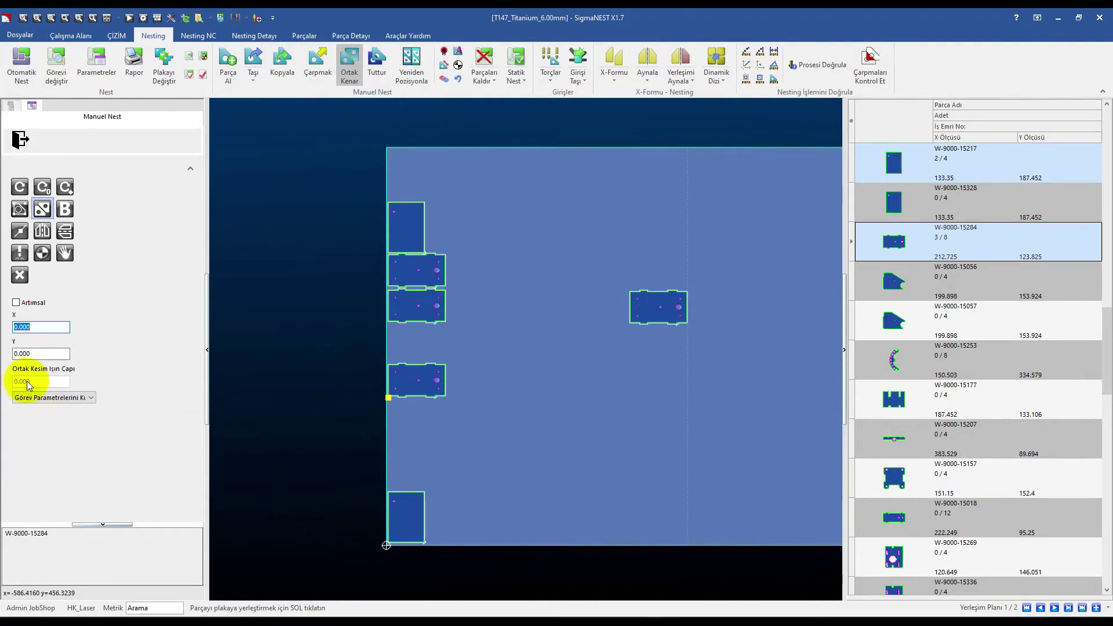
# Rotate the held W-9000-15284 part to vertical.
pyautogui.scroll(3, 418, 323)
pyautogui.scroll(4, 418, 323)
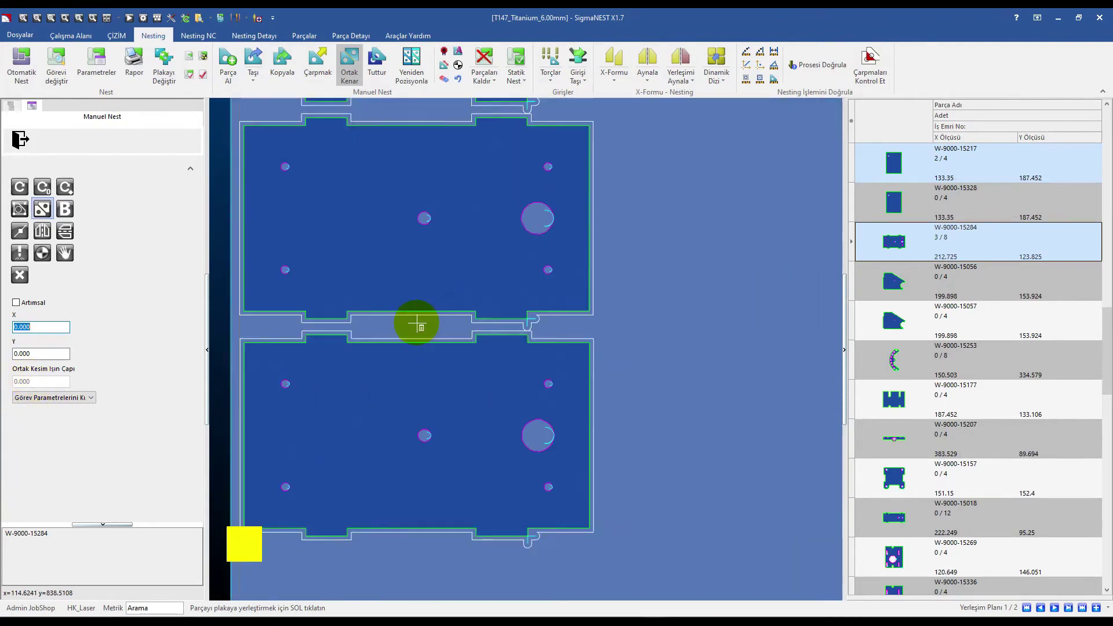
pyautogui.scroll(2, 418, 323)
pyautogui.scroll(-4, 566, 288)
pyautogui.scroll(-3, 566, 288)
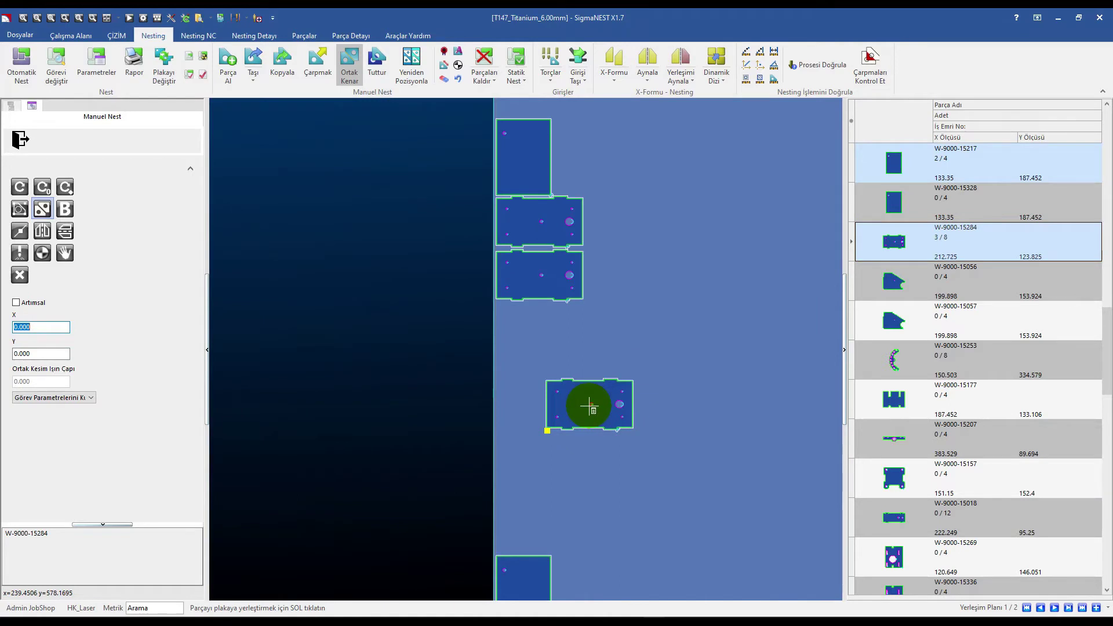
pyautogui.rightClick(659, 439)
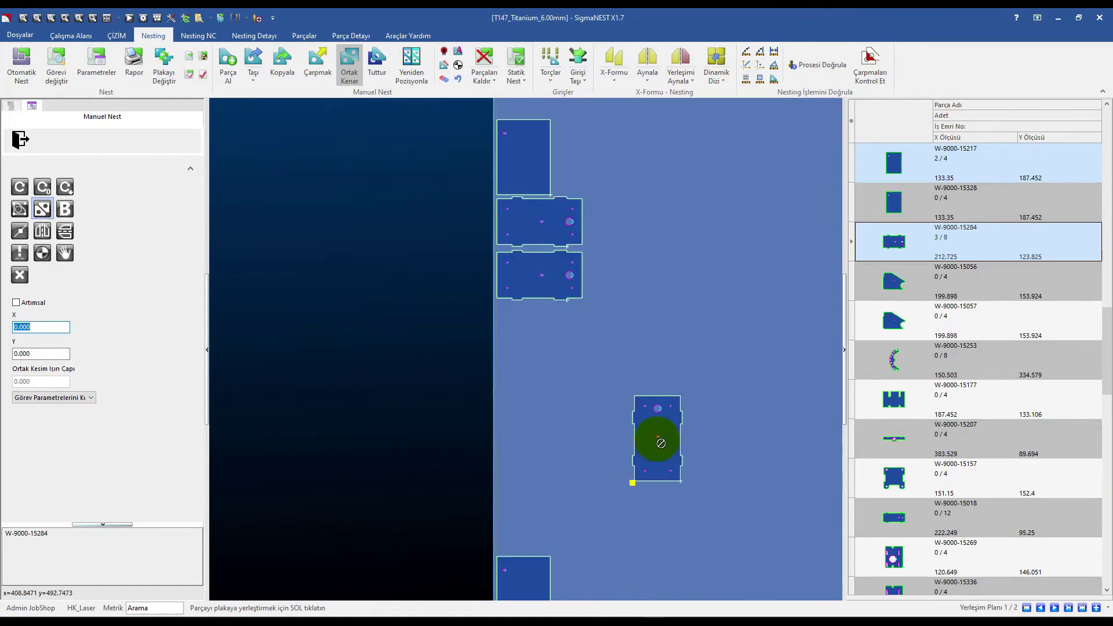
pyautogui.scroll(-2, 638, 410)
pyautogui.scroll(3, 582, 493)
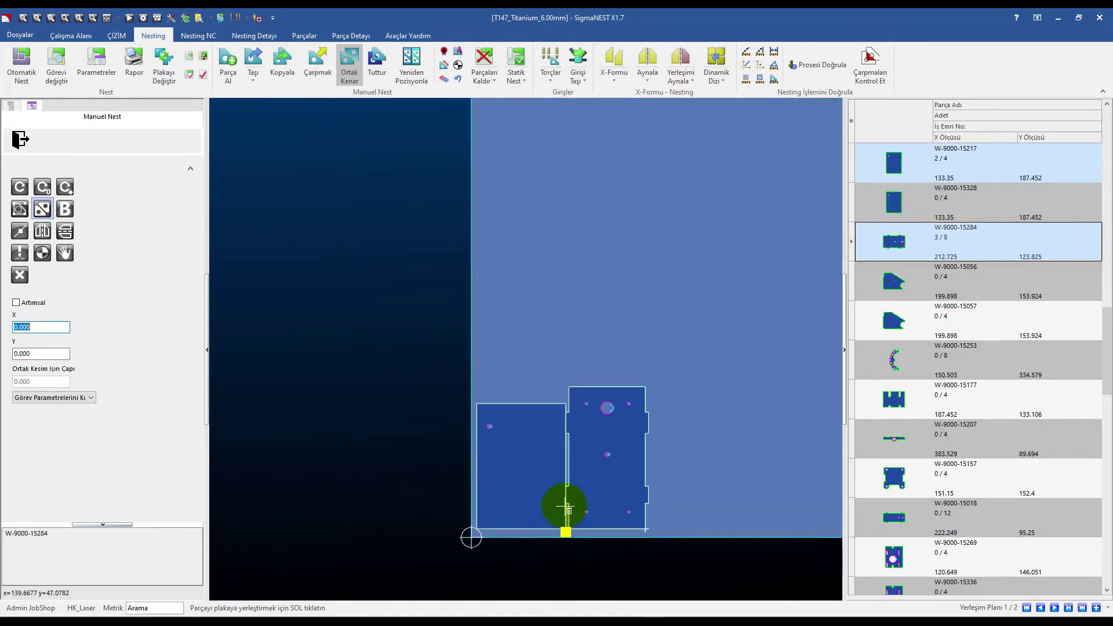
pyautogui.scroll(2, 555, 531)
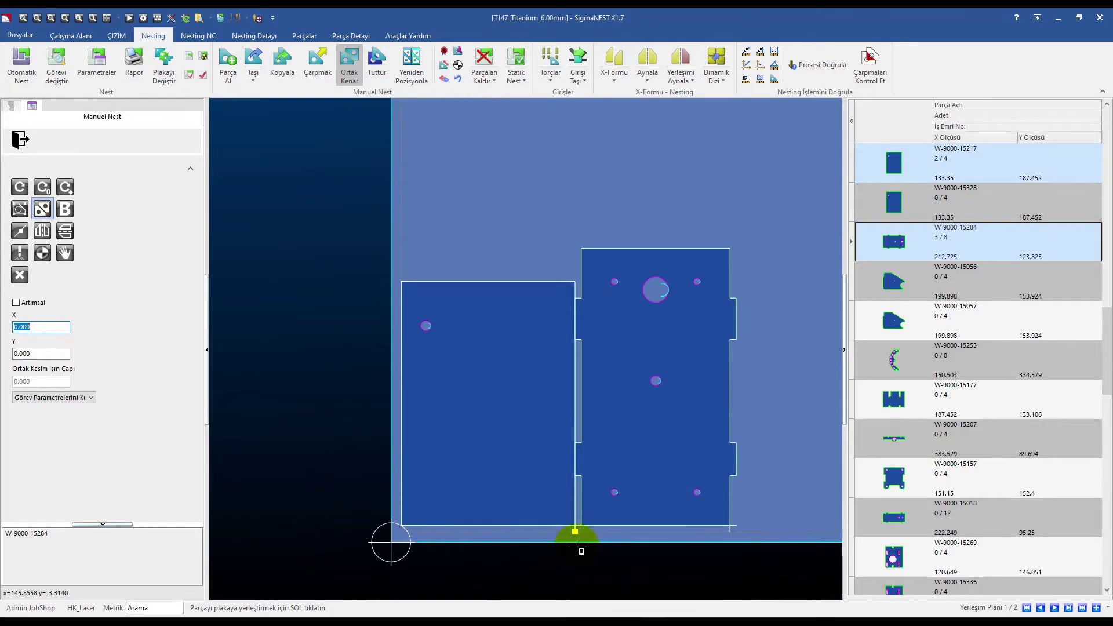
# Set a user-defined 0.4 beam diameter and common-edge place two W-9000-15284 copies.
pyautogui.click(49, 401)
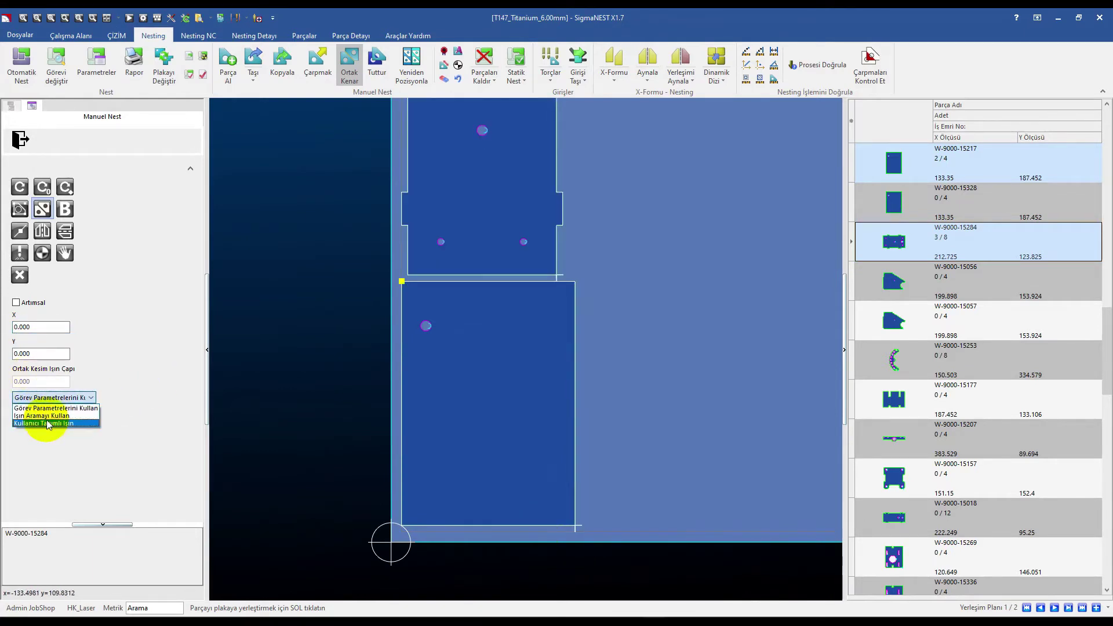
pyautogui.click(48, 415)
pyautogui.click(49, 397)
pyautogui.click(44, 423)
pyautogui.click(32, 382)
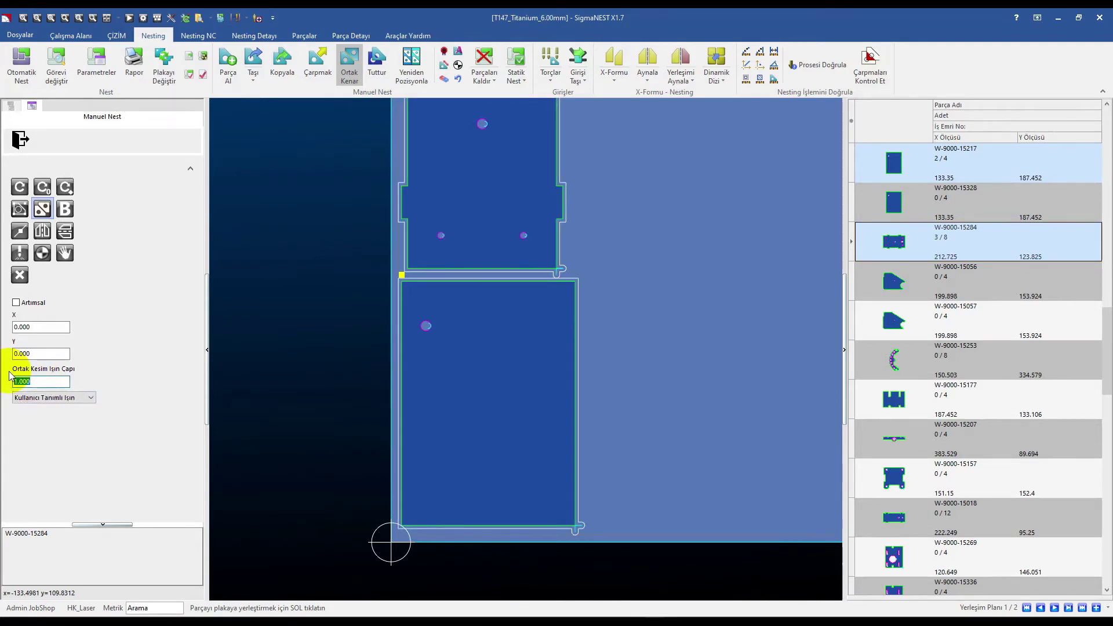
pyautogui.write('.4')
pyautogui.press('Tab')
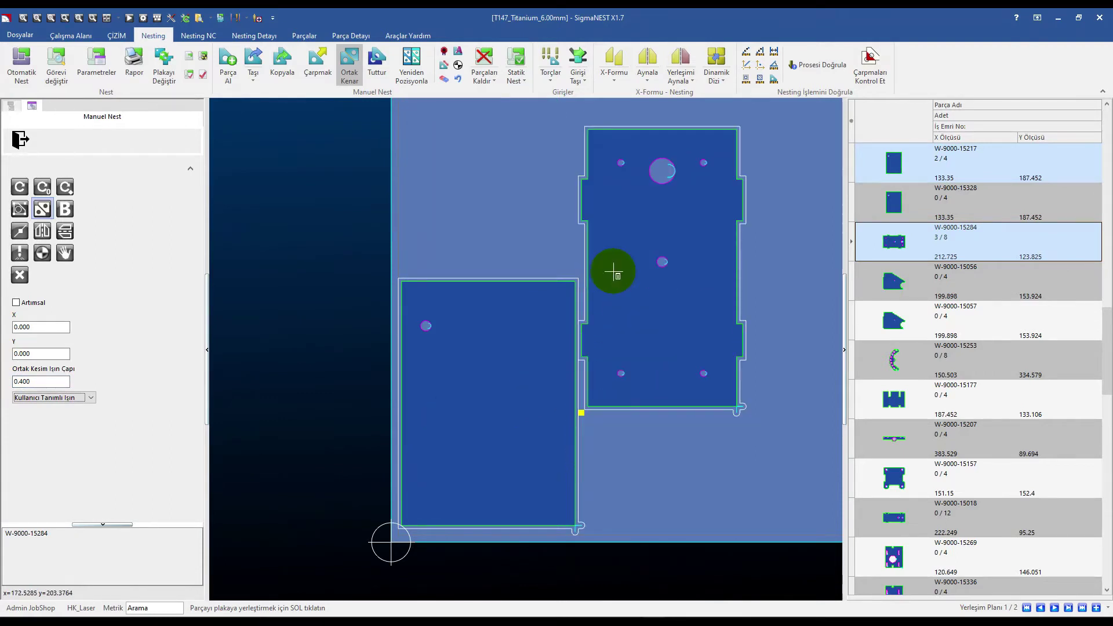
pyautogui.click(583, 463)
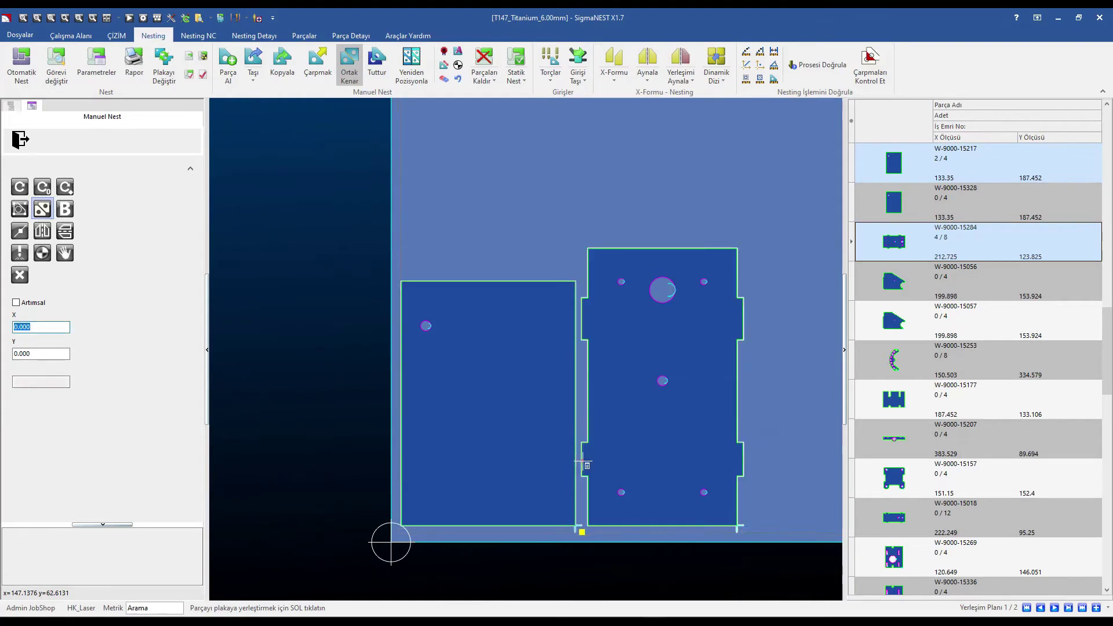
pyautogui.click(704, 500)
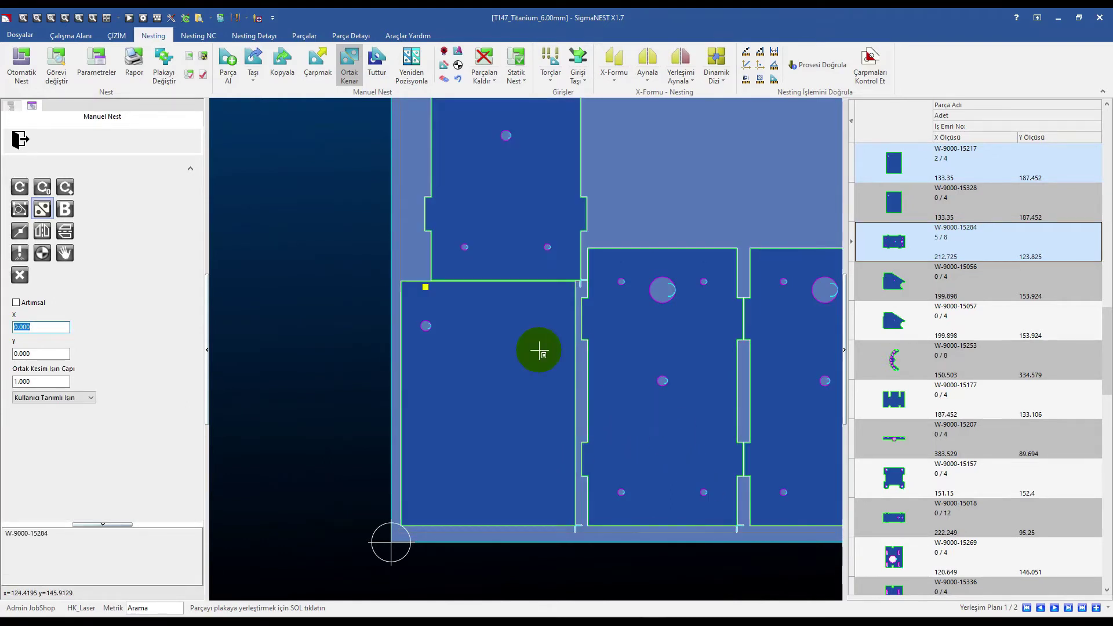
pyautogui.scroll(-3, 487, 355)
# Place four W-9000-15328 parts in a common-edge row, reaching 37.689% plate usage.
pyautogui.click(907, 191)
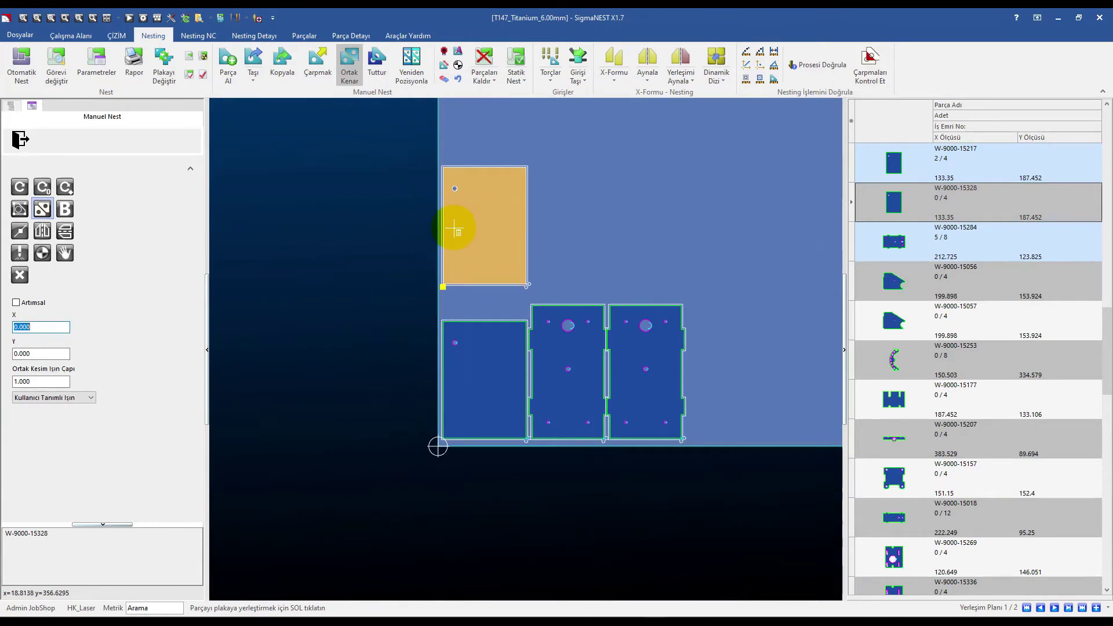
pyautogui.click(460, 234)
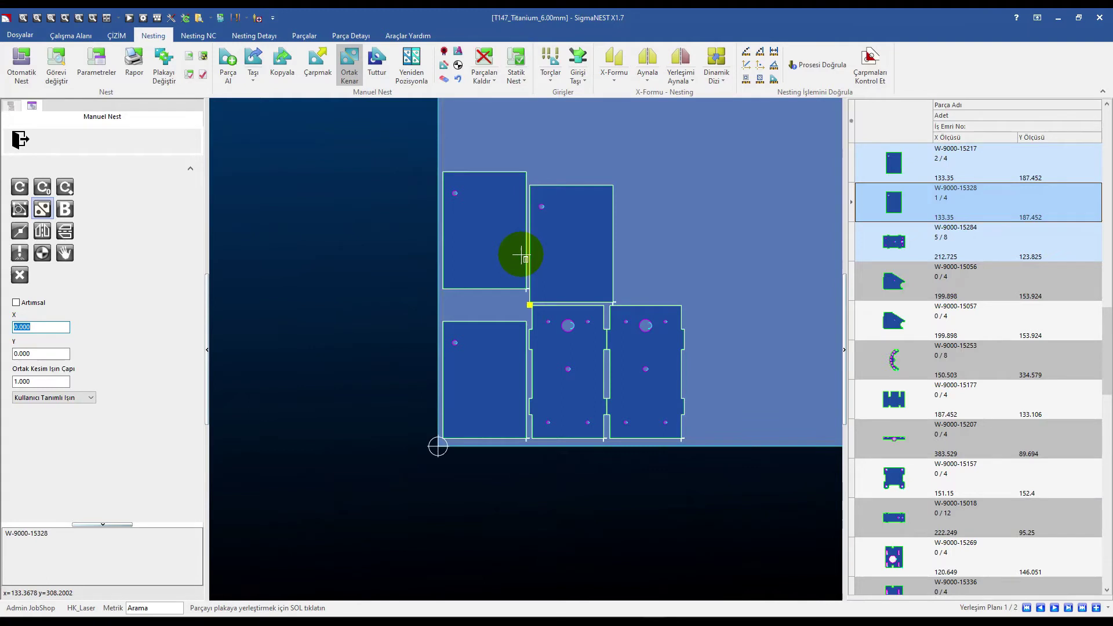
pyautogui.click(505, 241)
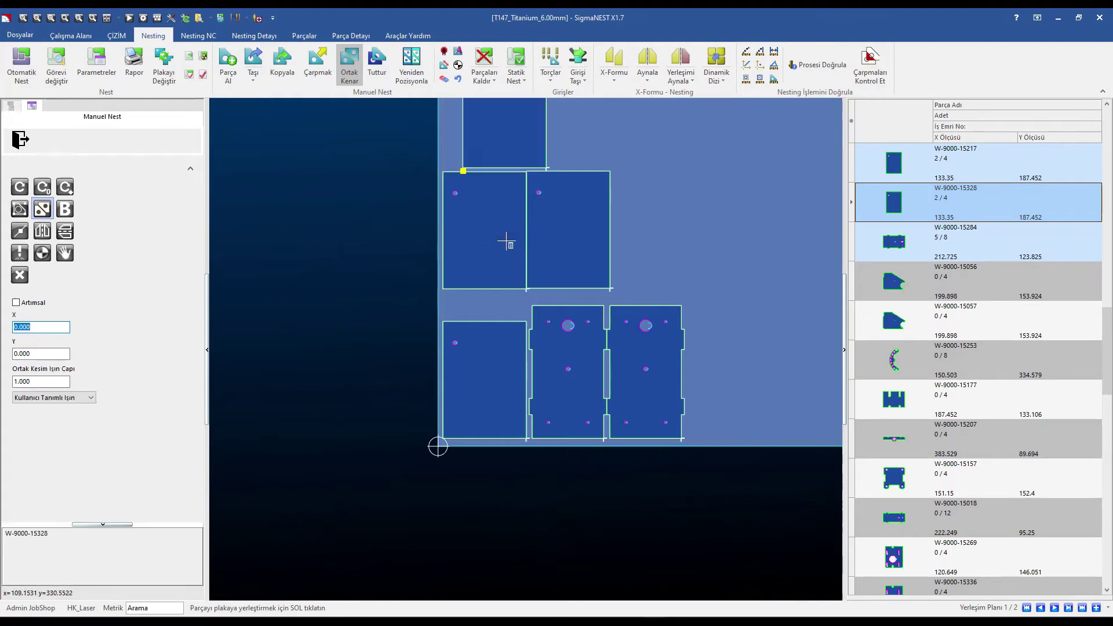
pyautogui.click(585, 235)
pyautogui.click(671, 231)
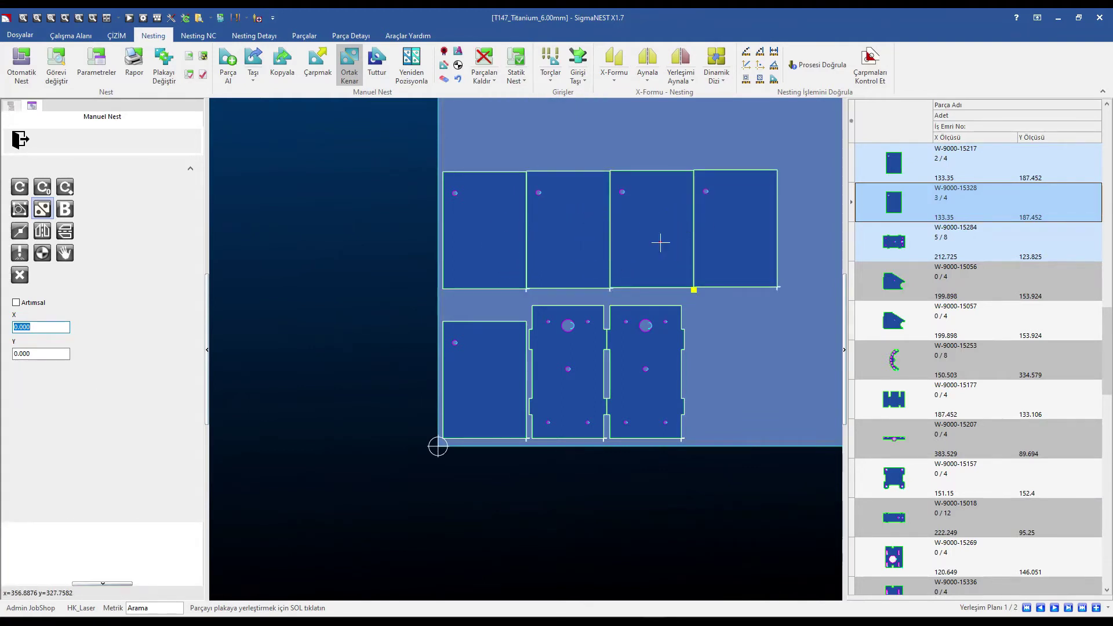
pyautogui.rightClick(660, 242)
pyautogui.scroll(2, 692, 232)
pyautogui.scroll(3, 691, 233)
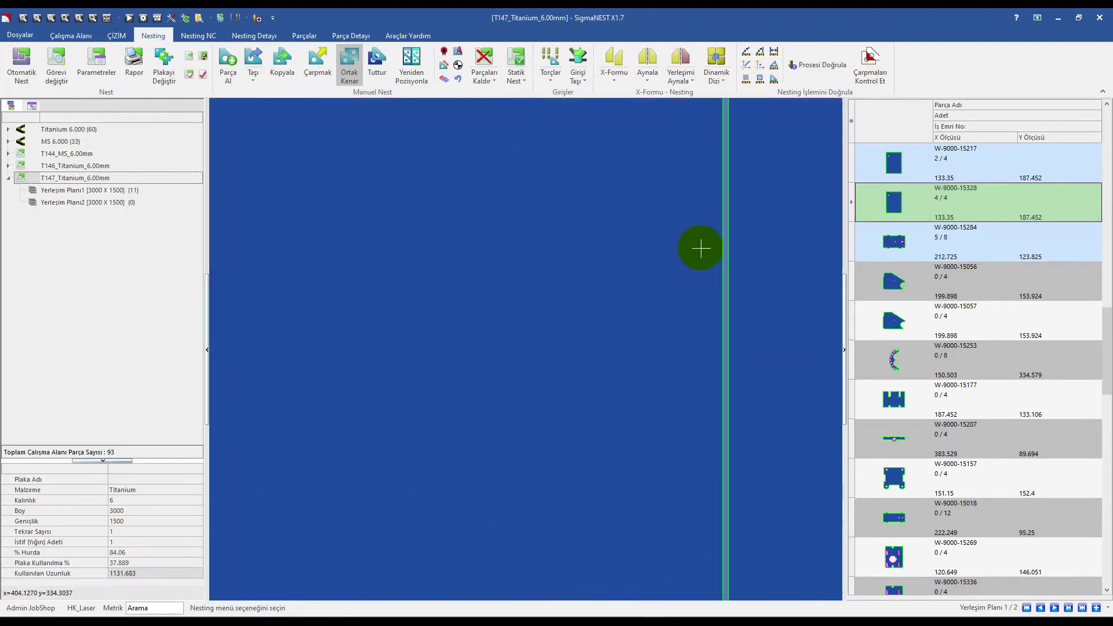
pyautogui.click(776, 53)
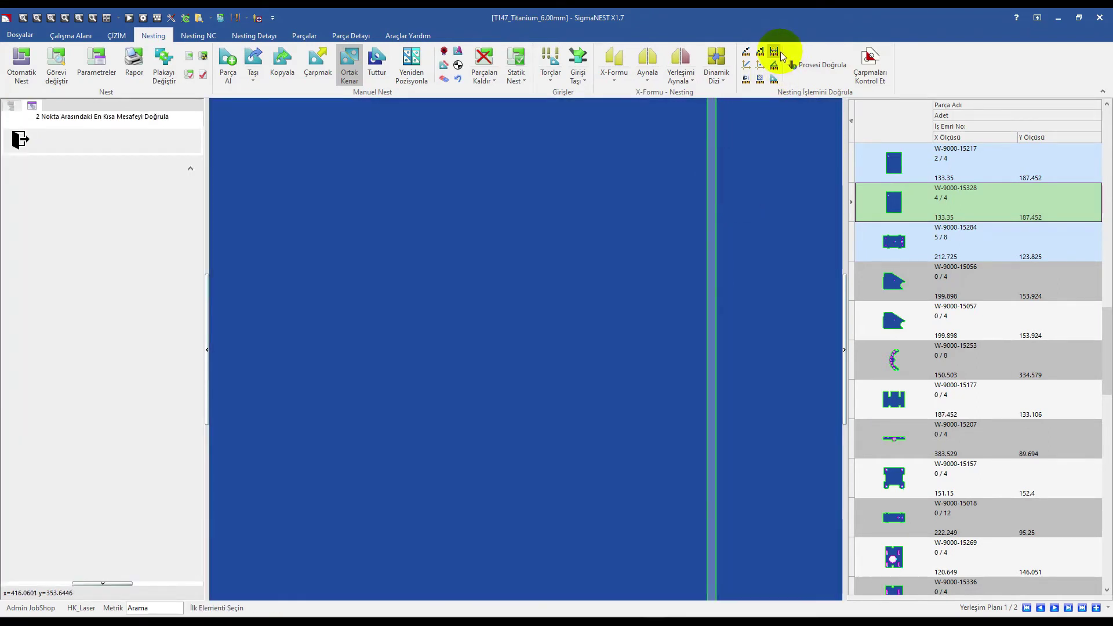
# Measure the gap between adjacent common-edge parts, reading dX 1.002 and dY 0.000.
pyautogui.click(717, 176)
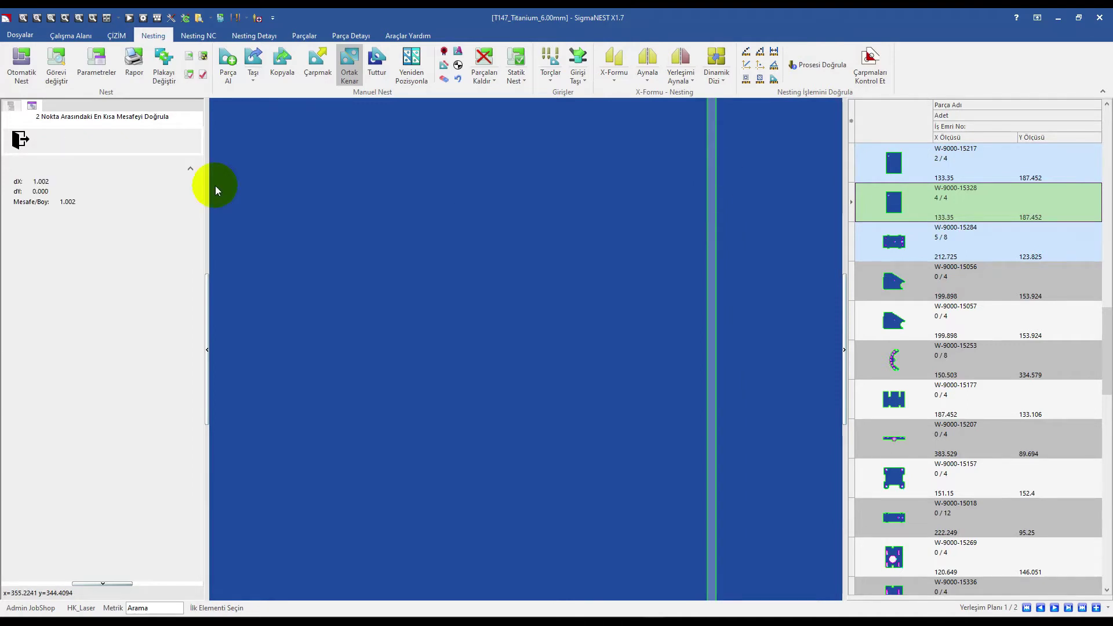
pyautogui.scroll(-2, 587, 276)
pyautogui.scroll(-2, 599, 428)
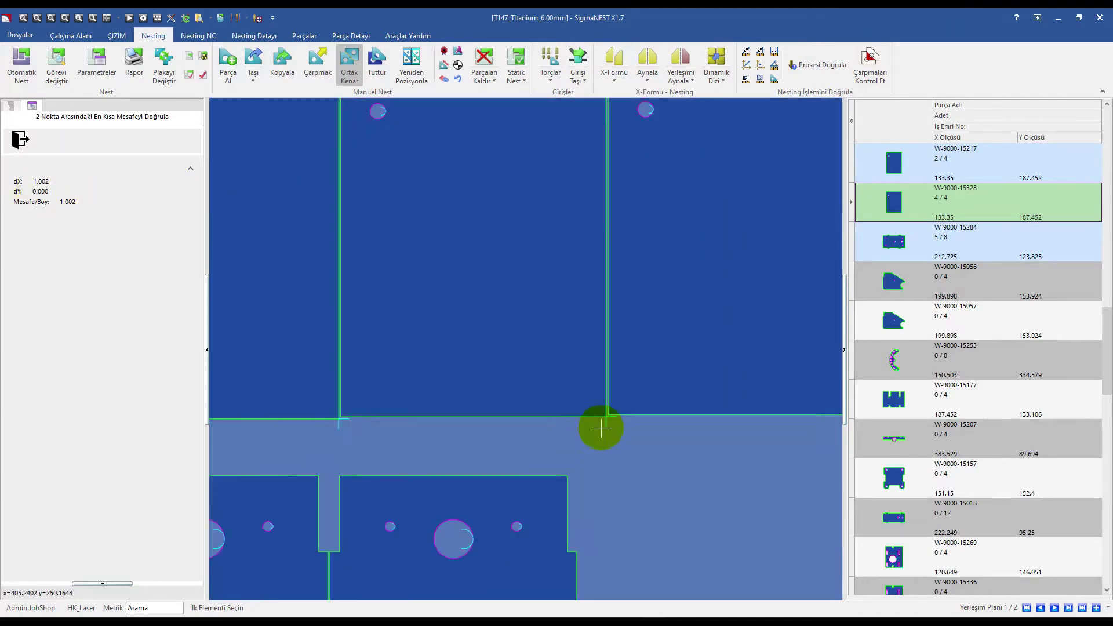
pyautogui.scroll(4, 606, 413)
pyautogui.scroll(1, 601, 358)
pyautogui.scroll(2, 577, 367)
pyautogui.click(557, 353)
pyautogui.click(585, 345)
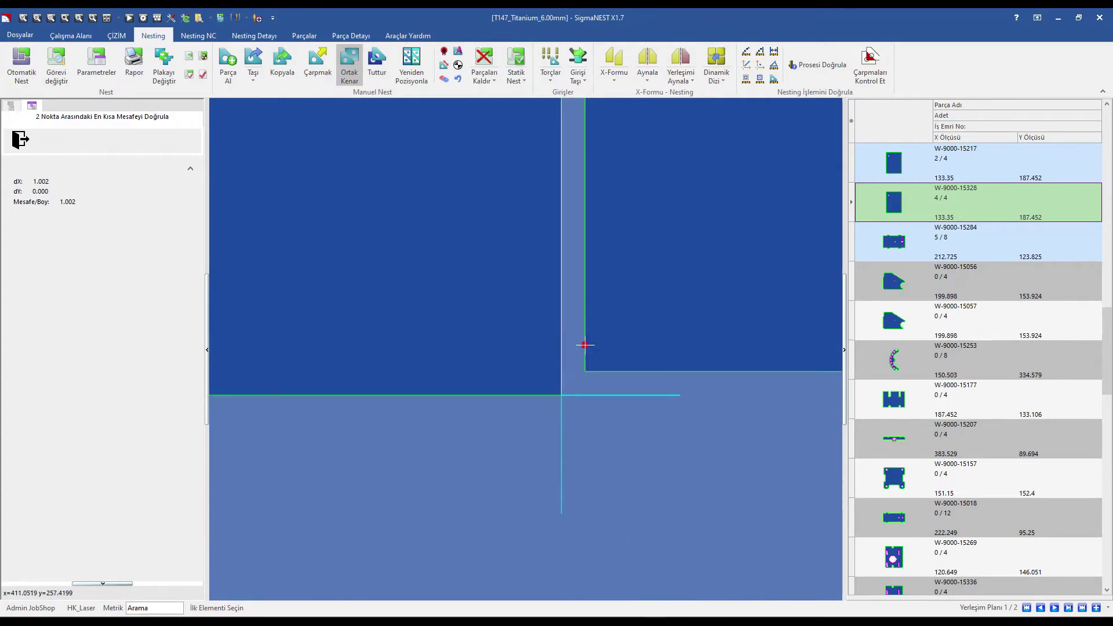
pyautogui.scroll(-1, 580, 357)
pyautogui.scroll(-1, 591, 383)
pyautogui.scroll(-2, 609, 400)
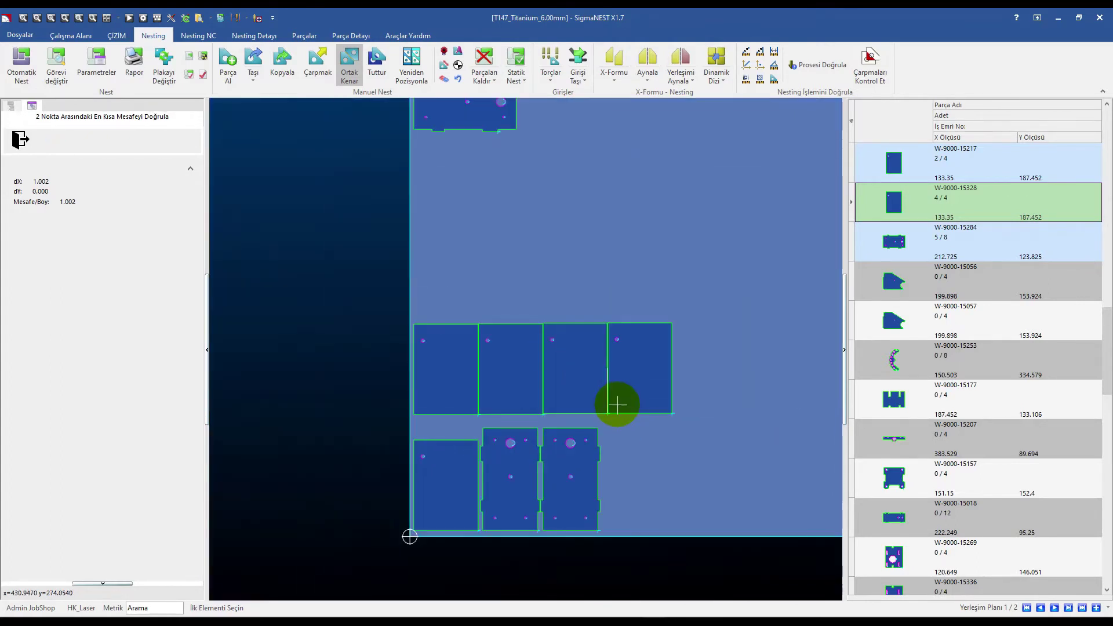
pyautogui.scroll(2, 515, 402)
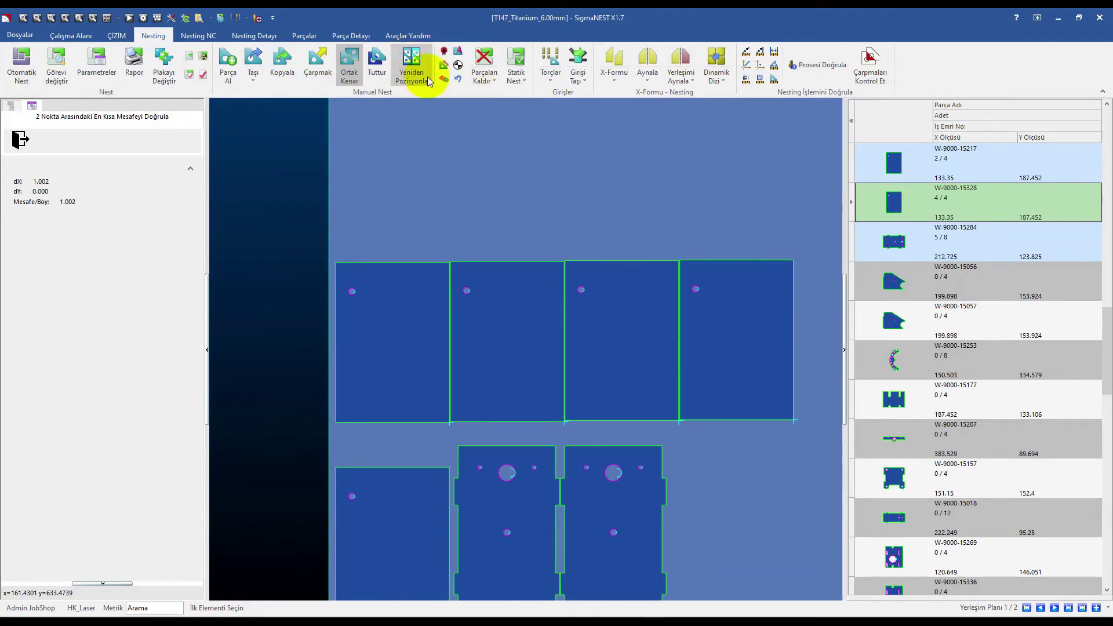
# Place a W-9000-15056 part at the plate's top-left.
pyautogui.click(949, 171)
pyautogui.click(934, 281)
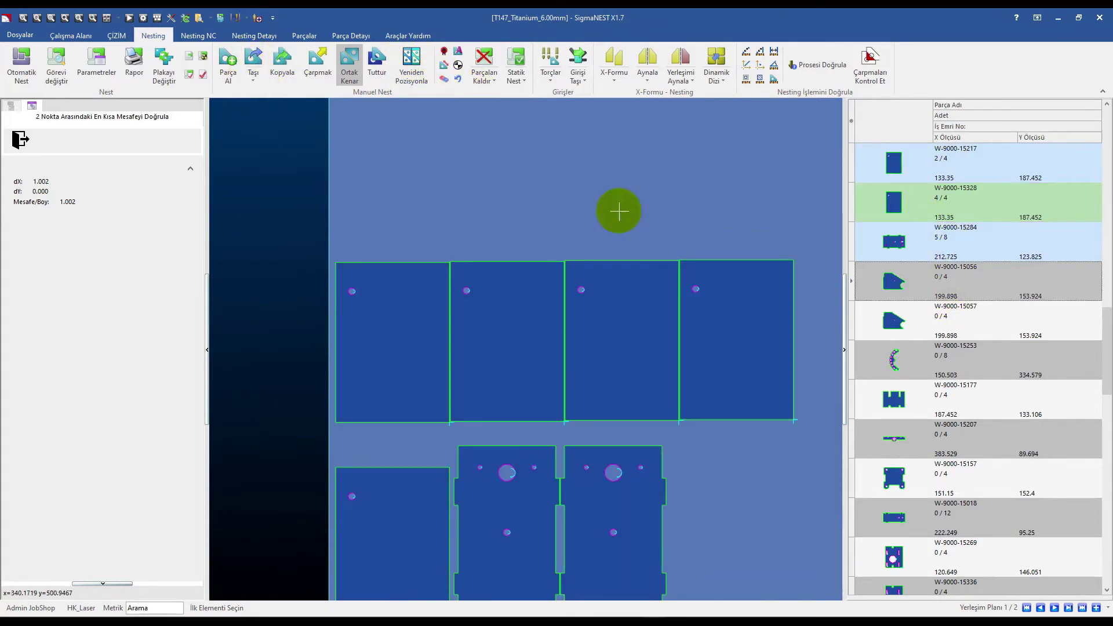
pyautogui.doubleClick(926, 279)
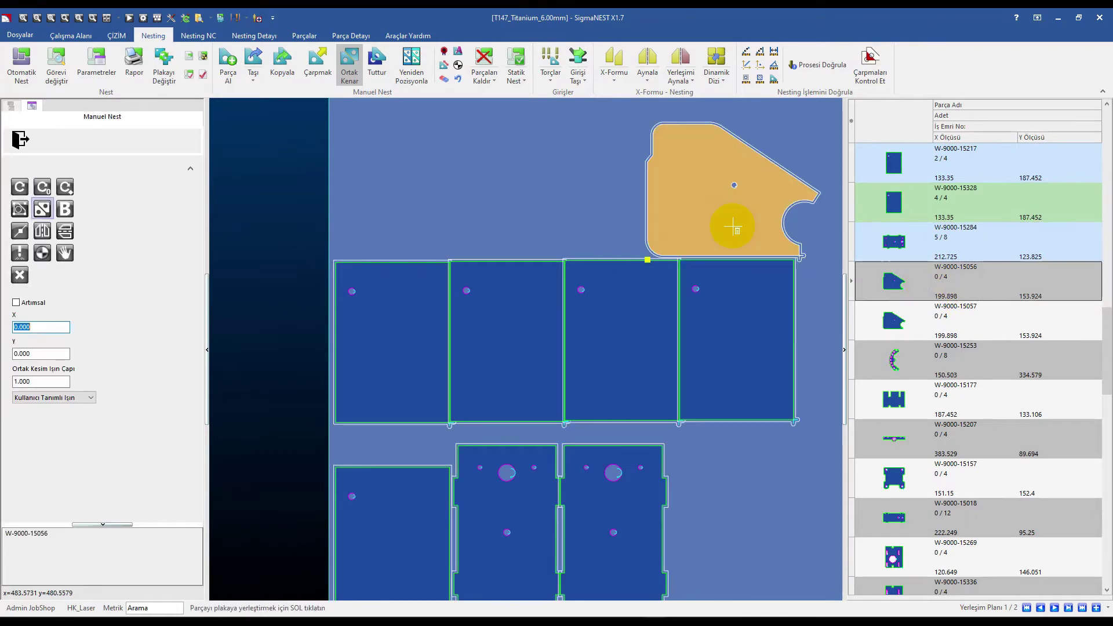
pyautogui.scroll(-3, 596, 234)
pyautogui.click(461, 255)
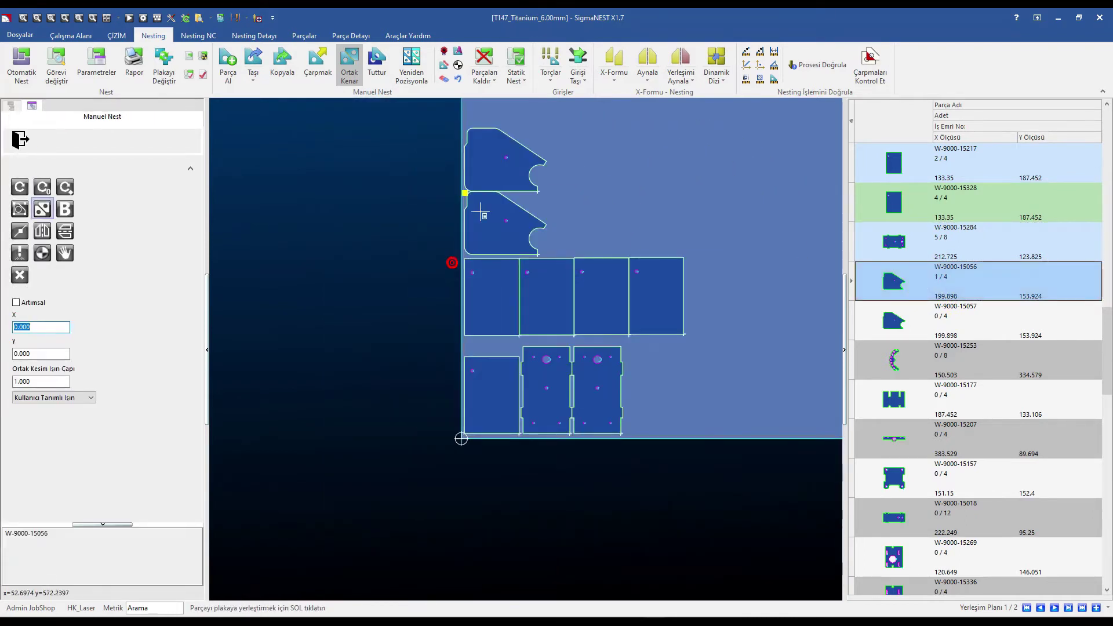
# End common-edge placement, finish Pozisyon with Bitti, and place more W-9000-15056 copies freely.
pyautogui.click(42, 209)
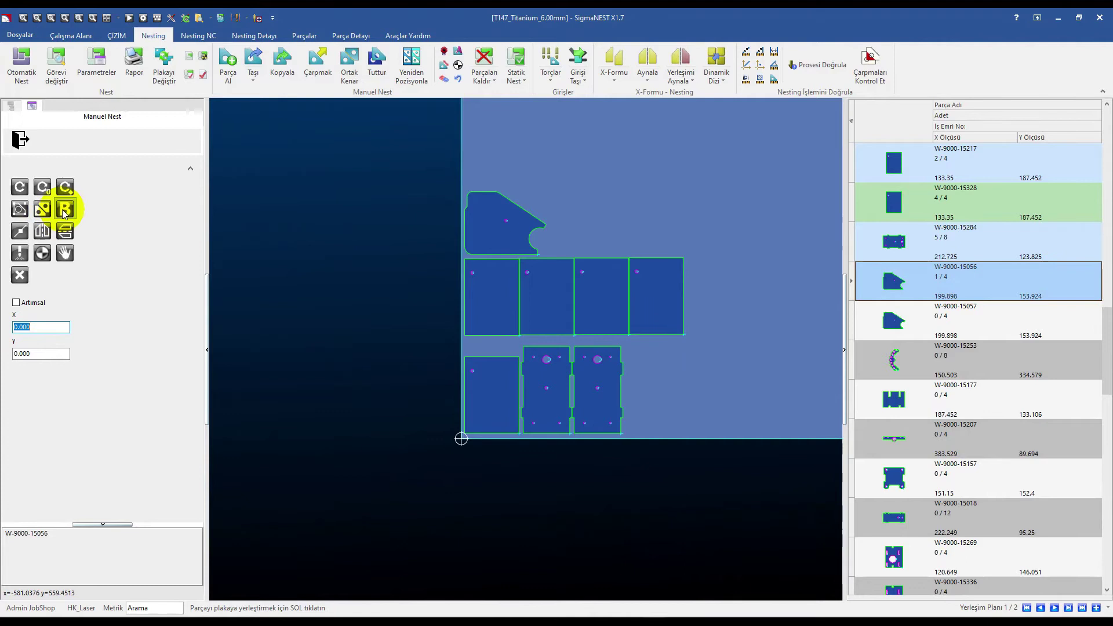
pyautogui.click(21, 230)
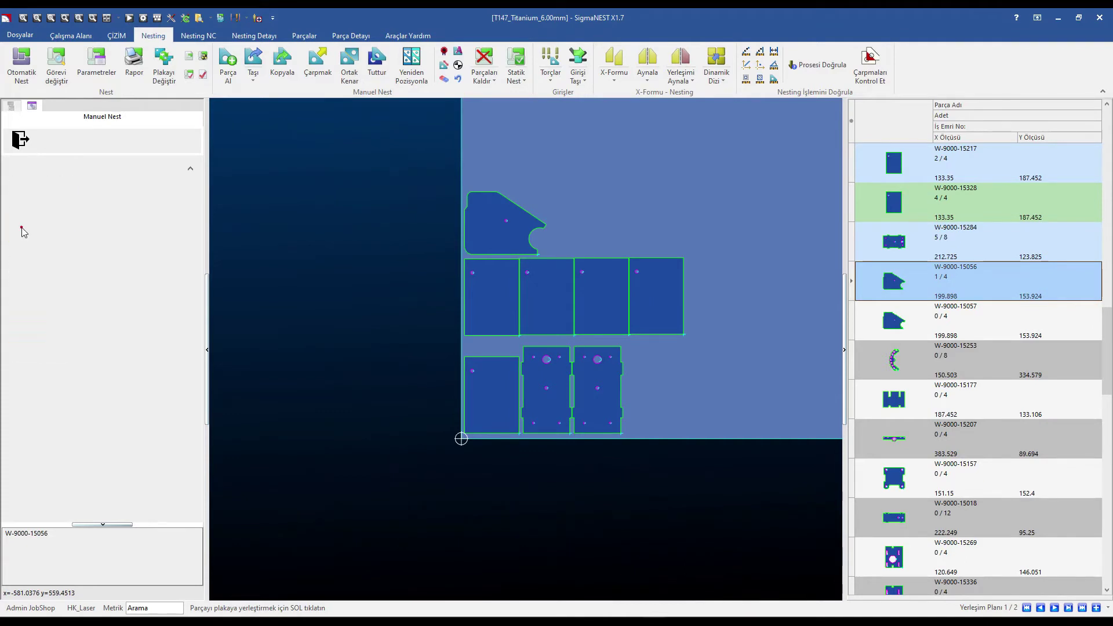
pyautogui.scroll(-3, 497, 329)
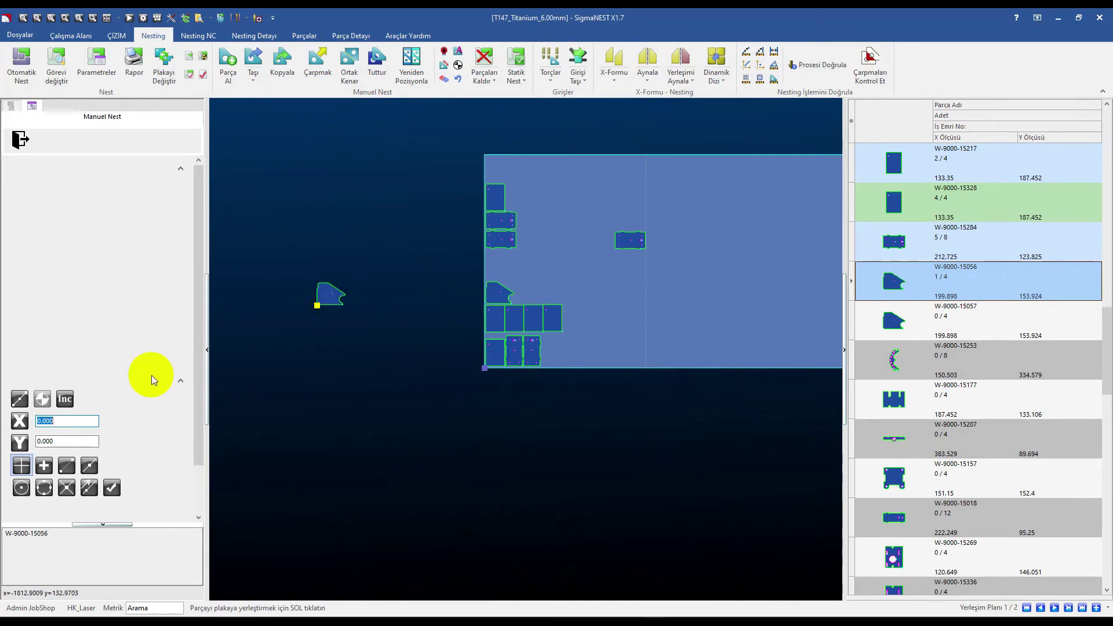
pyautogui.scroll(-2, 110, 488)
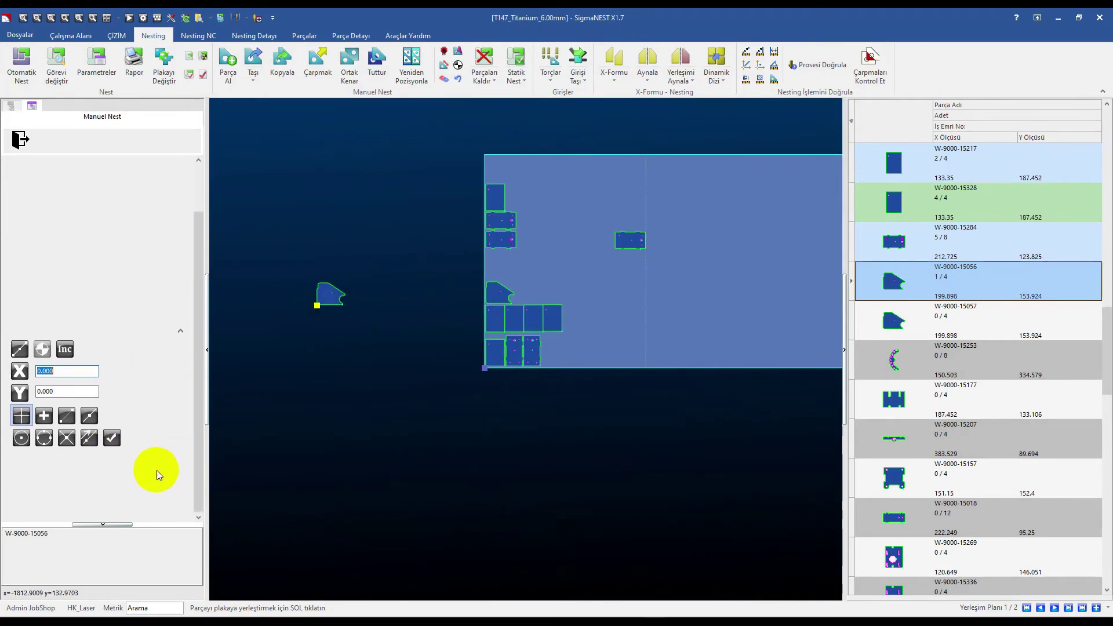
pyautogui.rightClick(326, 302)
pyautogui.click(339, 309)
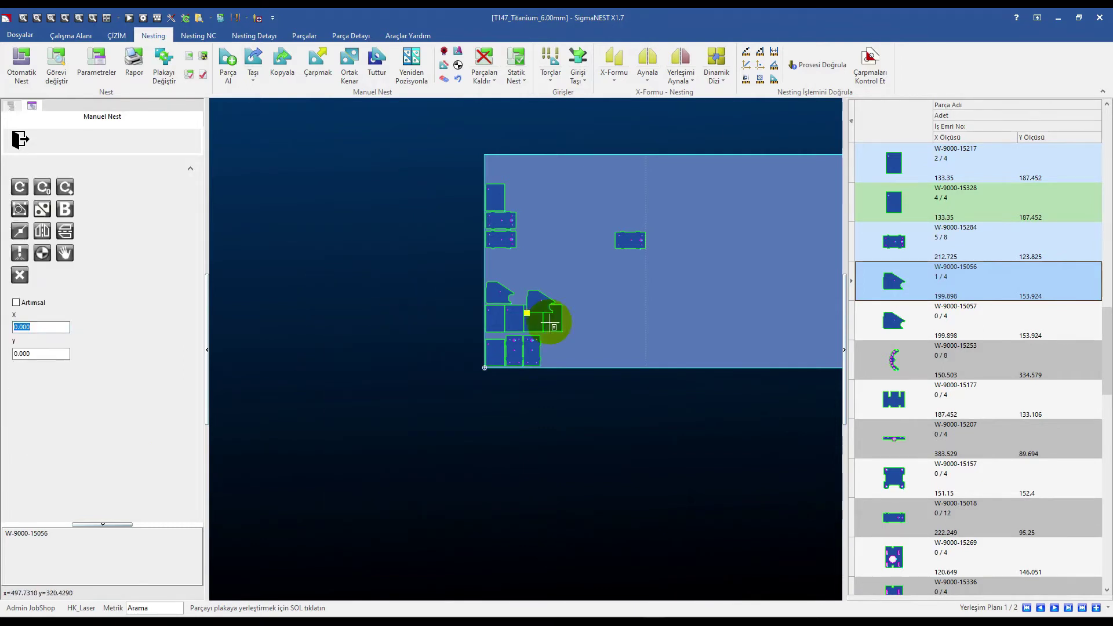
pyautogui.click(635, 318)
pyautogui.click(600, 282)
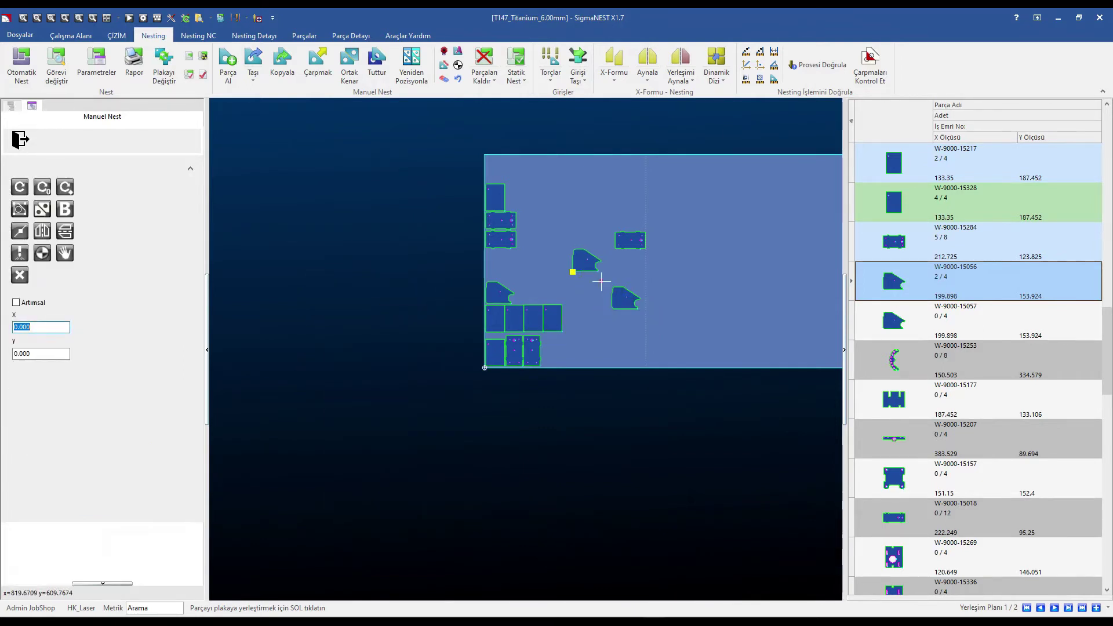
pyautogui.click(580, 221)
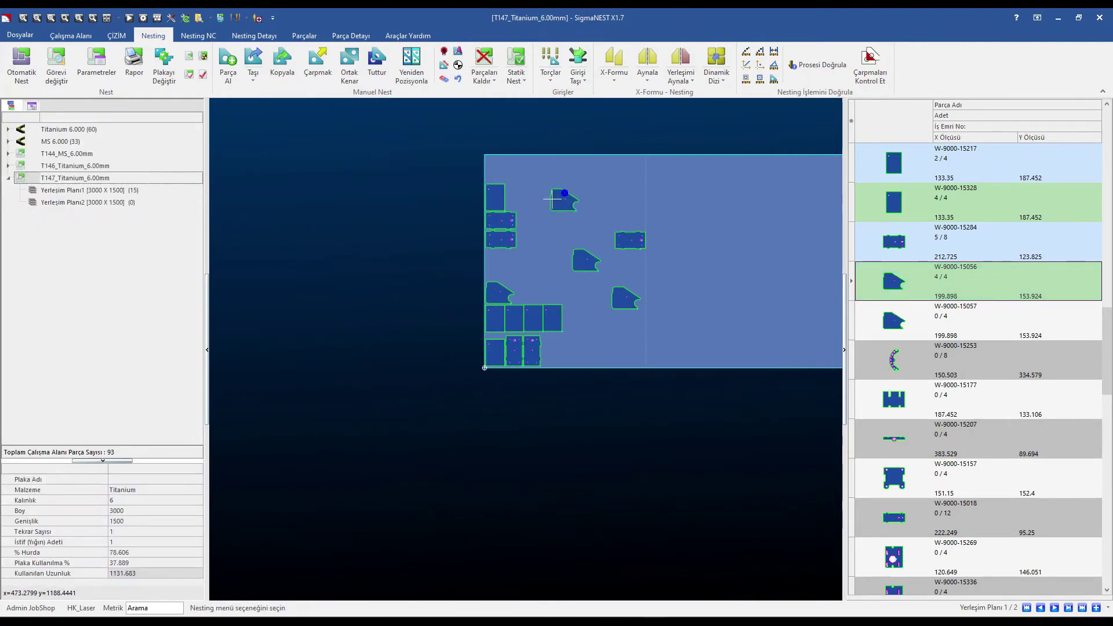
# Pick up W-9000-15057 and place two copies along the sheet bottom.
pyautogui.doubleClick(896, 322)
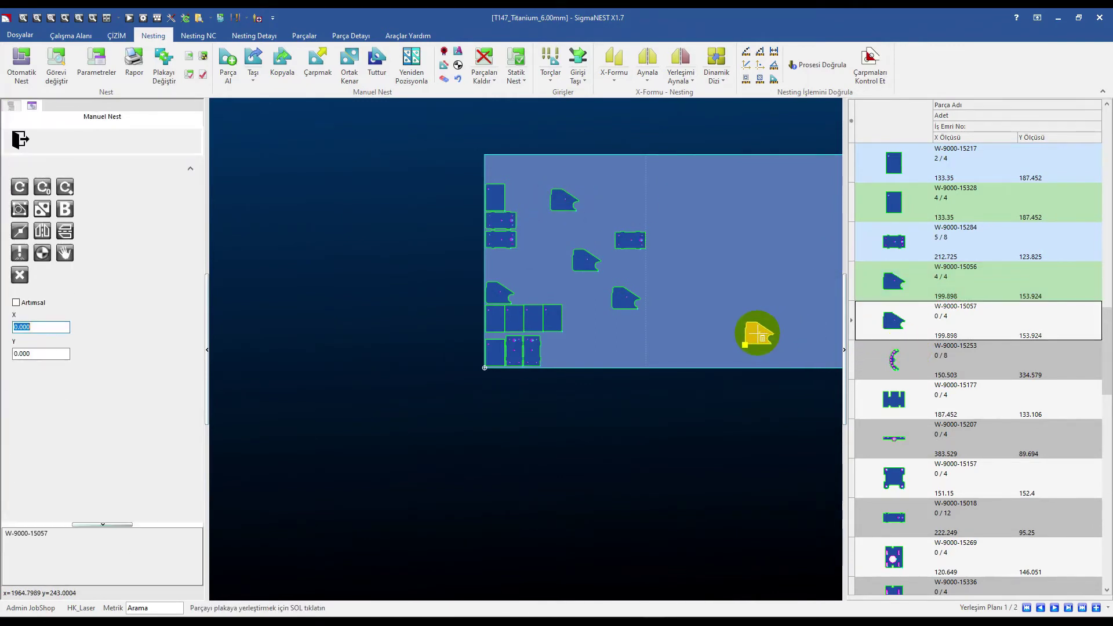
pyautogui.rightClick(711, 329)
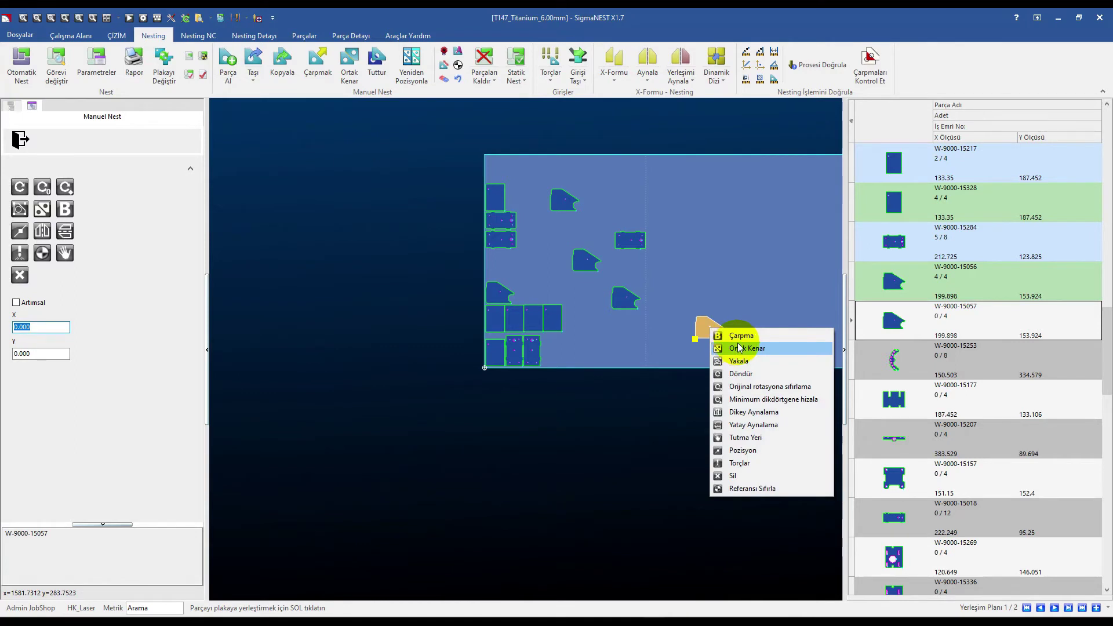
pyautogui.click(742, 451)
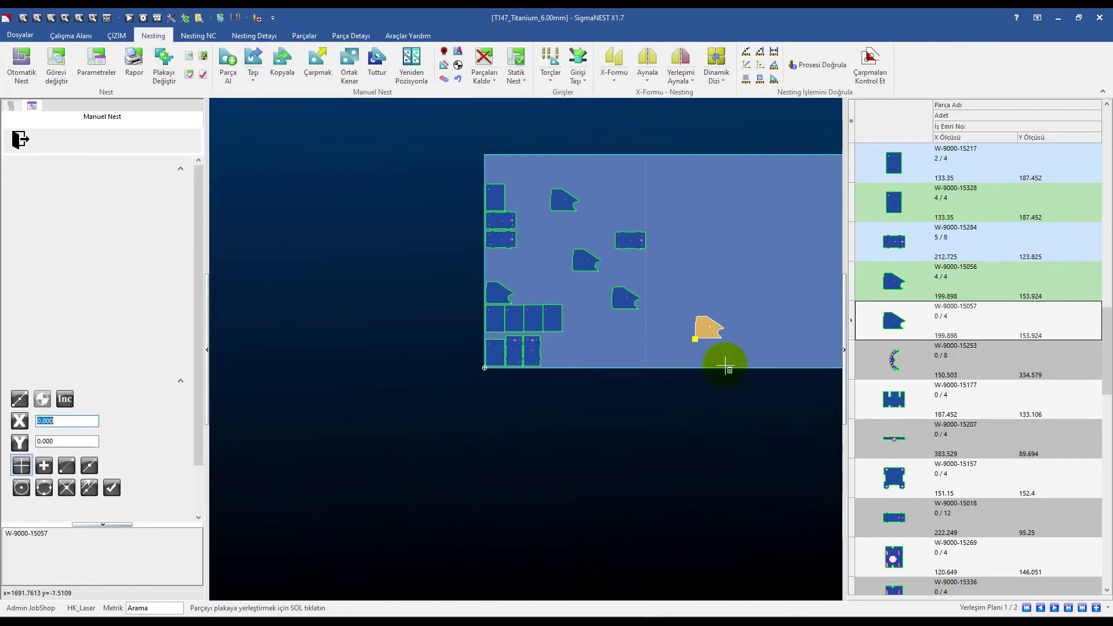
pyautogui.rightClick(711, 329)
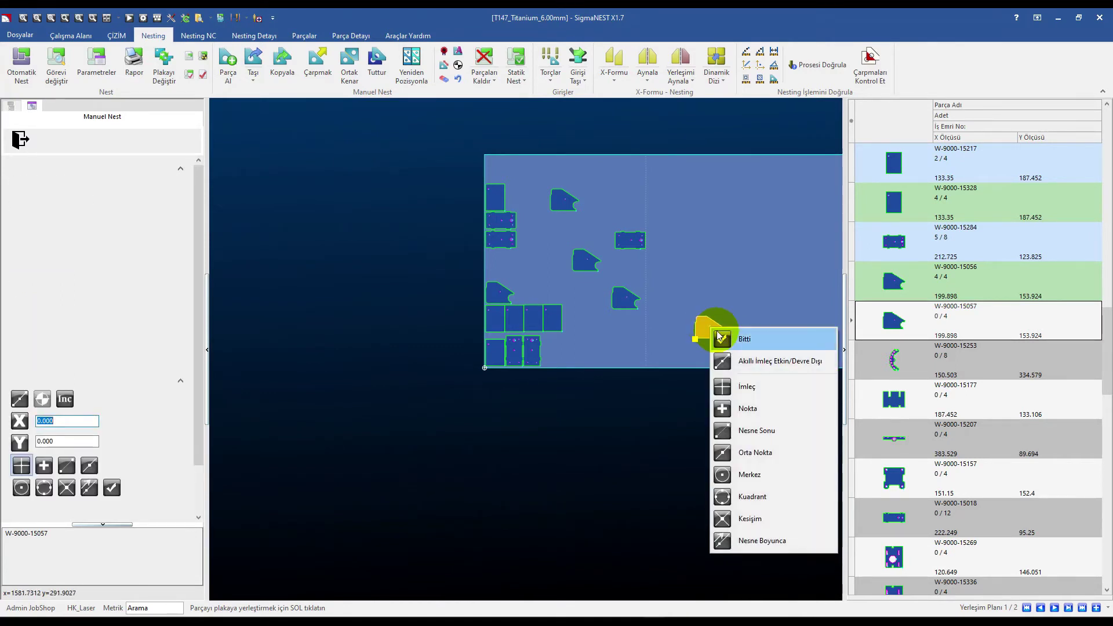
pyautogui.click(742, 339)
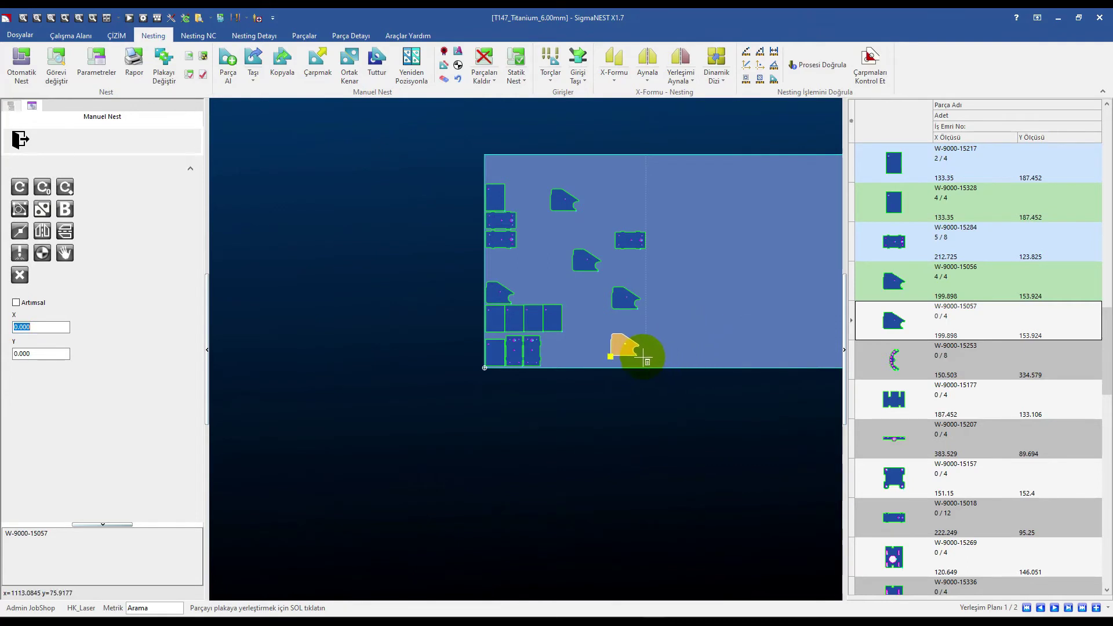
pyautogui.click(638, 358)
pyautogui.click(597, 358)
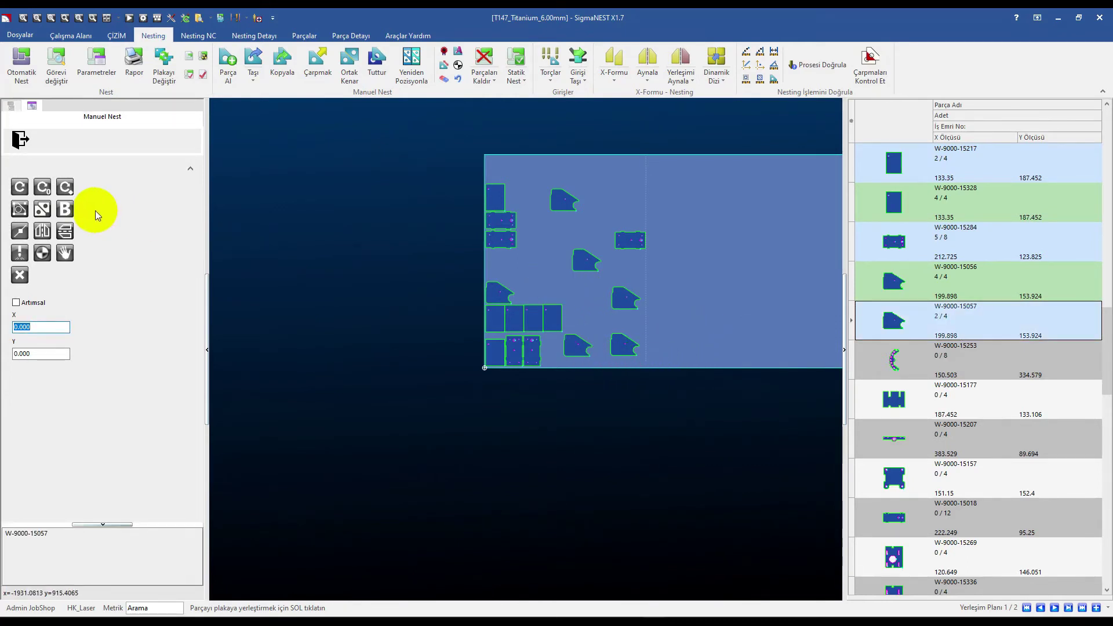
# With Çarpmak on, place the last two W-9000-15057 parts against the left edge.
pyautogui.click(69, 215)
pyautogui.moveTo(490, 298); pyautogui.dragTo(530, 270)
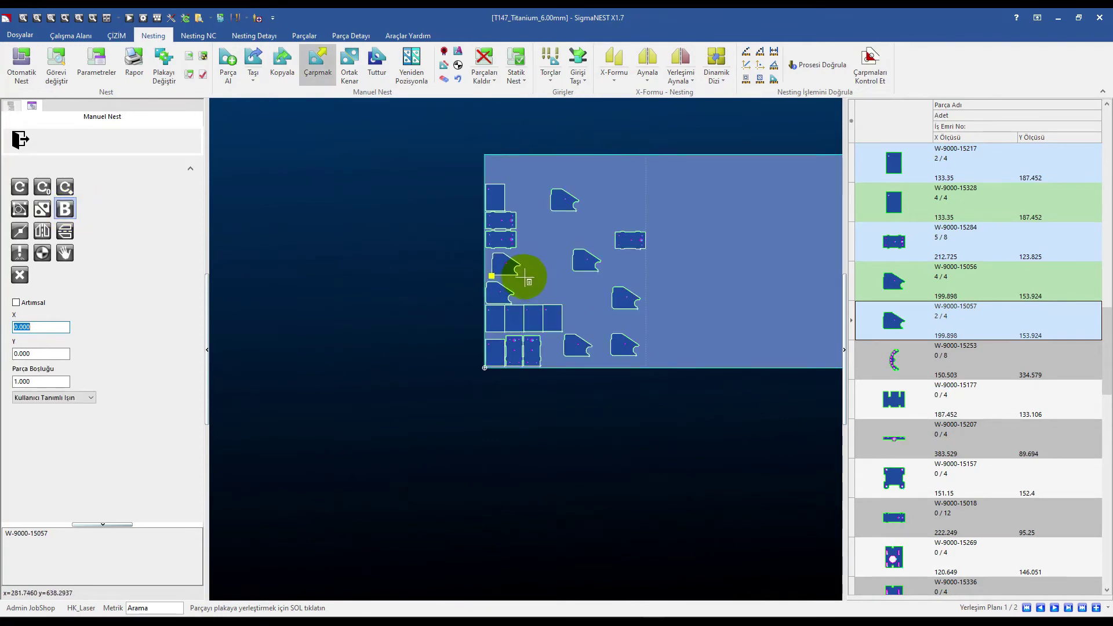
pyautogui.click(496, 271)
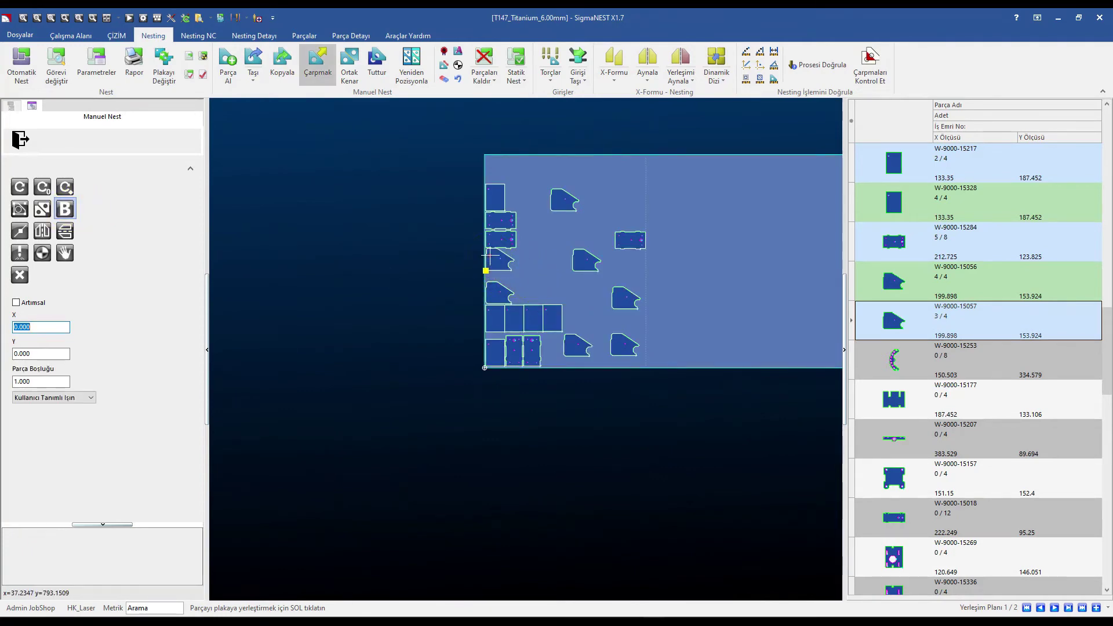
pyautogui.click(500, 299)
# Place two W-9000-15253 crescent parts on the sheet and stop placing.
pyautogui.click(919, 357)
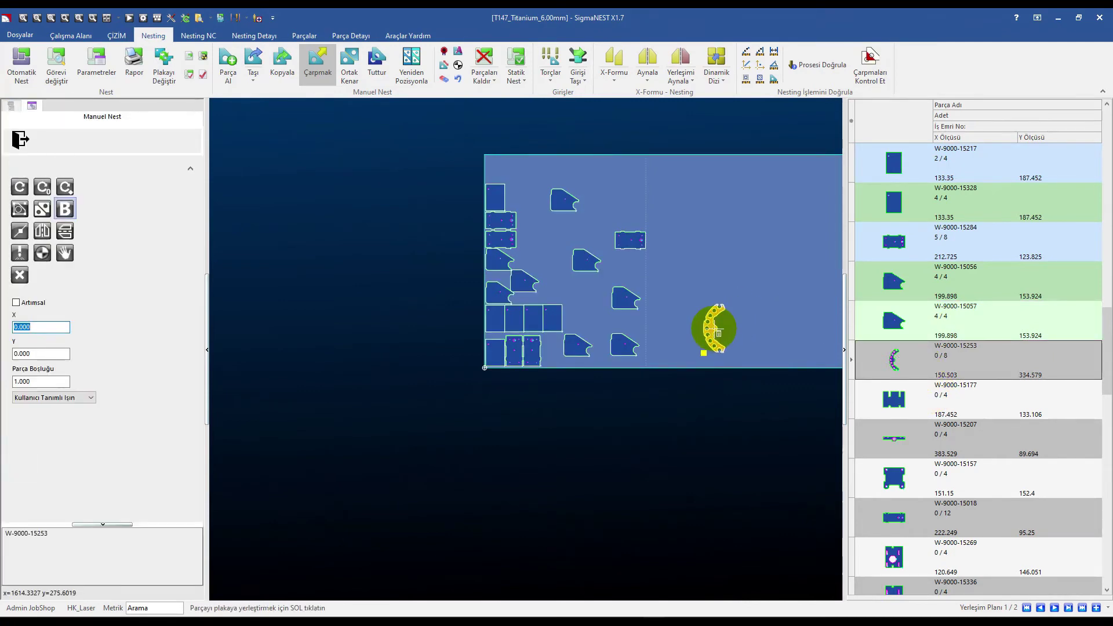
pyautogui.scroll(-2, 718, 332)
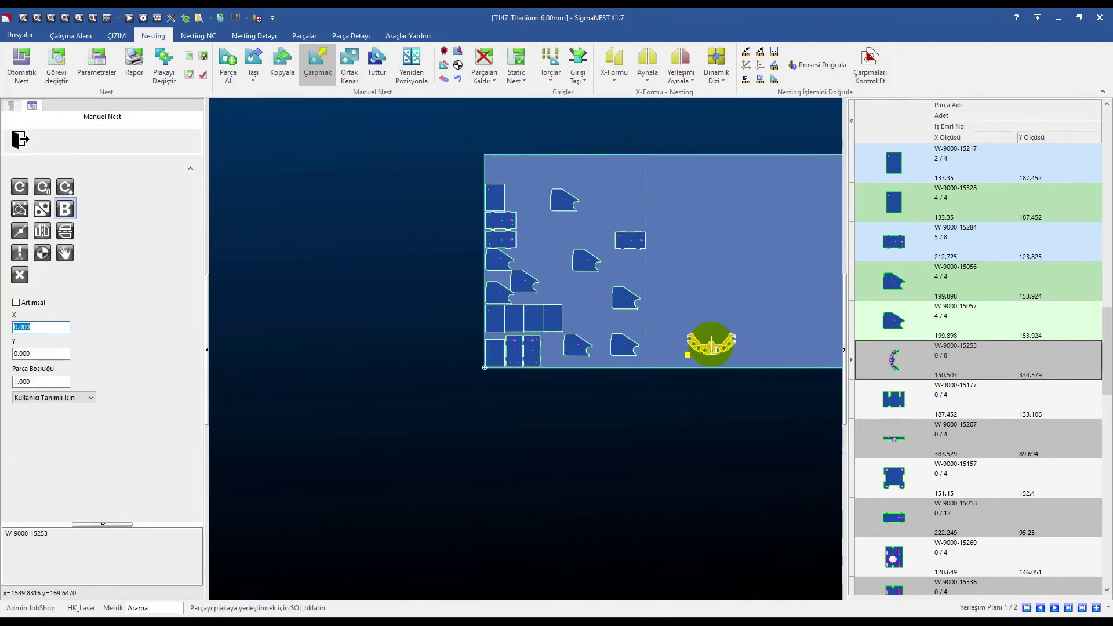
pyautogui.click(714, 341)
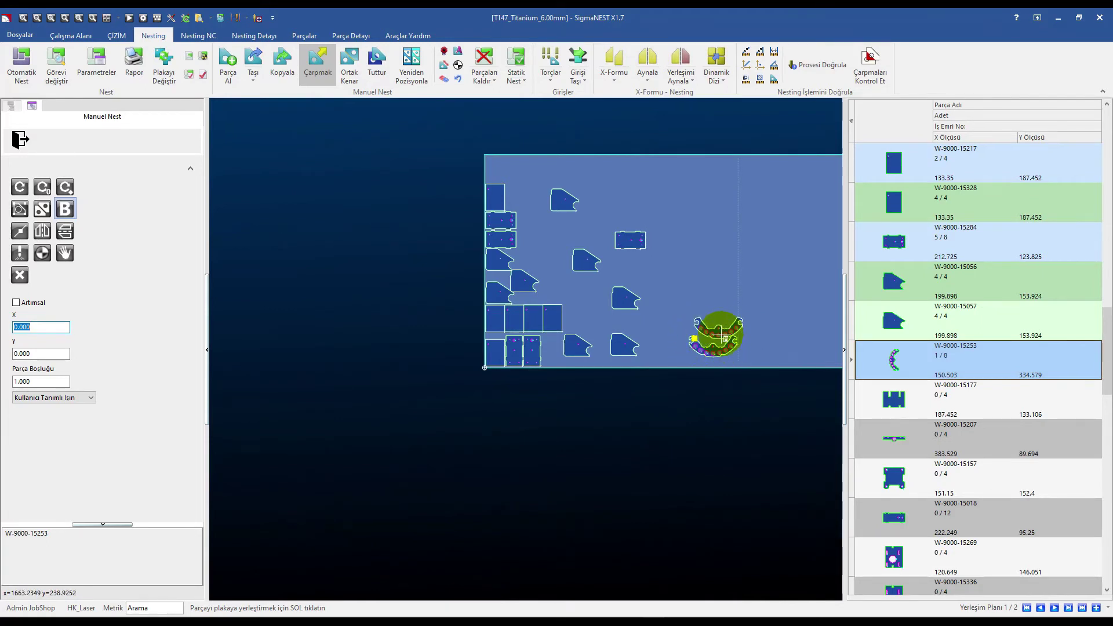
pyautogui.rightClick(753, 317)
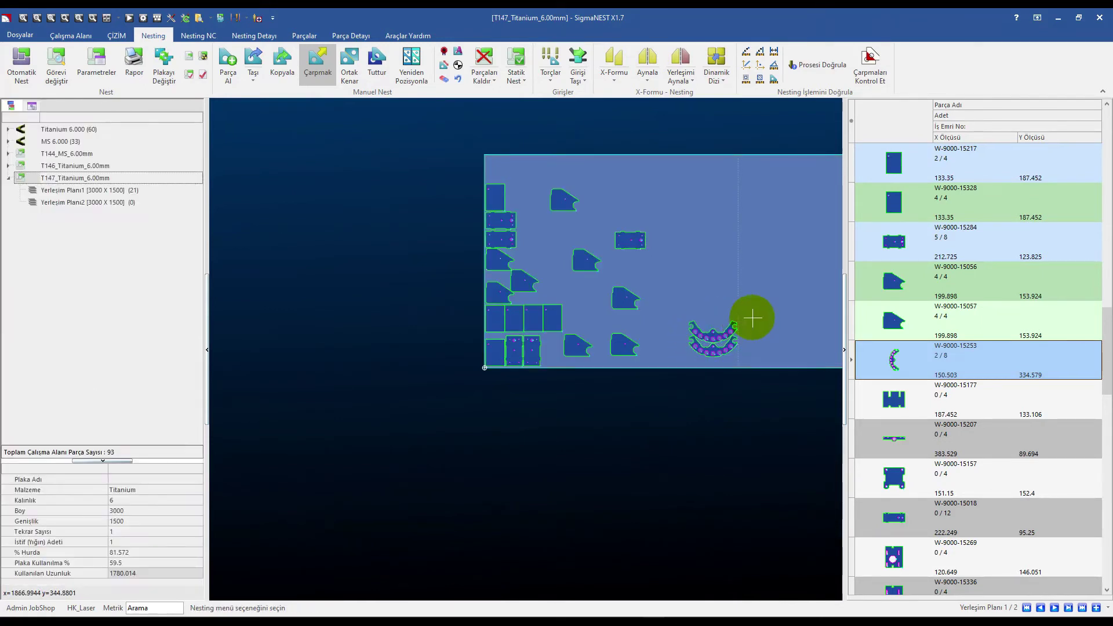
pyautogui.click(253, 58)
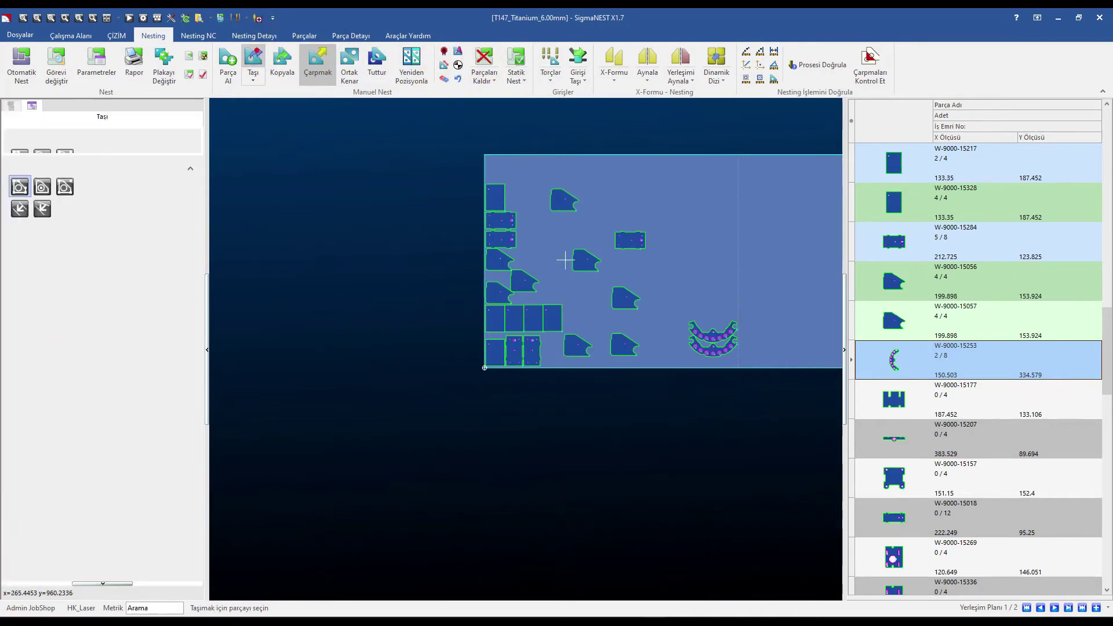
# Move crescents to bottom right, two pentagons to top-left, small rectangle below them.
pyautogui.moveTo(650, 377); pyautogui.dragTo(573, 209)
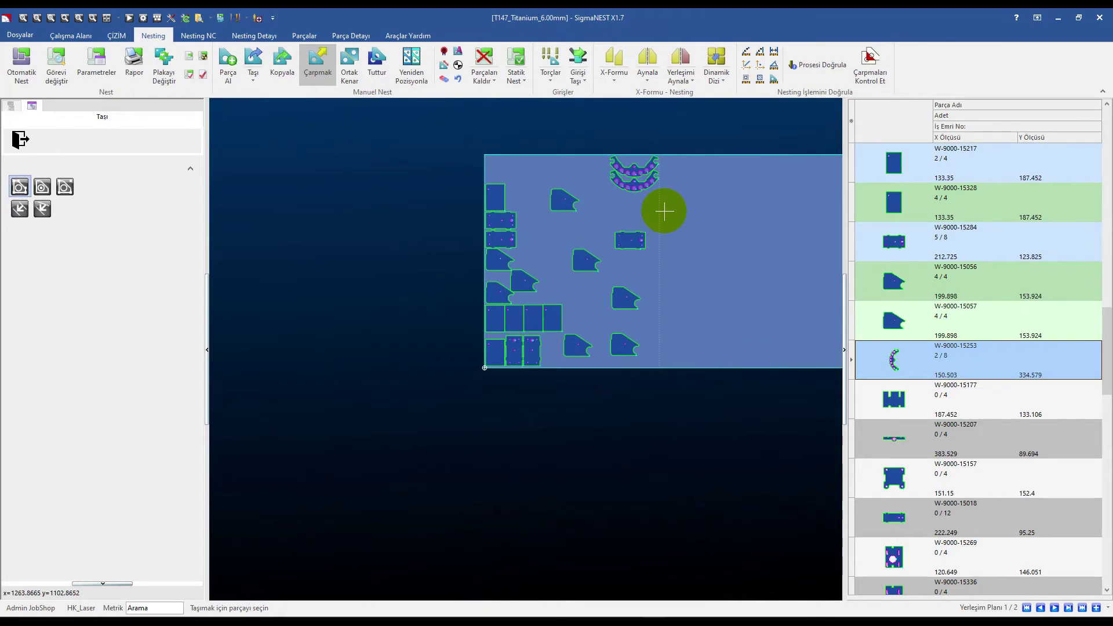
pyautogui.moveTo(609, 203); pyautogui.dragTo(642, 378)
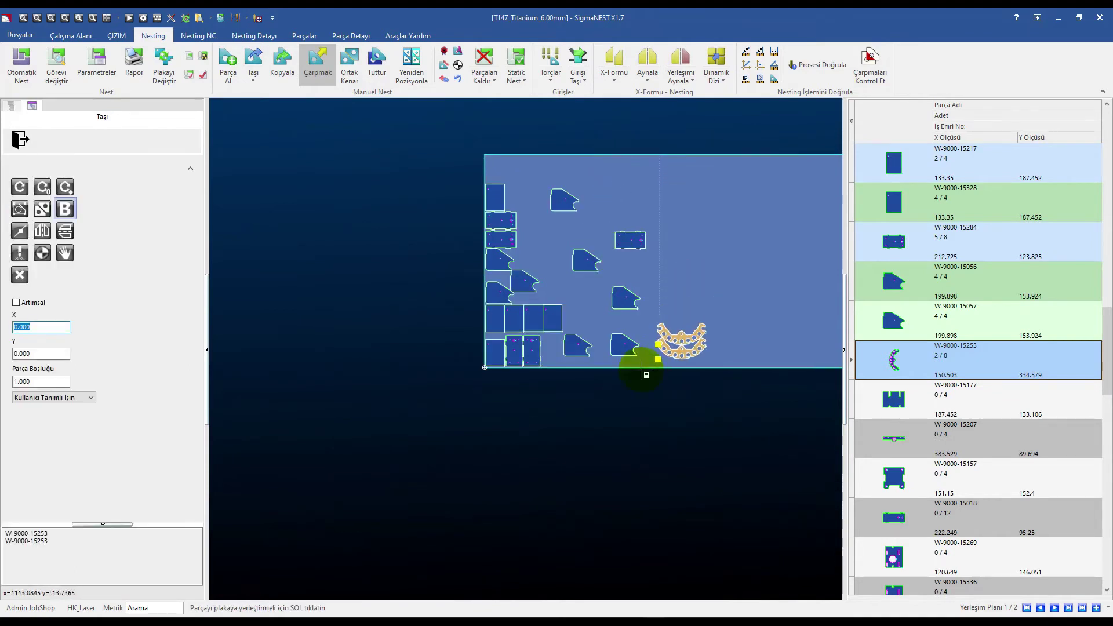
pyautogui.moveTo(564, 201); pyautogui.dragTo(479, 156)
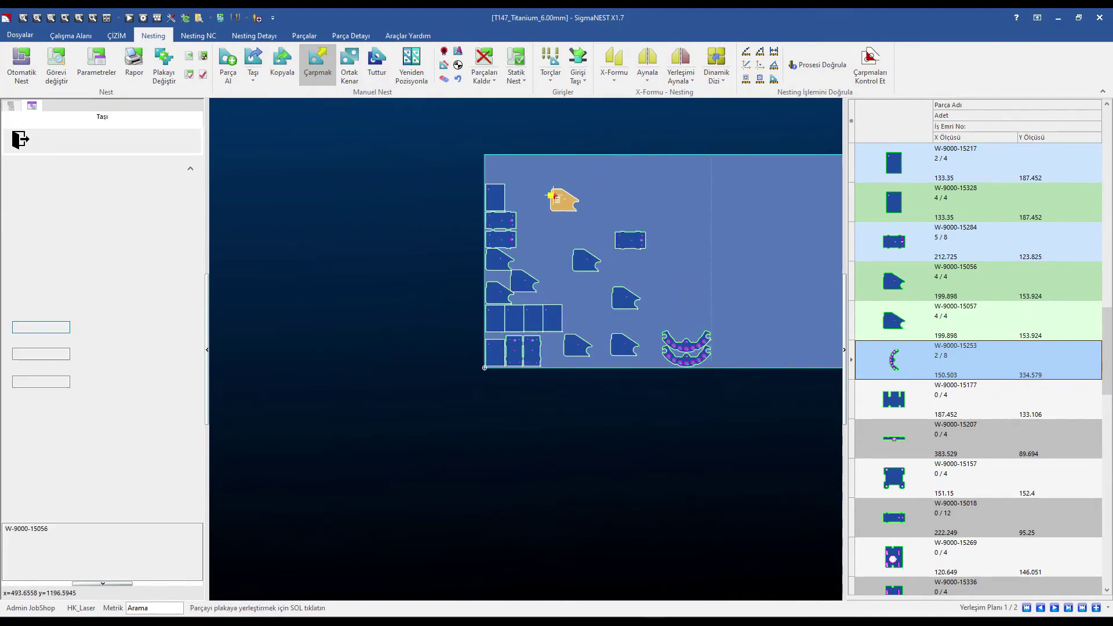
pyautogui.moveTo(593, 257); pyautogui.dragTo(531, 152)
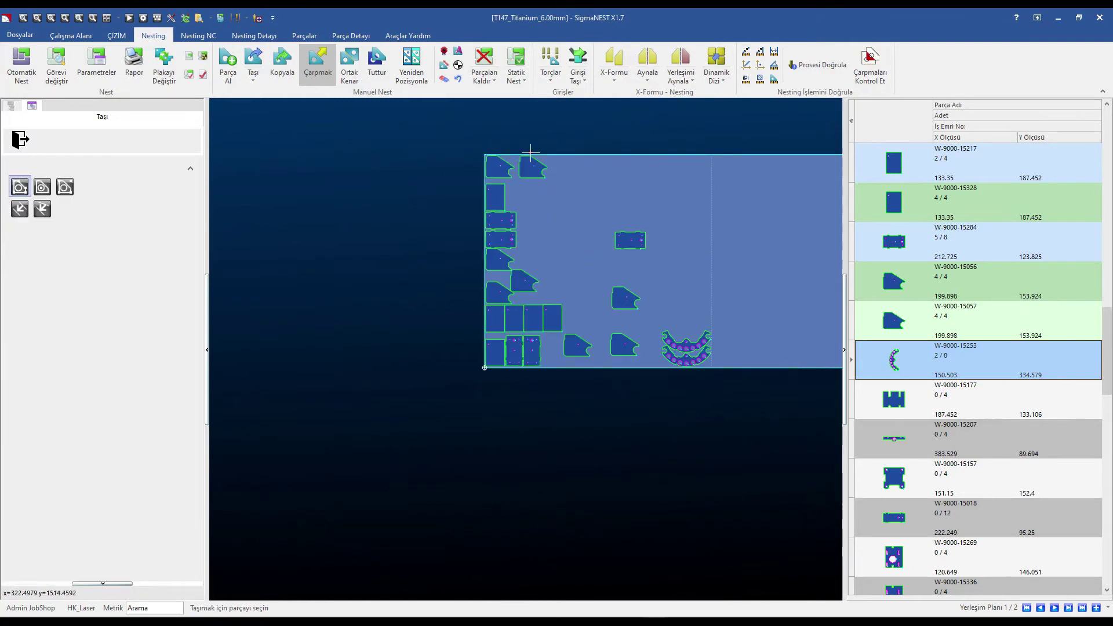
pyautogui.click(636, 239)
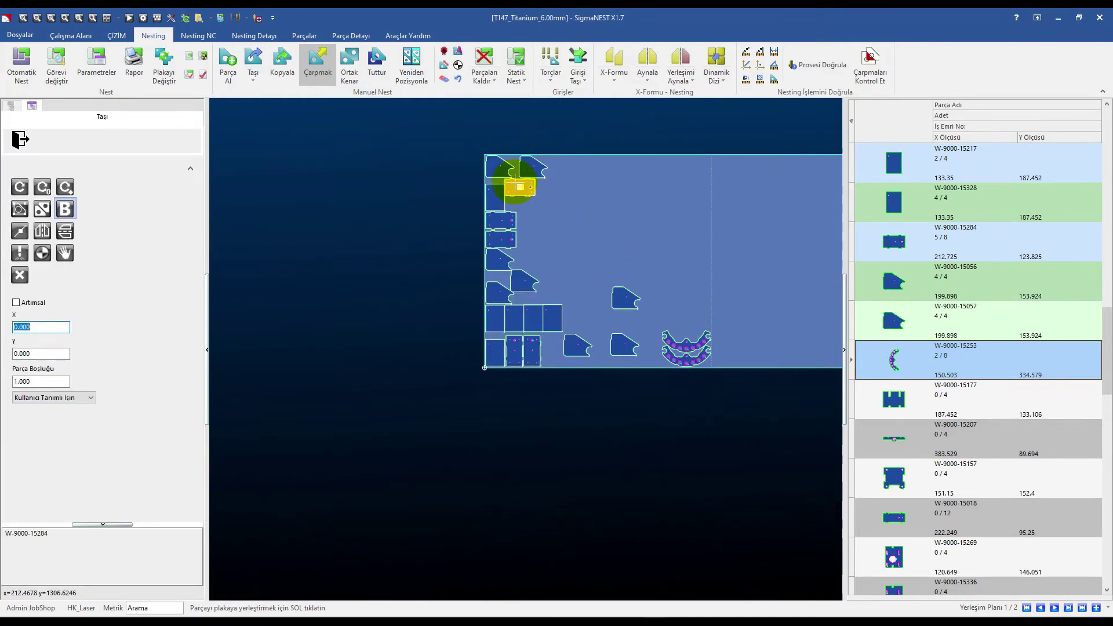
pyautogui.click(515, 182)
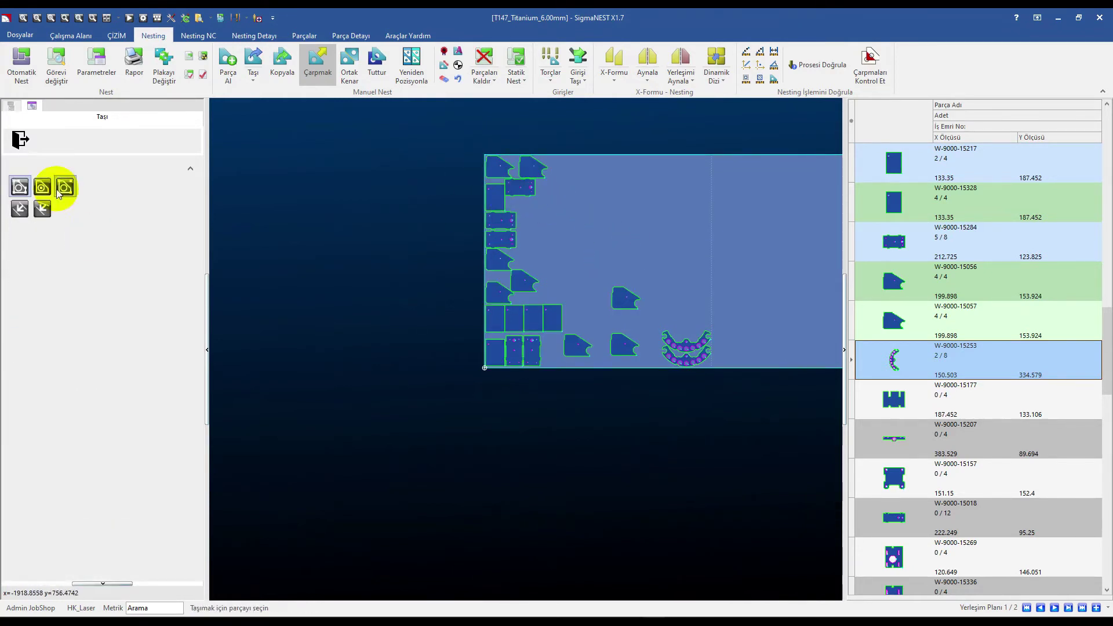
pyautogui.click(20, 140)
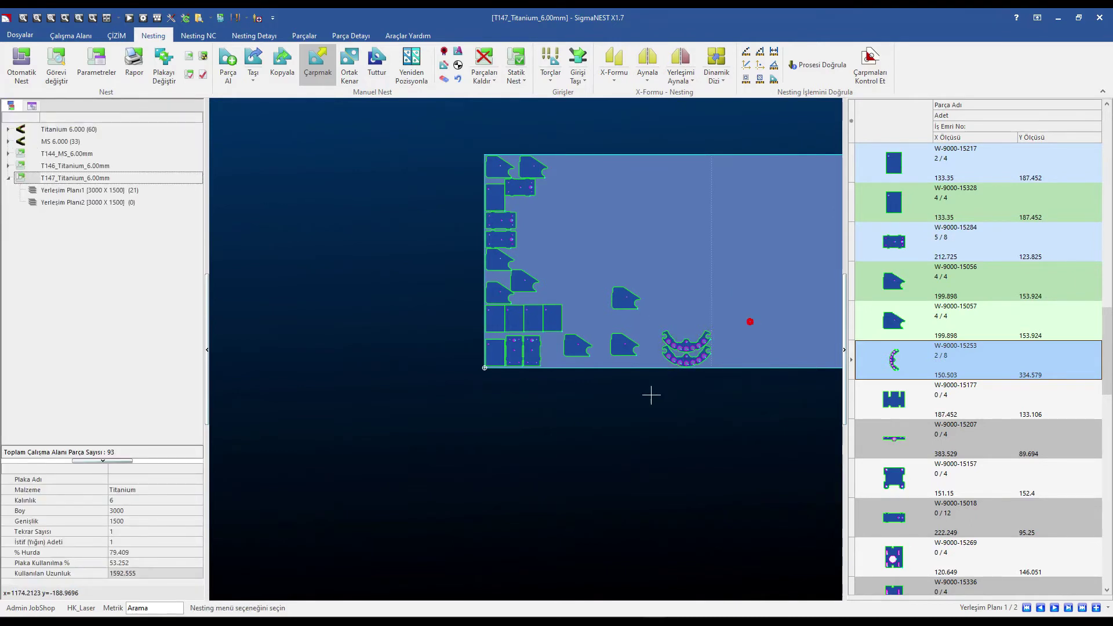
# Pick up a W-9000-15056 part with Taşı and carry it toward the sheet's left side.
pyautogui.click(631, 299)
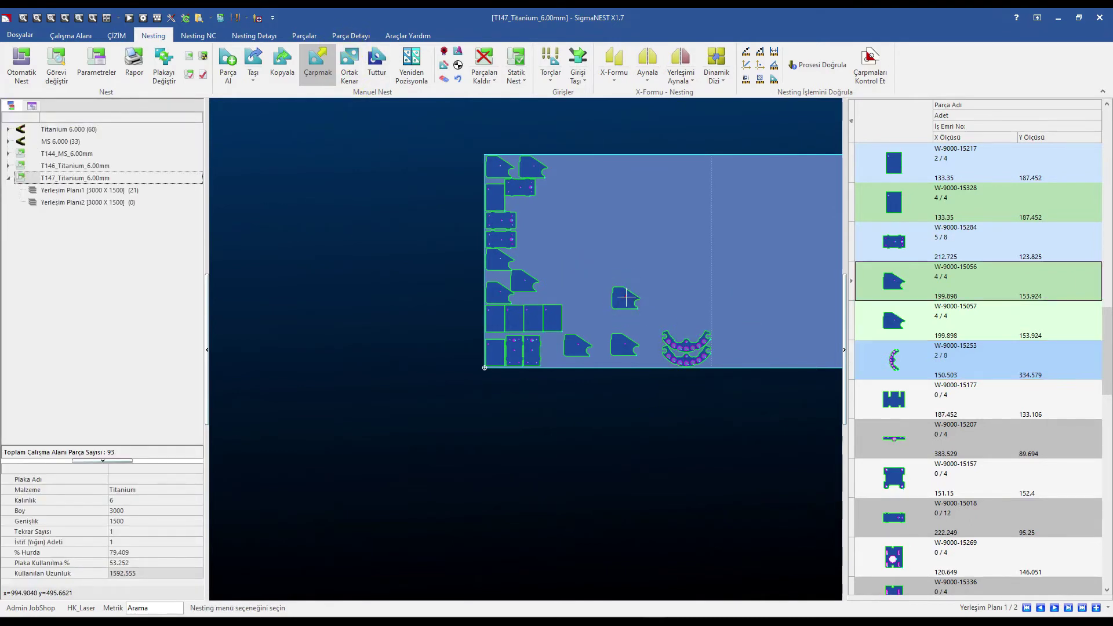
pyautogui.click(253, 58)
pyautogui.click(624, 298)
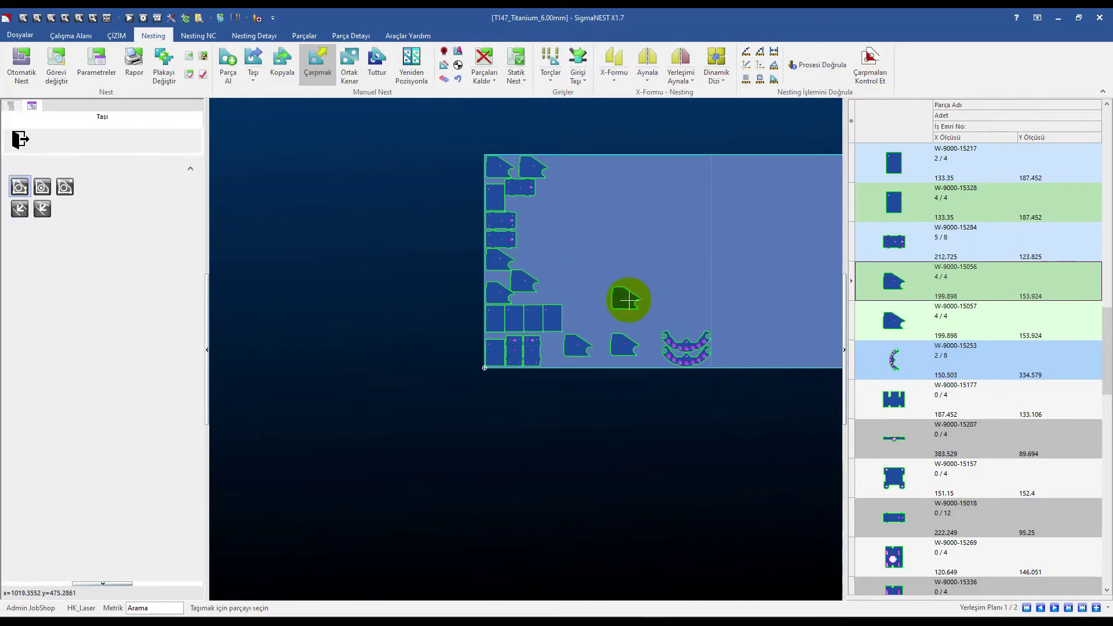
pyautogui.click(571, 247)
pyautogui.rightClick(572, 249)
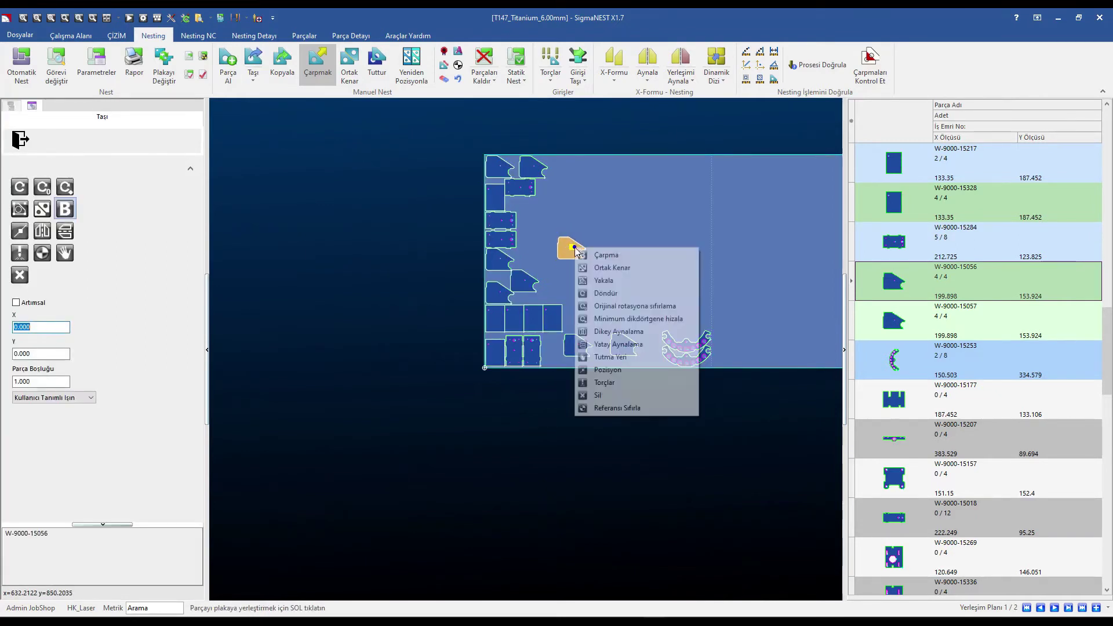
# Dismiss the mirroring errors and set the angled part in the plate's upper middle.
pyautogui.click(605, 334)
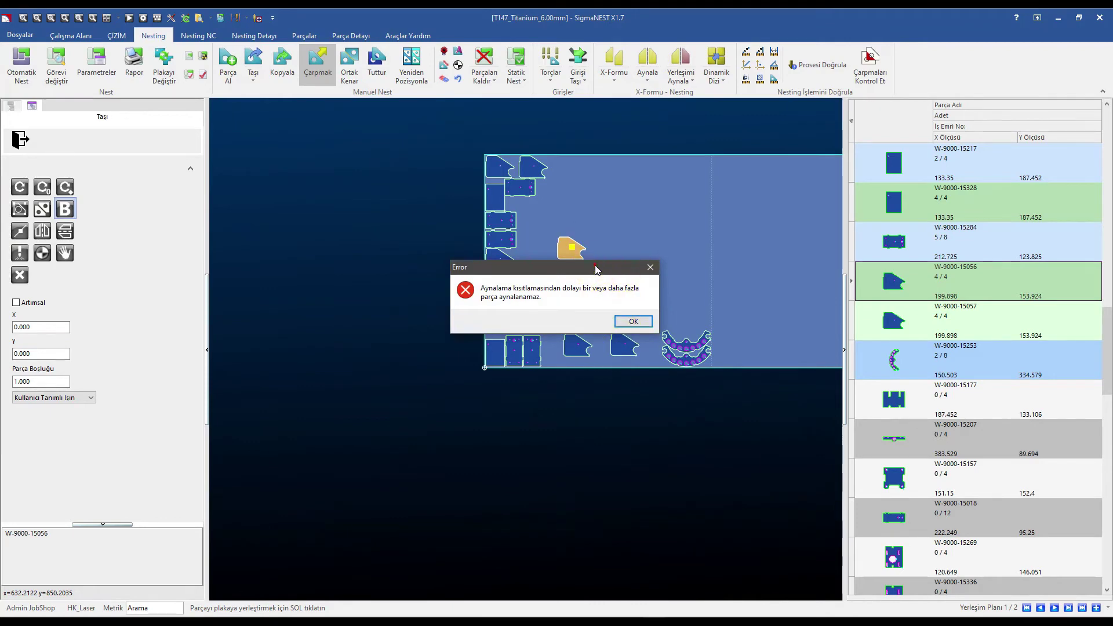
pyautogui.moveTo(595, 267); pyautogui.dragTo(487, 306)
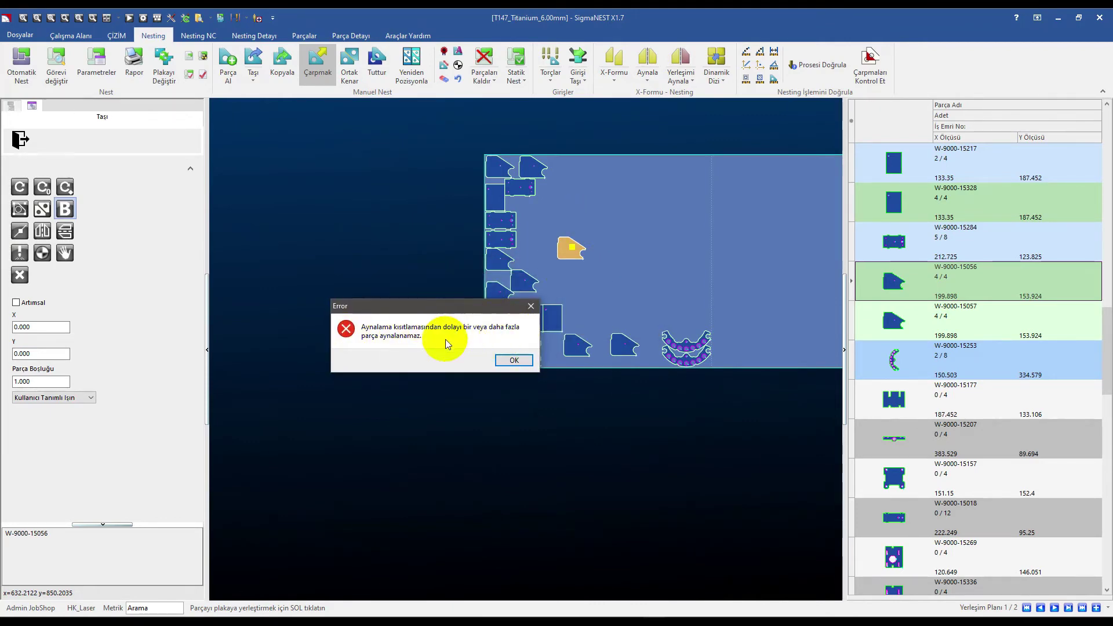
pyautogui.click(510, 361)
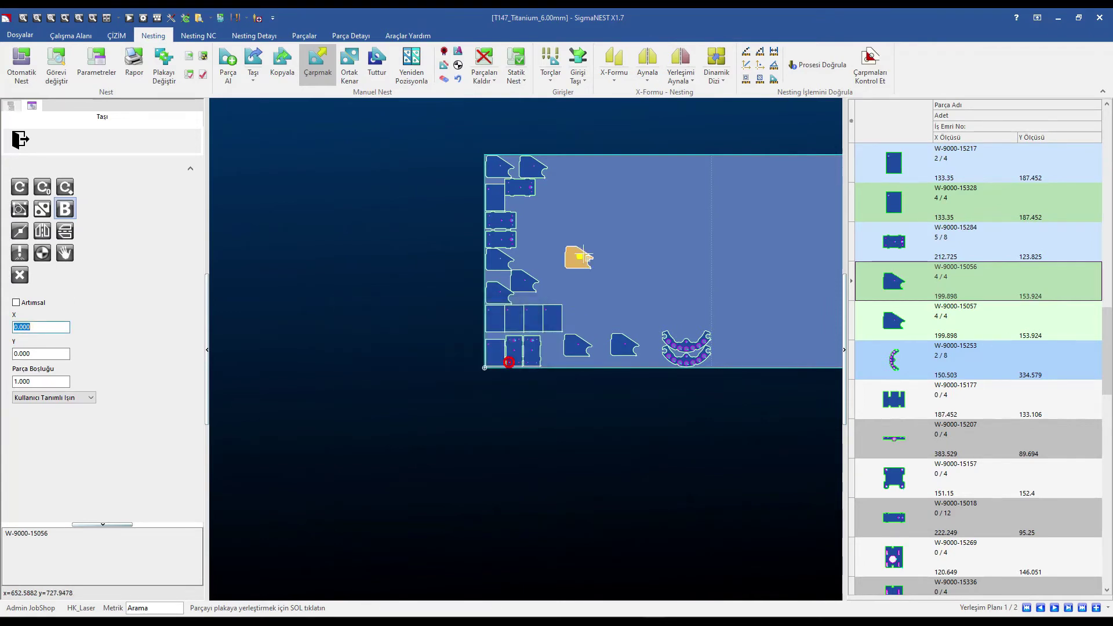
pyautogui.rightClick(571, 268)
pyautogui.click(618, 374)
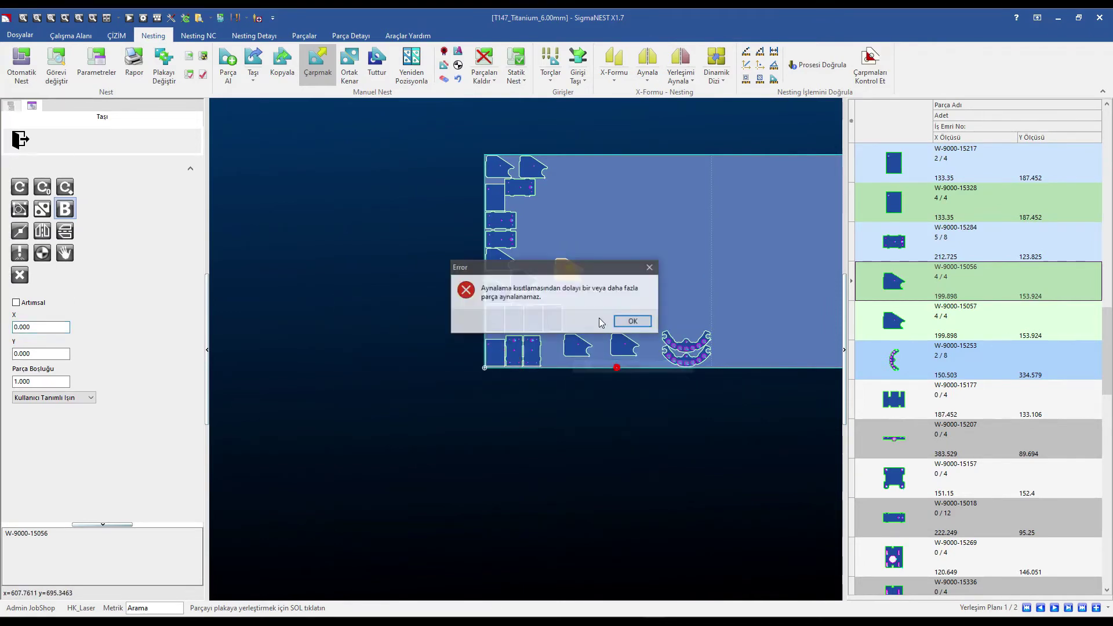
pyautogui.click(633, 321)
pyautogui.click(612, 201)
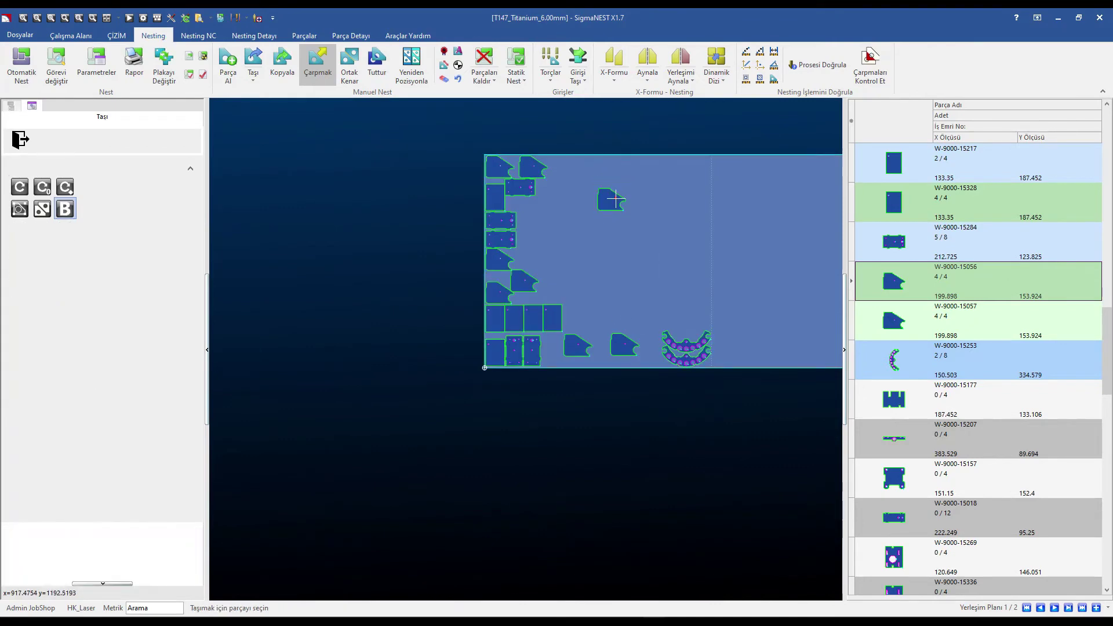
# Pick up the rectangular part and reset its reference point with Referansı Sıfırla.
pyautogui.click(552, 314)
pyautogui.rightClick(607, 273)
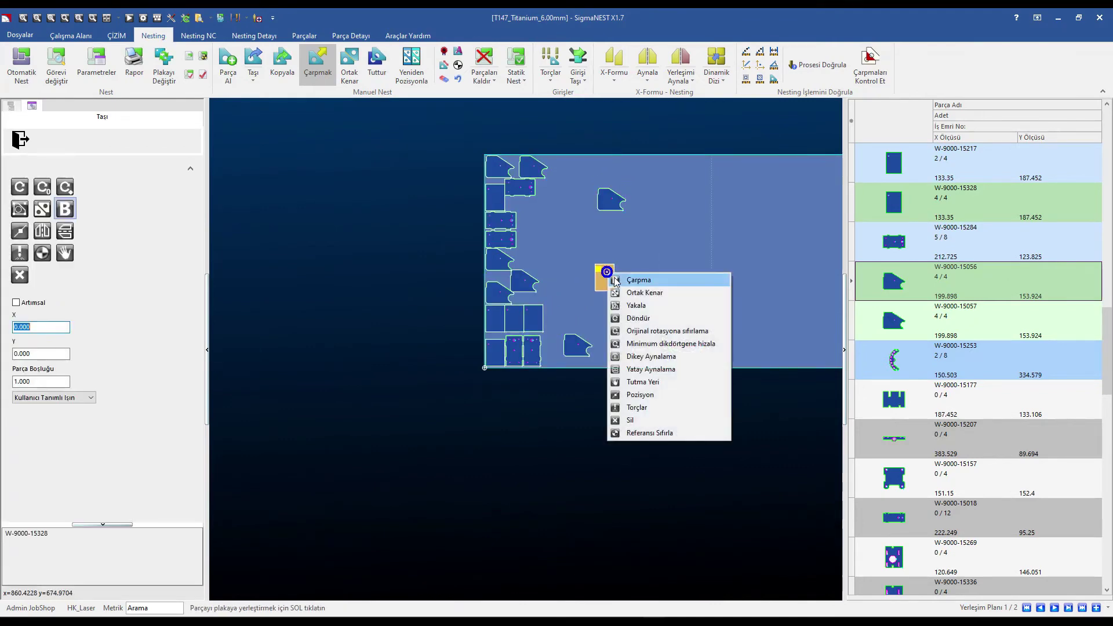
pyautogui.click(648, 355)
pyautogui.click(626, 318)
pyautogui.scroll(-2, 556, 263)
pyautogui.scroll(2, 557, 258)
pyautogui.scroll(3, 561, 264)
pyautogui.rightClick(566, 257)
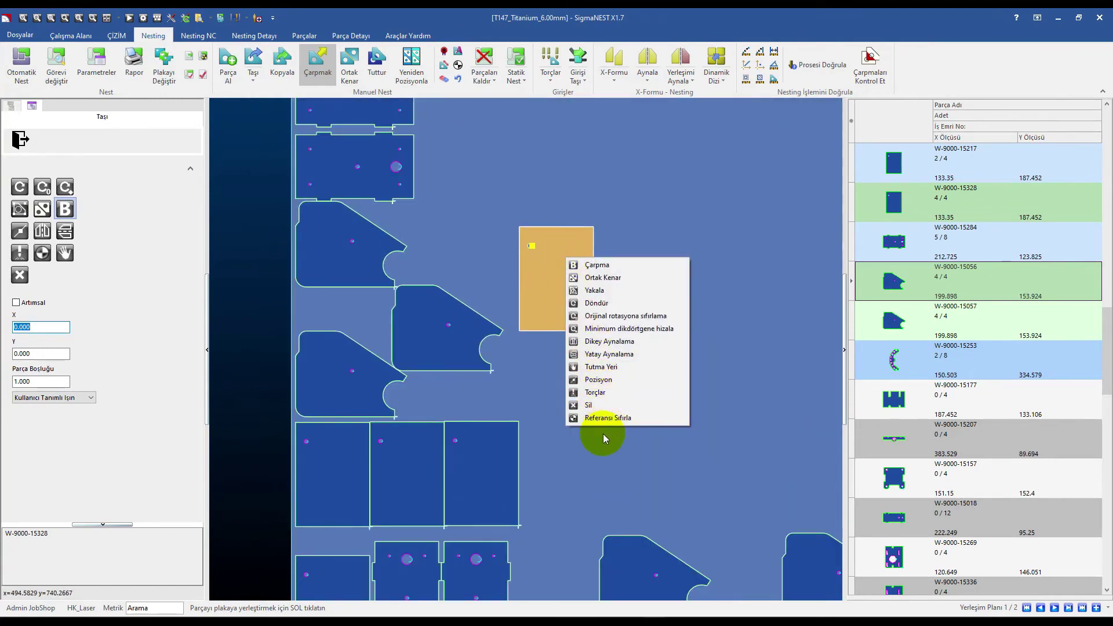
pyautogui.click(597, 417)
# Place the rectangular part in the open area beside the left-hand parts.
pyautogui.click(588, 306)
pyautogui.moveTo(629, 322)
pyautogui.mouseDown()
pyautogui.moveTo(670, 298)
pyautogui.moveTo(584, 252)
pyautogui.mouseUp()
pyautogui.scroll(-3, 398, 228)
pyautogui.scroll(-2, 330, 250)
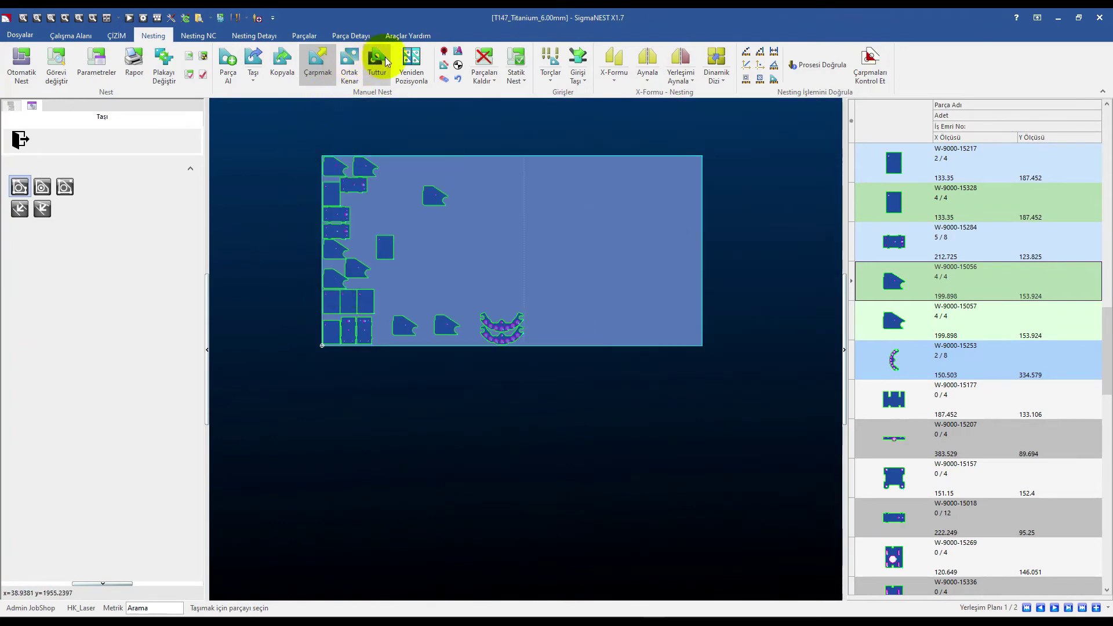
pyautogui.click(377, 65)
# Set the Tuttur approach distance (Yaklaşma Mesafesi) to 5.
pyautogui.click(868, 372)
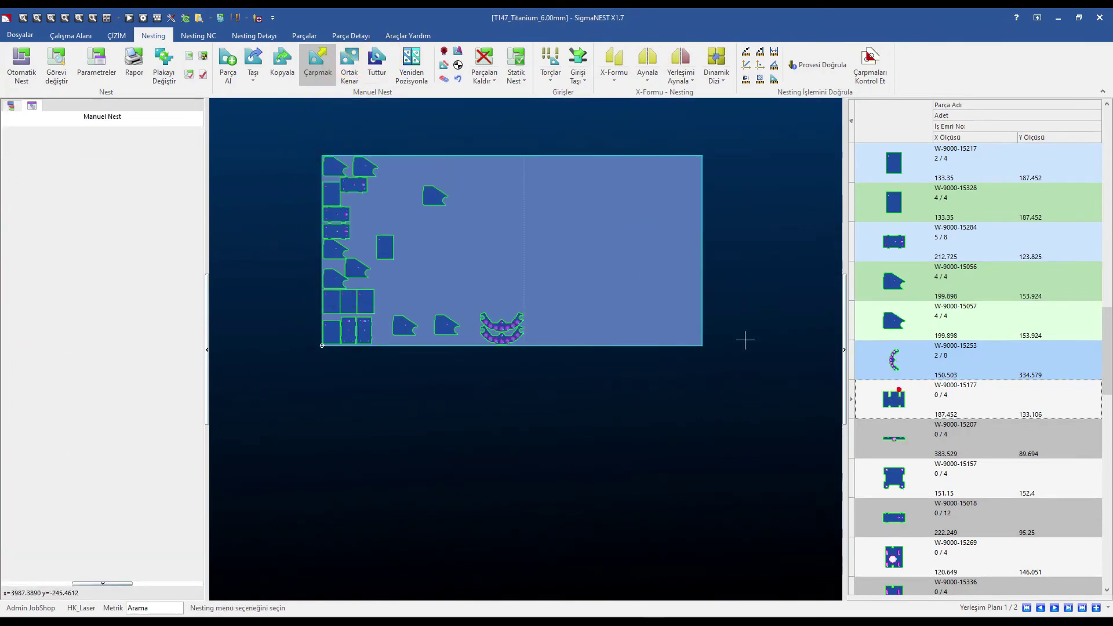
pyautogui.click(377, 58)
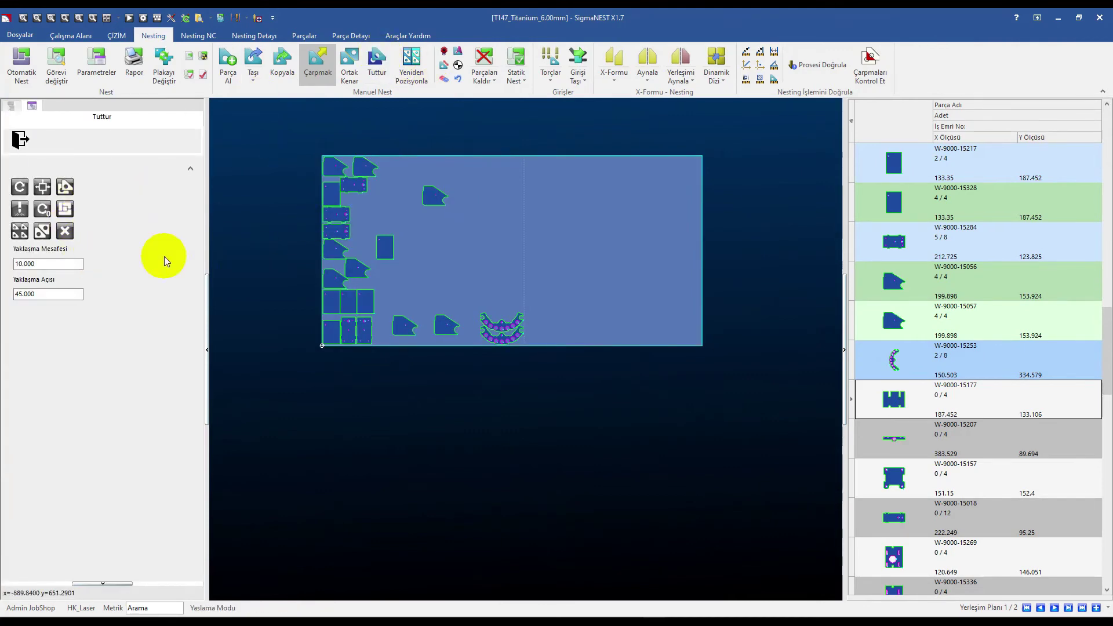
pyautogui.click(40, 265)
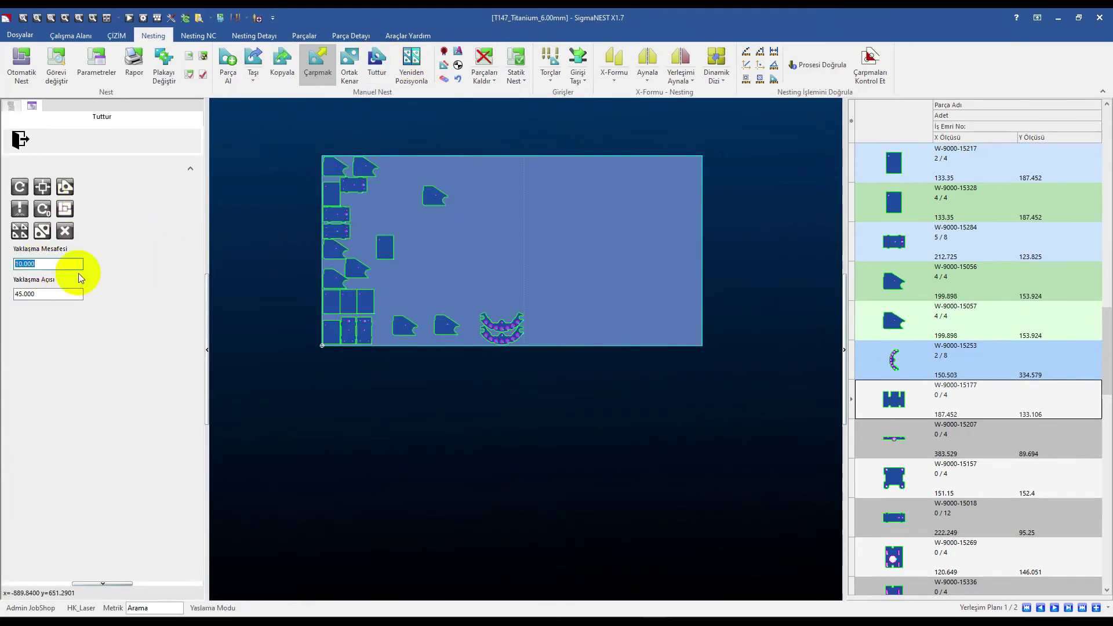
pyautogui.write('5')
pyautogui.click(49, 294)
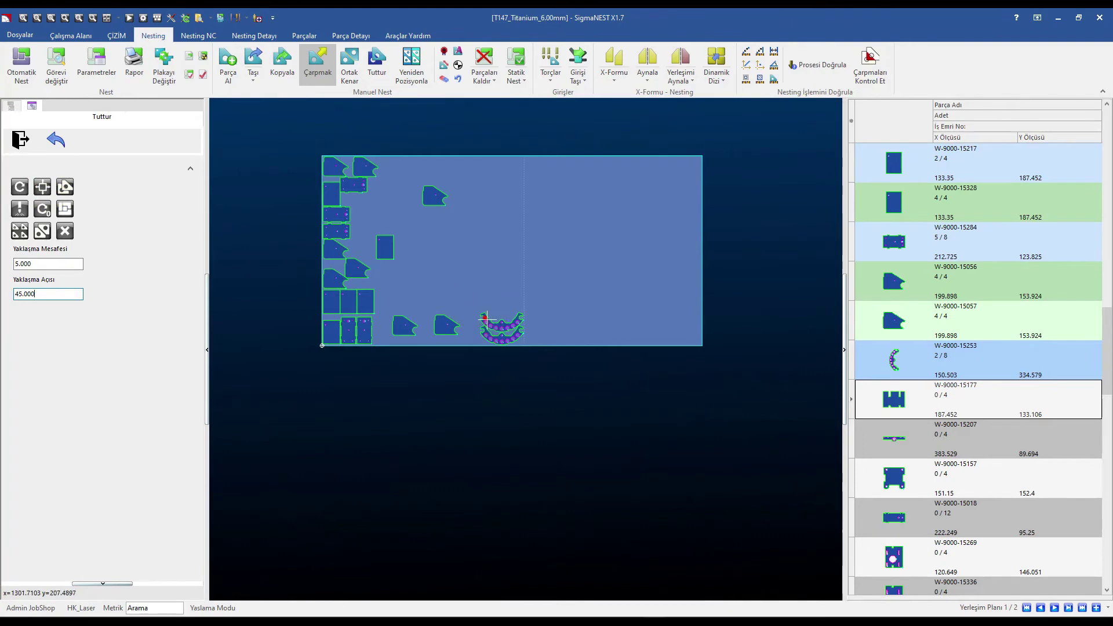
# Bump the angled part left, down and up against the left-hand parts near the top.
pyautogui.rightClick(490, 245)
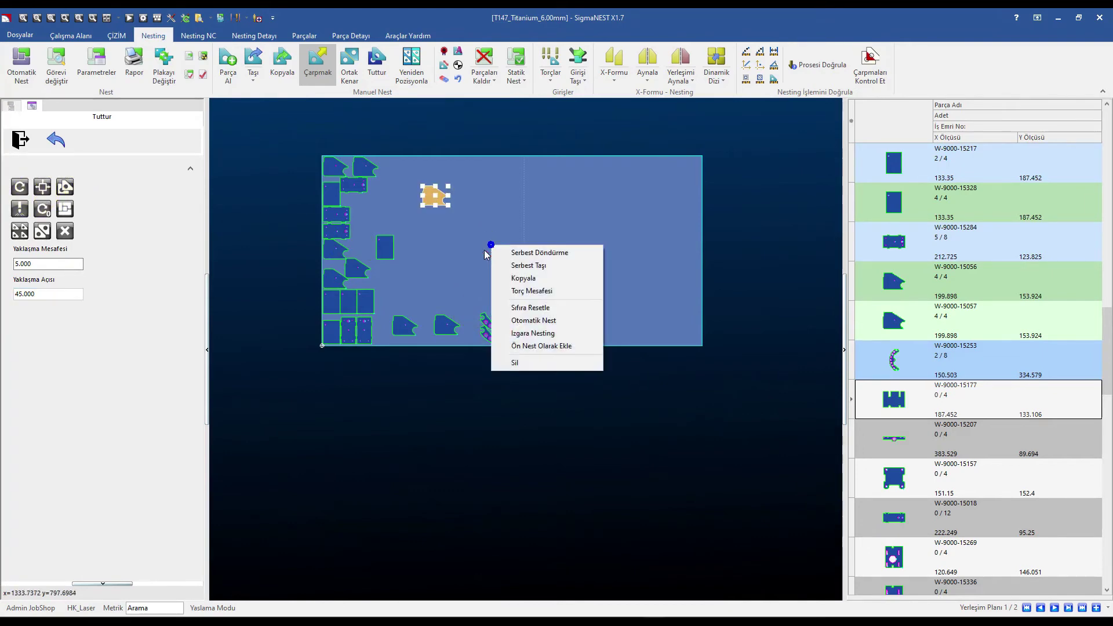
pyautogui.click(667, 212)
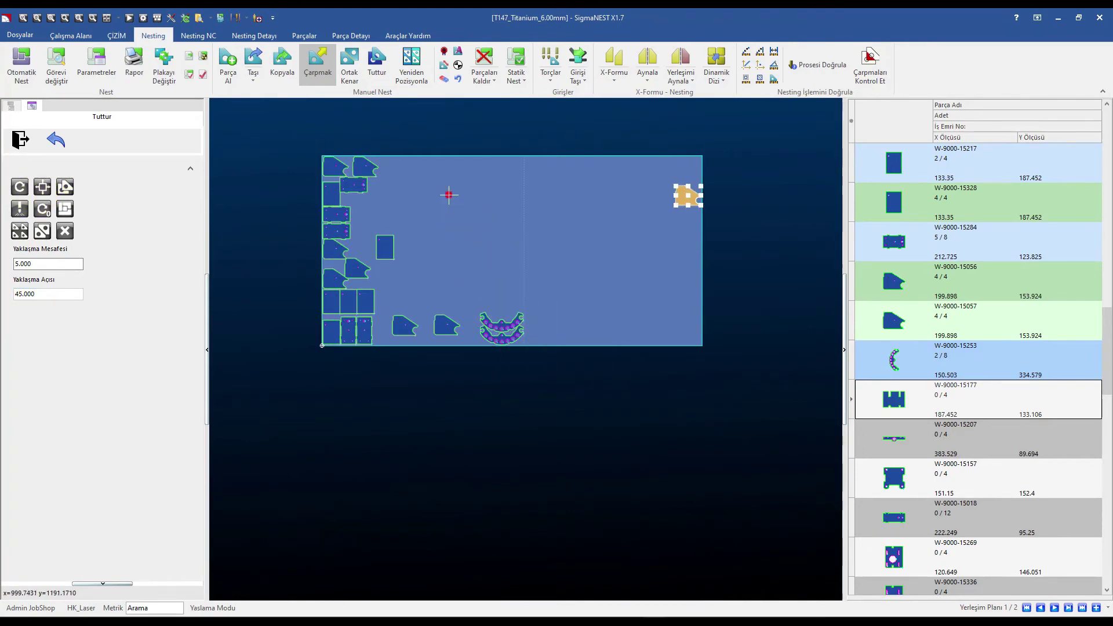
pyautogui.click(672, 192)
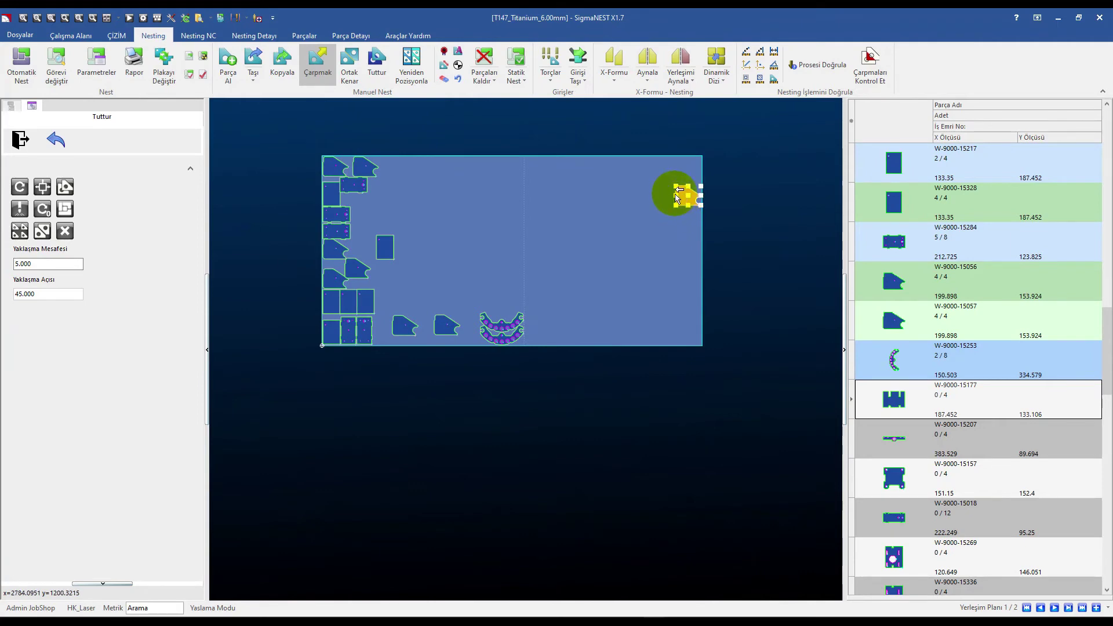
pyautogui.click(384, 193)
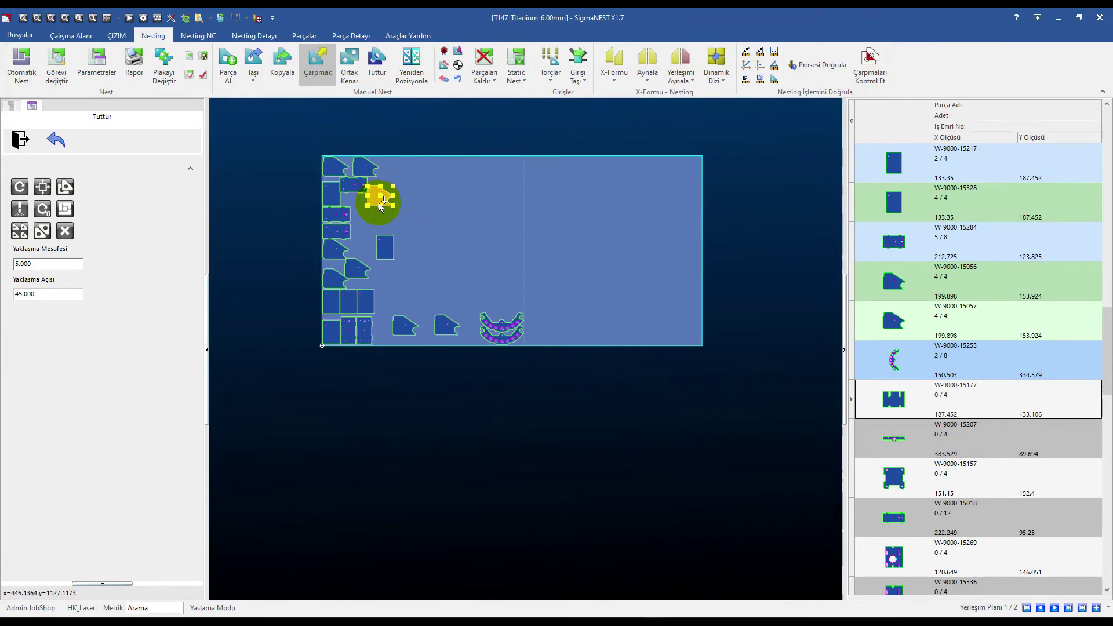
pyautogui.click(381, 207)
pyautogui.click(367, 228)
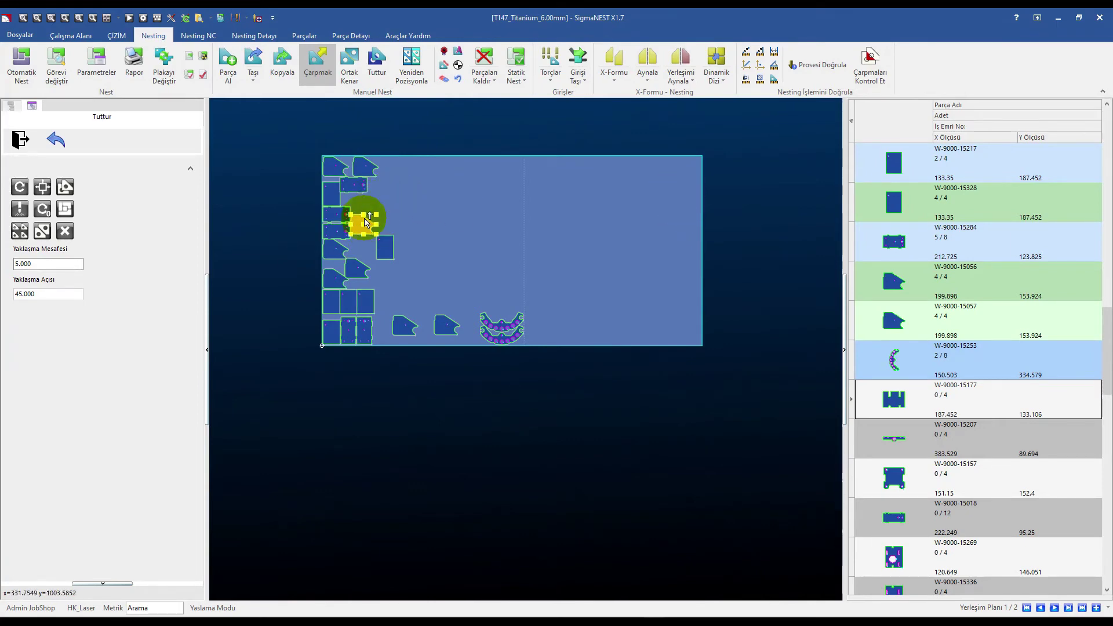
pyautogui.click(397, 194)
pyautogui.scroll(2, 392, 198)
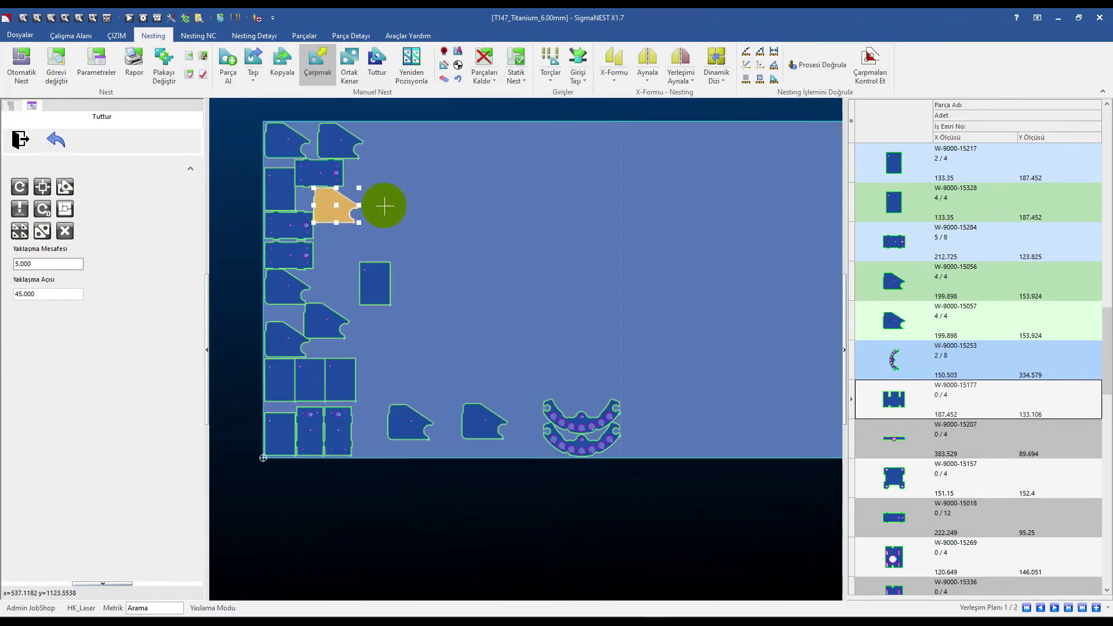
pyautogui.click(20, 139)
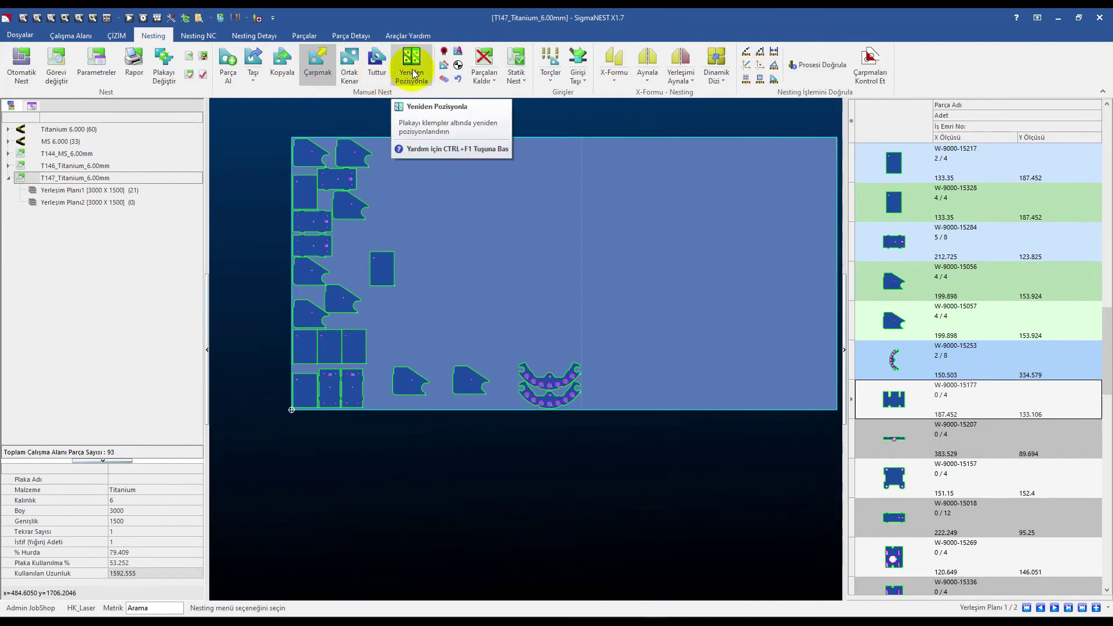
pyautogui.scroll(-2, 264, 213)
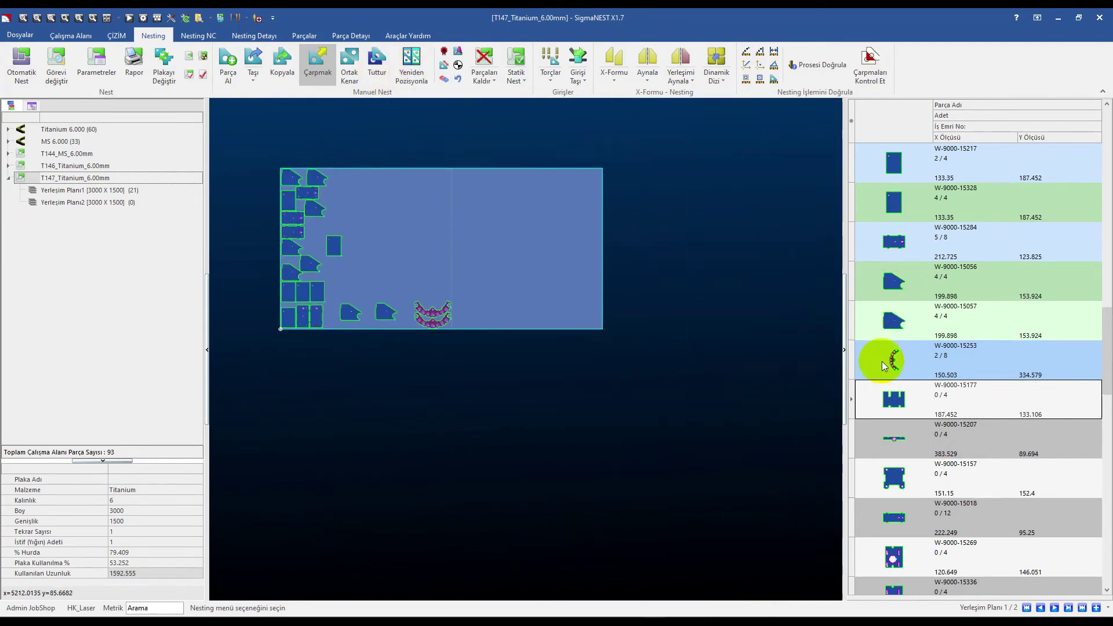
# Auto-nest all four W-9000-15177 parts with Parçaya Otomatik Nest.
pyautogui.rightClick(902, 399)
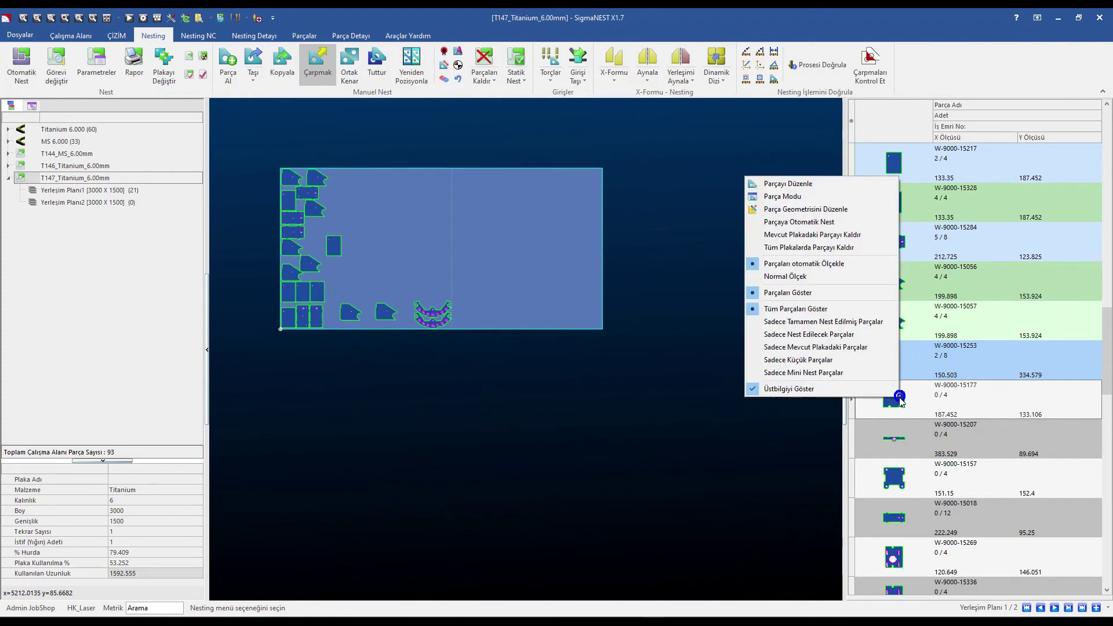
pyautogui.click(815, 223)
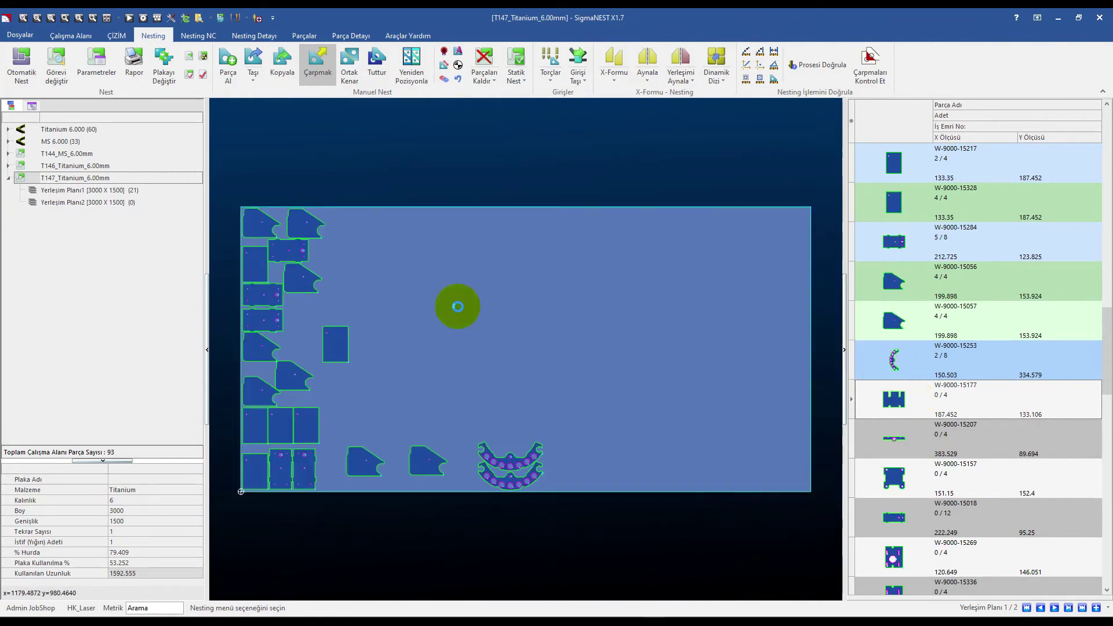
pyautogui.click(416, 320)
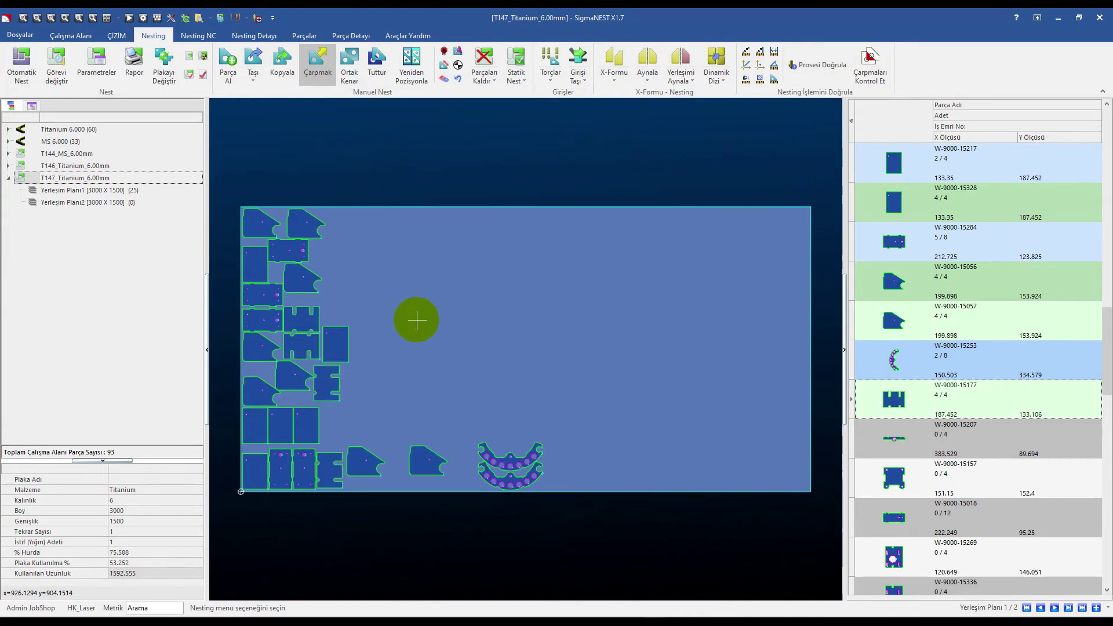
# Auto-nest the remaining W-9000-15253 arc parts onto the plate.
pyautogui.click(922, 367)
pyautogui.rightClick(920, 366)
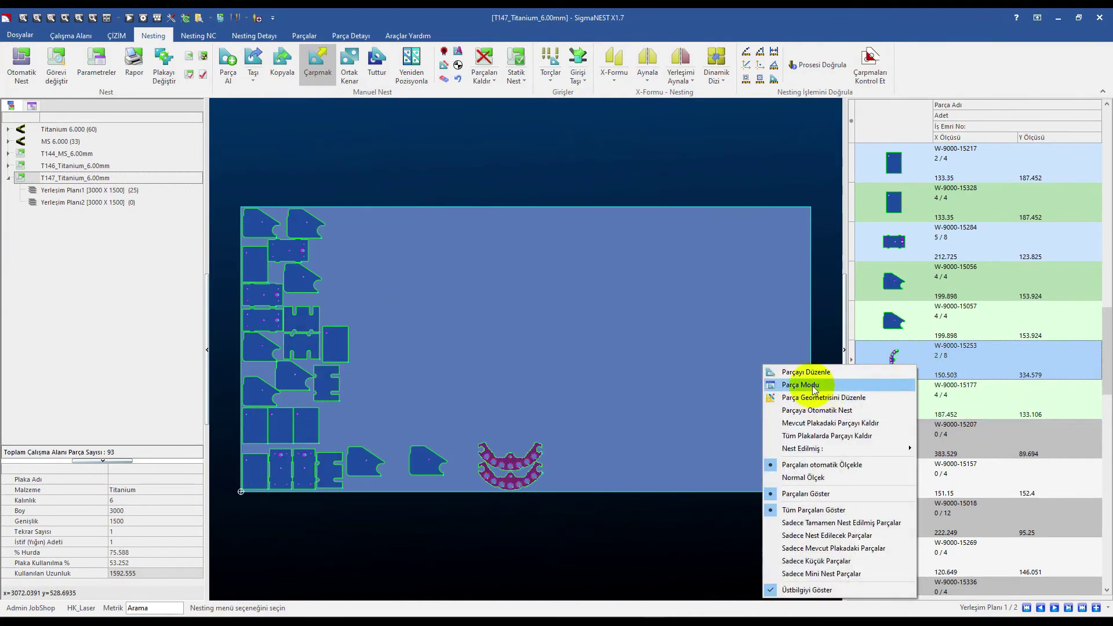
pyautogui.click(818, 410)
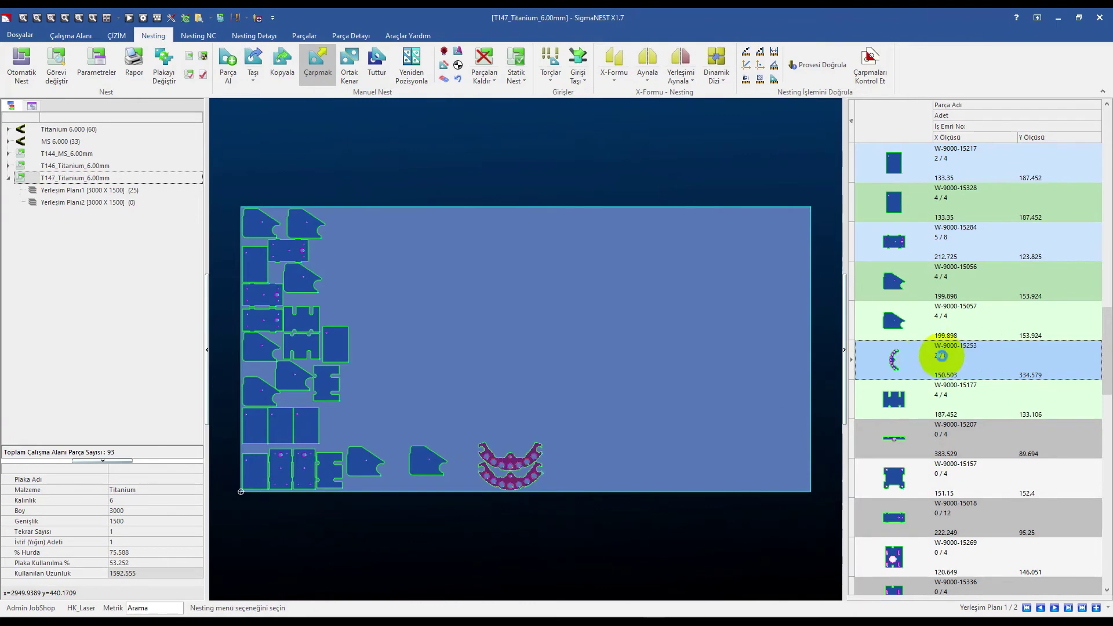
pyautogui.click(427, 222)
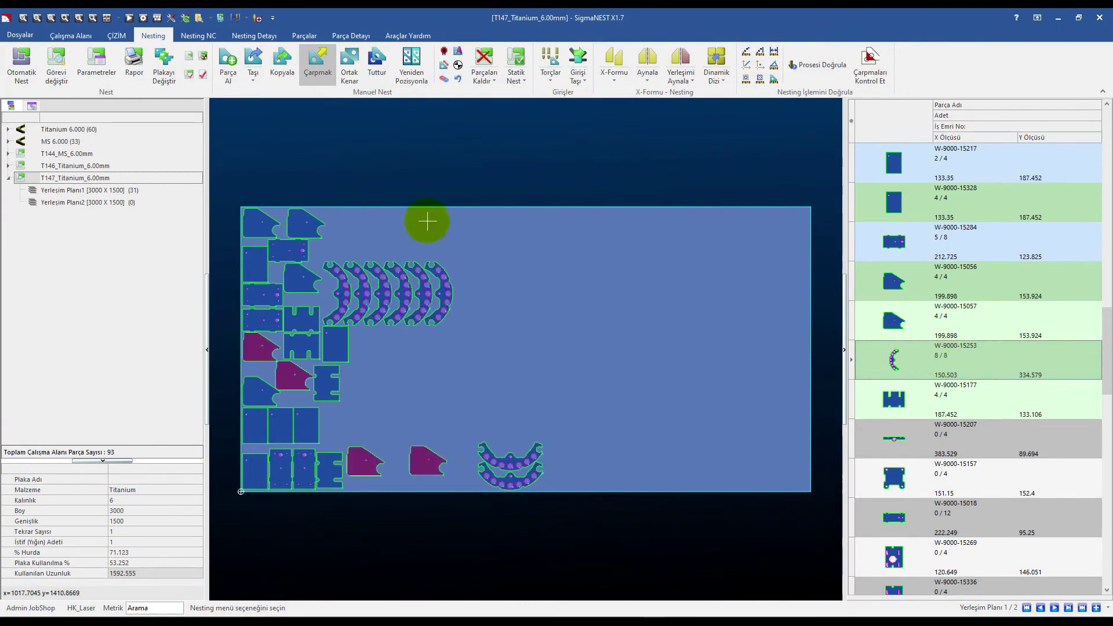
pyautogui.scroll(-2, 318, 246)
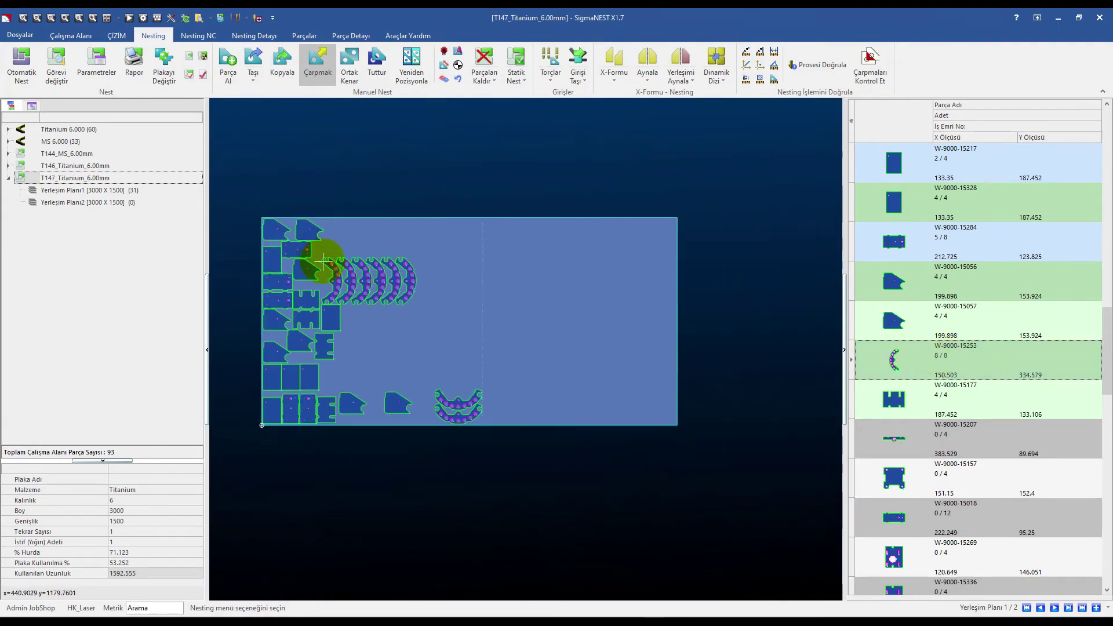
pyautogui.click(445, 80)
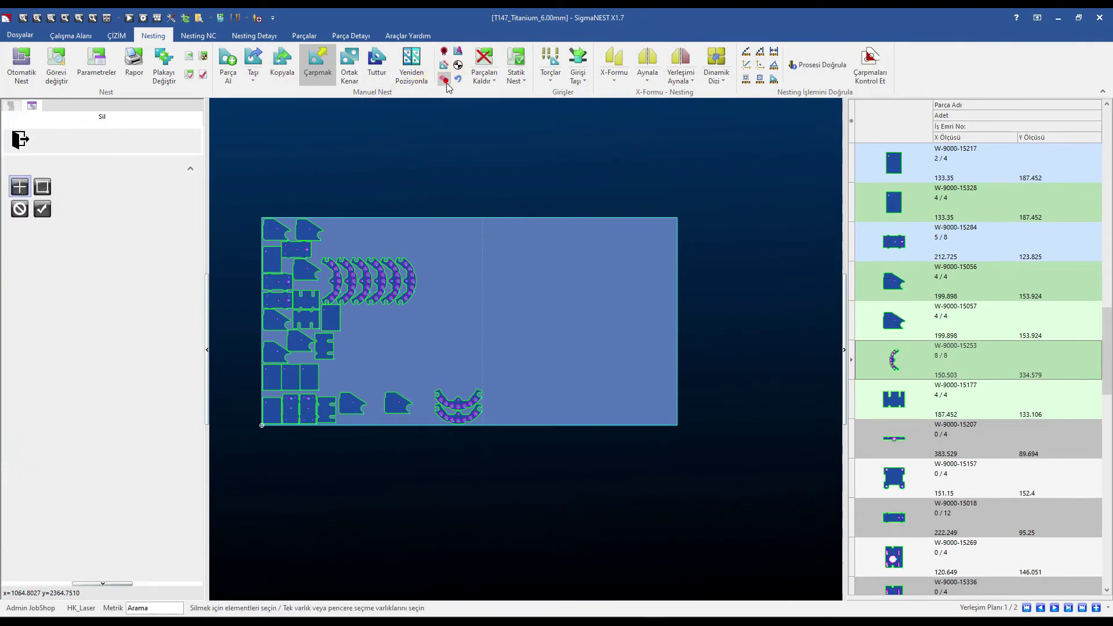
# Delete every part from the plate with Sil, using a window selection.
pyautogui.scroll(2, 422, 202)
pyautogui.click(400, 307)
pyautogui.click(353, 317)
pyautogui.click(261, 249)
pyautogui.rightClick(458, 172)
pyautogui.scroll(-2, 459, 173)
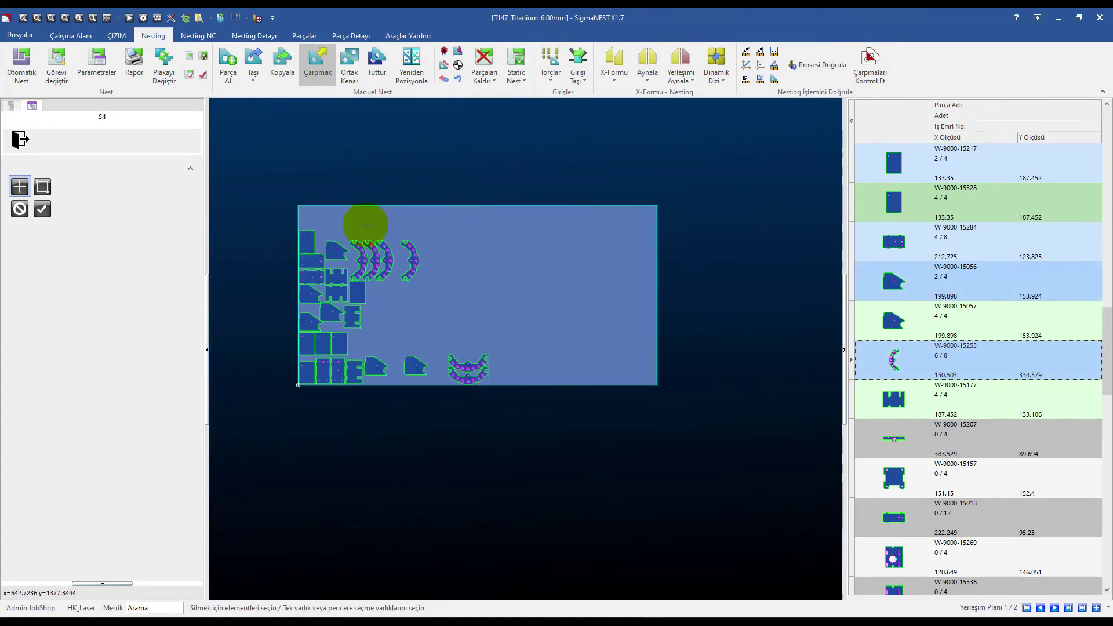
pyautogui.moveTo(249, 168); pyautogui.dragTo(534, 447)
pyautogui.rightClick(534, 447)
pyautogui.click(345, 153)
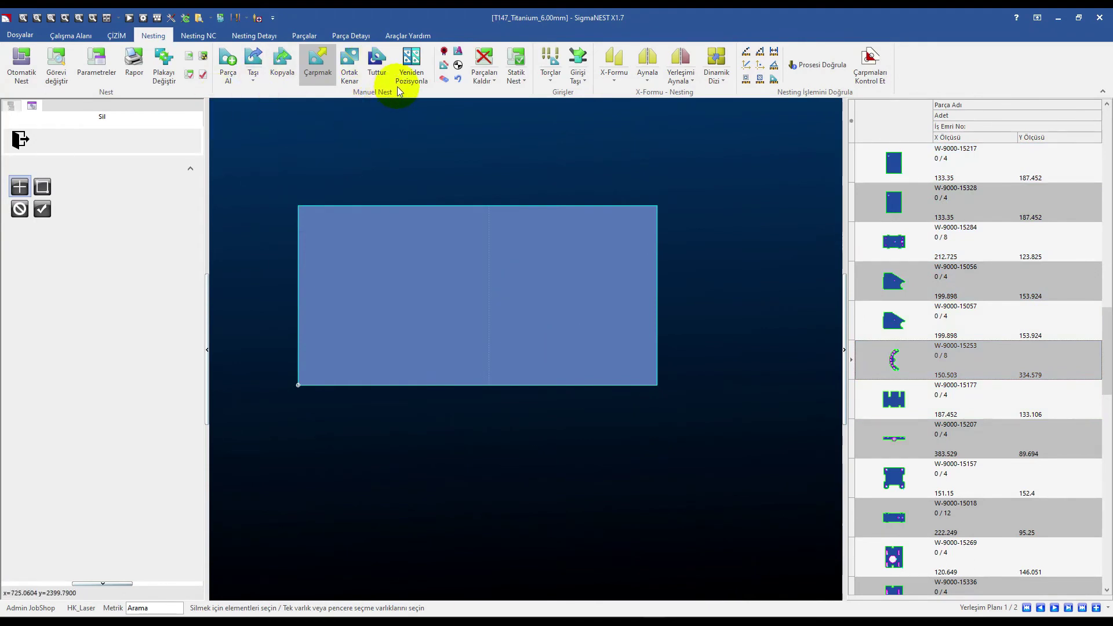
# Place four W-9000-15217 parts up the plate's bottom-left edge.
pyautogui.click(882, 161)
pyautogui.click(300, 373)
pyautogui.click(284, 361)
pyautogui.click(289, 321)
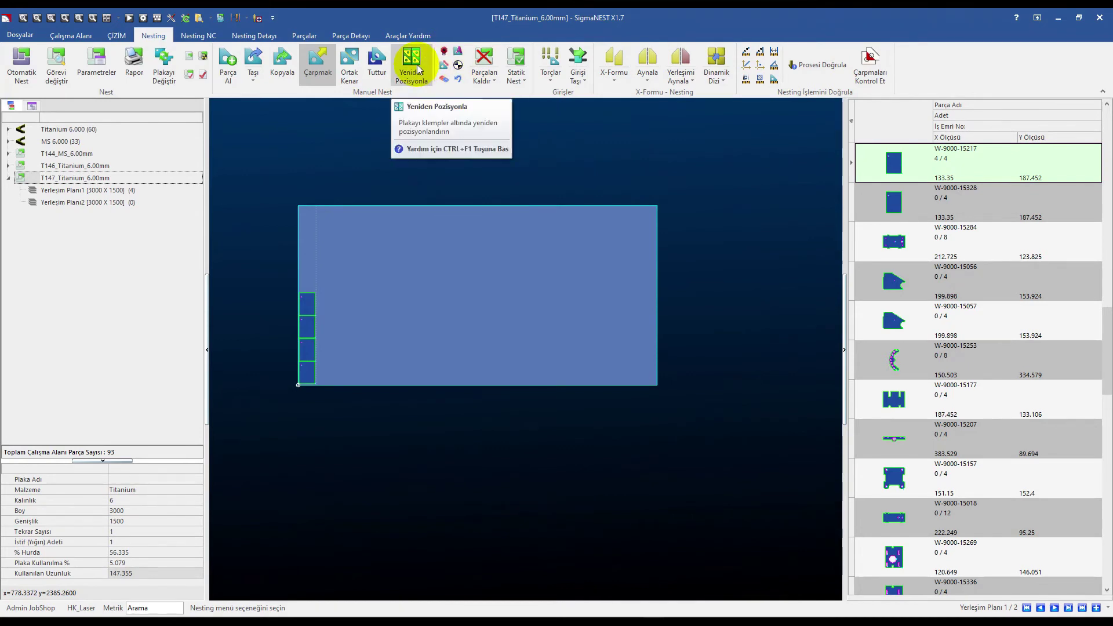
pyautogui.click(444, 52)
# Assign Kalite cut quality 4 İyi to the four W-9000-15217 parts.
pyautogui.scroll(2, 255, 255)
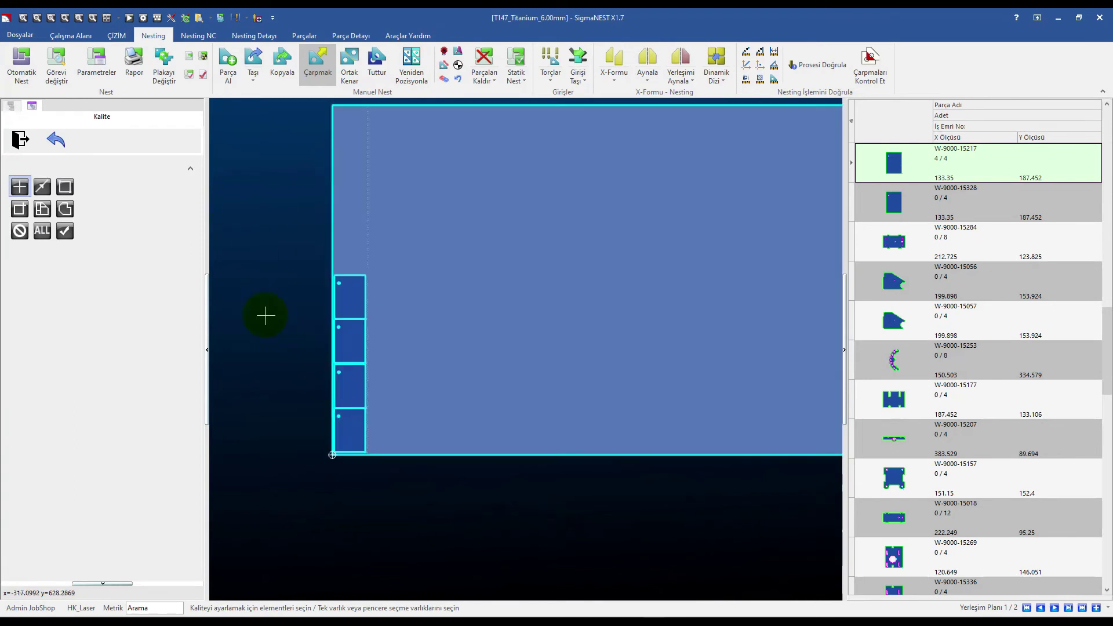
pyautogui.scroll(2, 313, 295)
pyautogui.scroll(2, 371, 261)
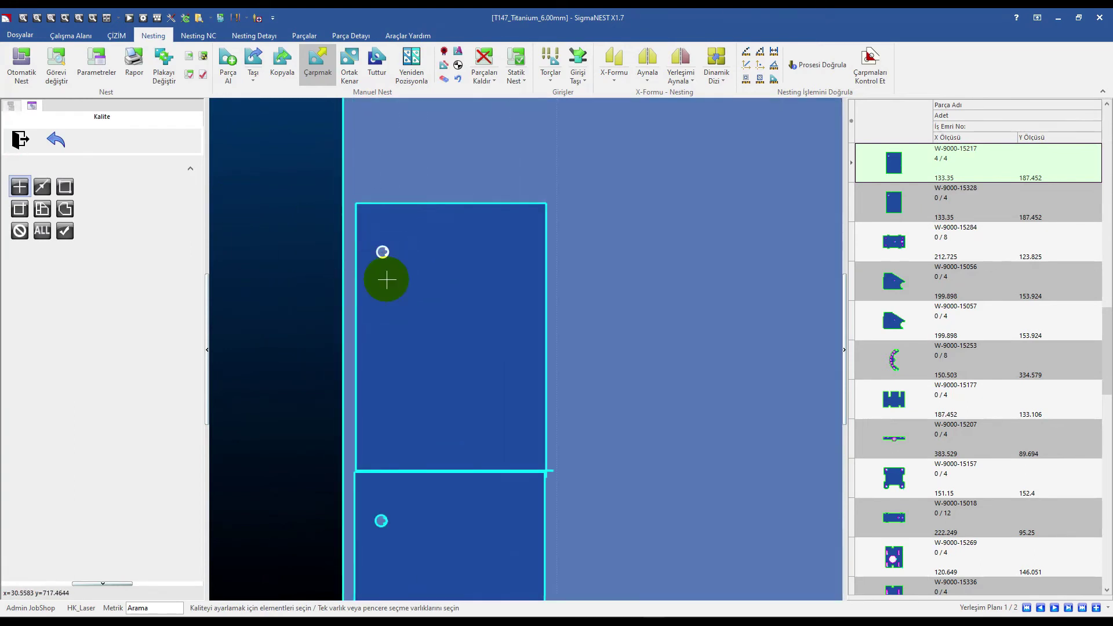
pyautogui.scroll(-1, 385, 278)
pyautogui.scroll(-1, 410, 348)
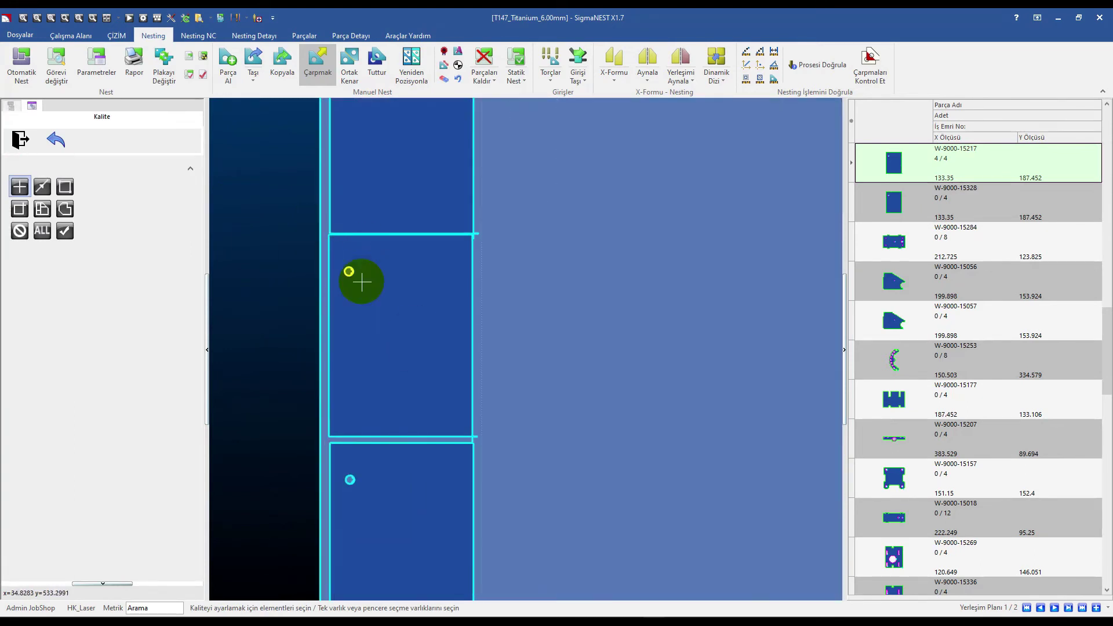
pyautogui.scroll(-3, 358, 261)
pyautogui.click(366, 440)
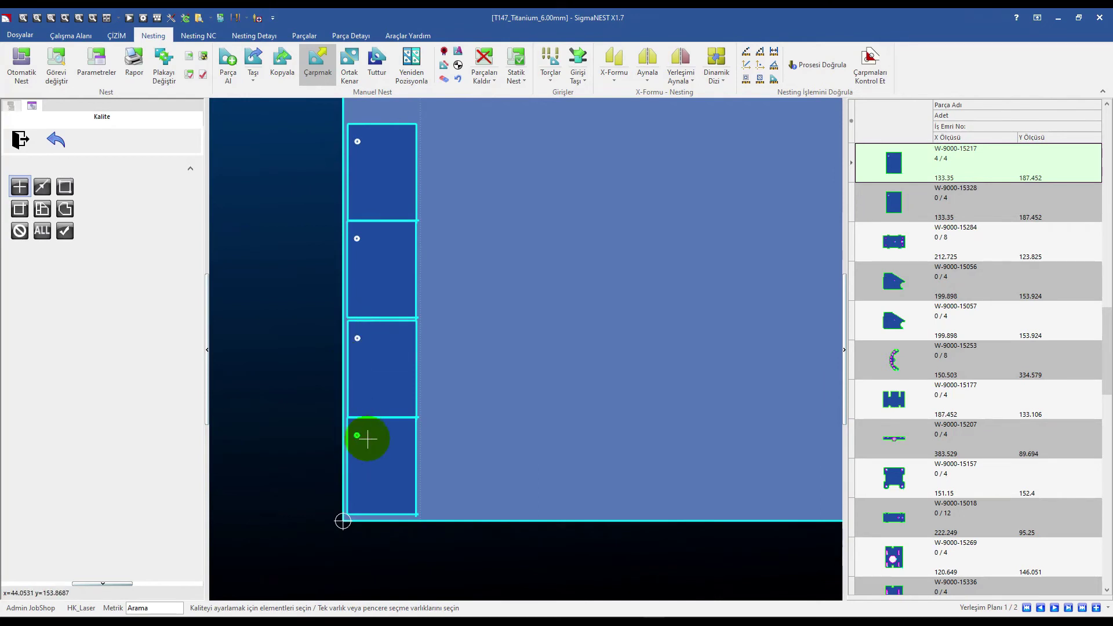
pyautogui.click(389, 459)
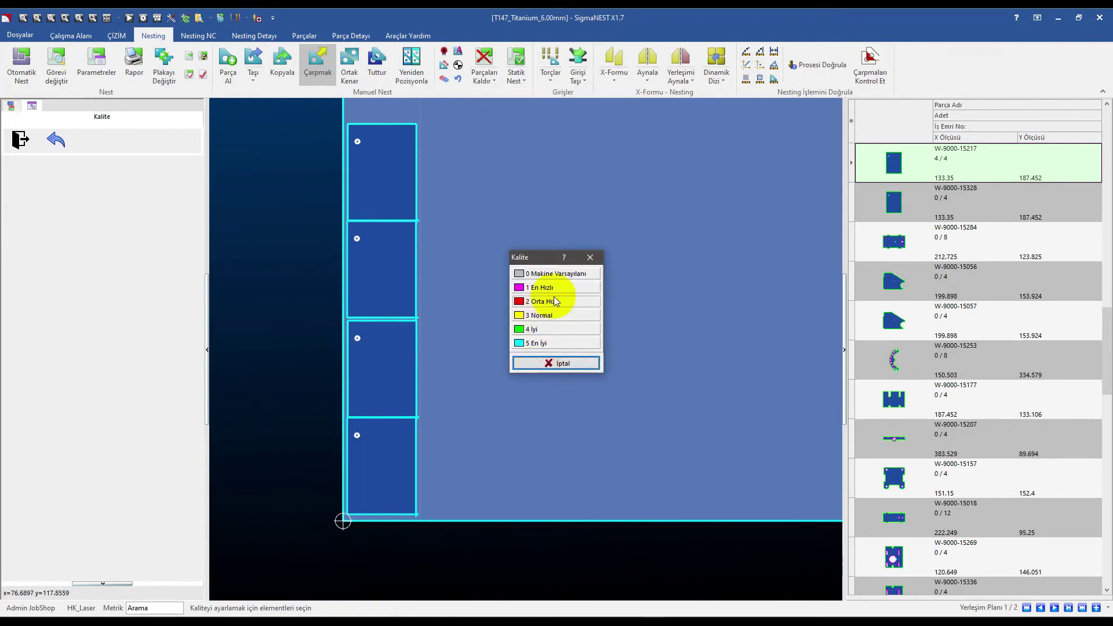
pyautogui.click(542, 329)
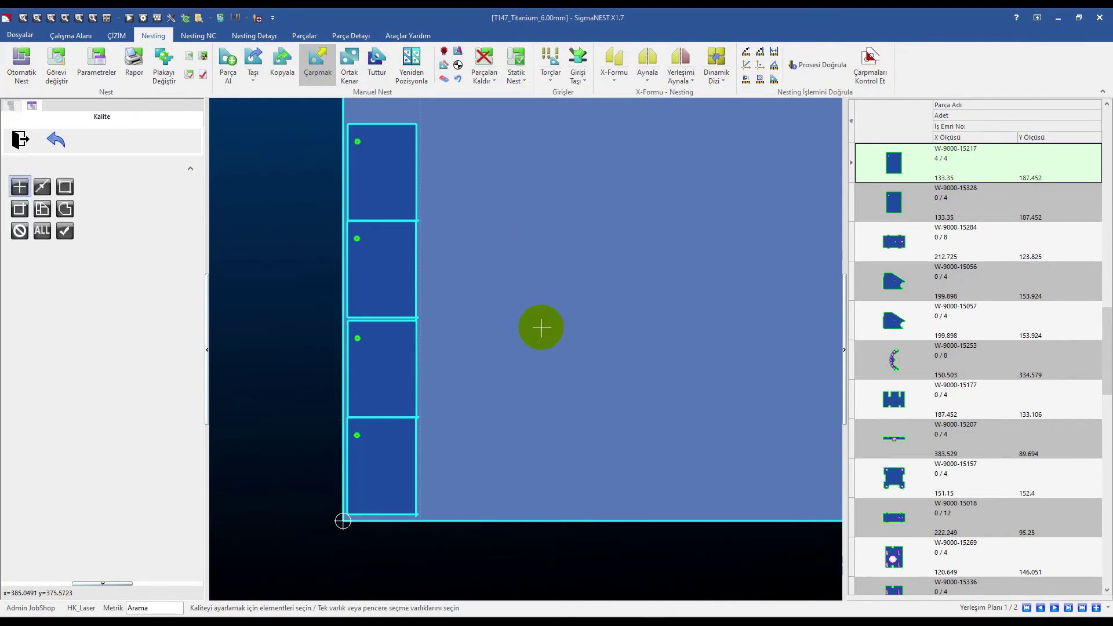
pyautogui.click(65, 231)
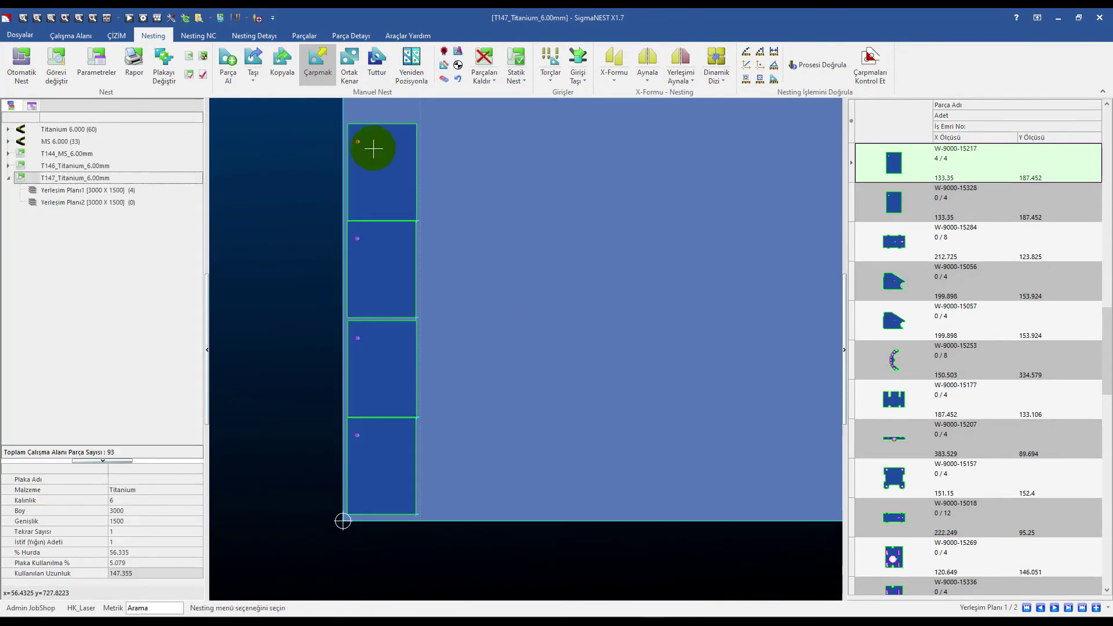
pyautogui.click(445, 67)
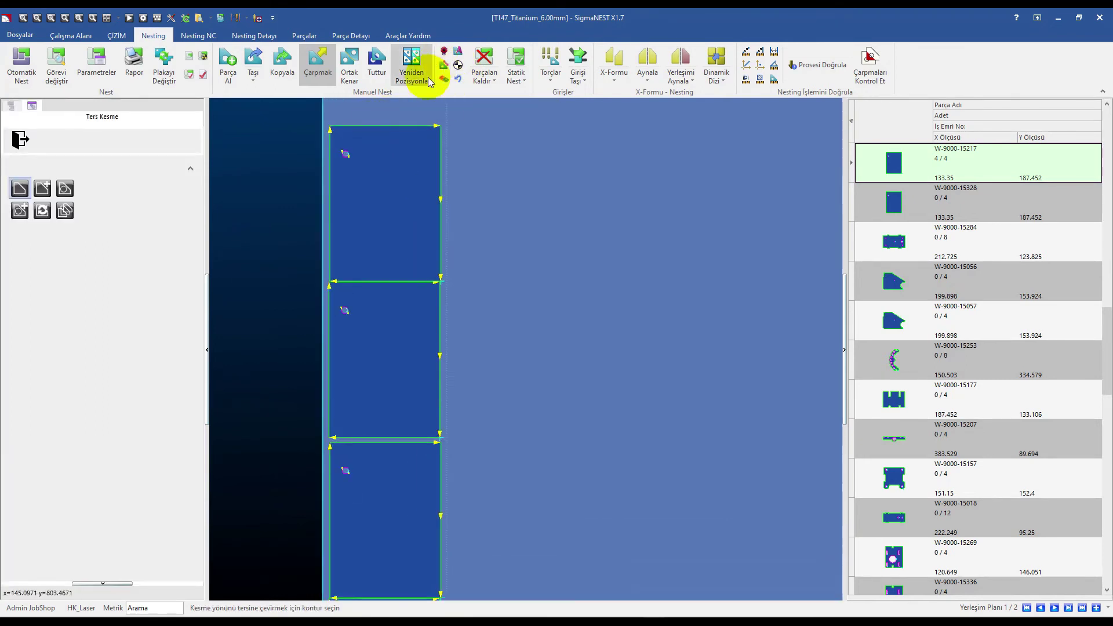
# Reverse cutting direction on the top and middle part contours and the small hole.
pyautogui.click(385, 126)
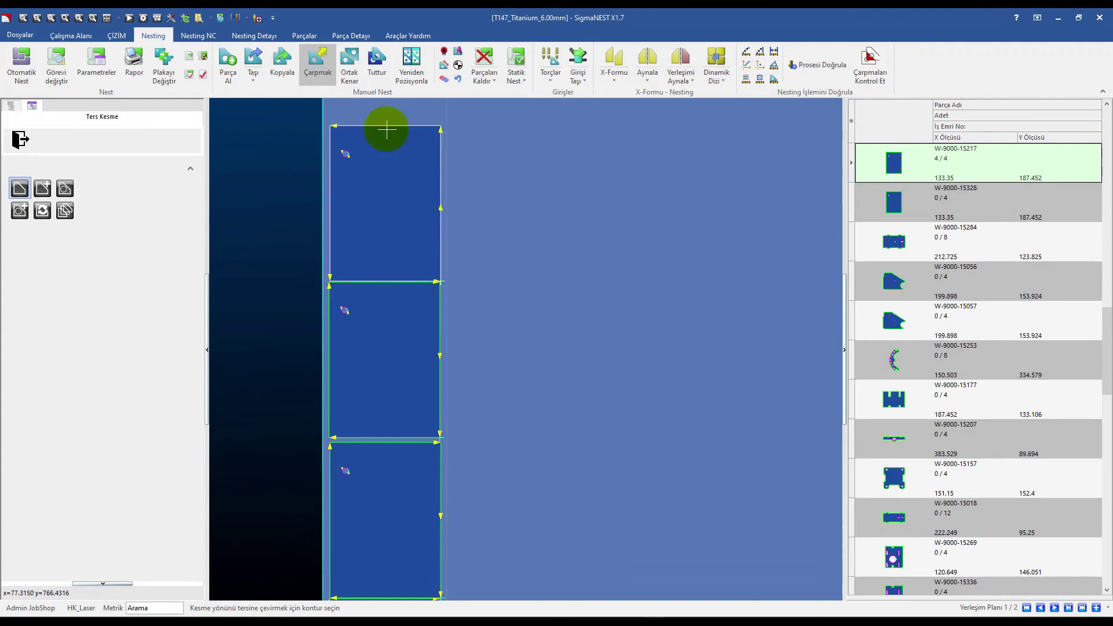
pyautogui.scroll(1, 321, 364)
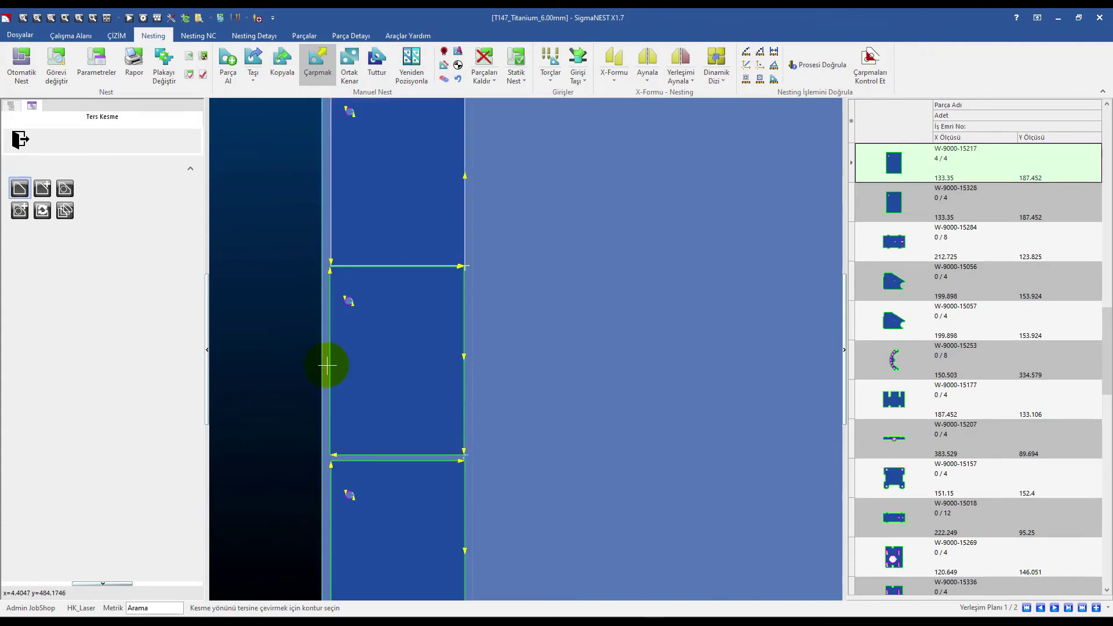
pyautogui.click(329, 365)
pyautogui.scroll(5, 353, 296)
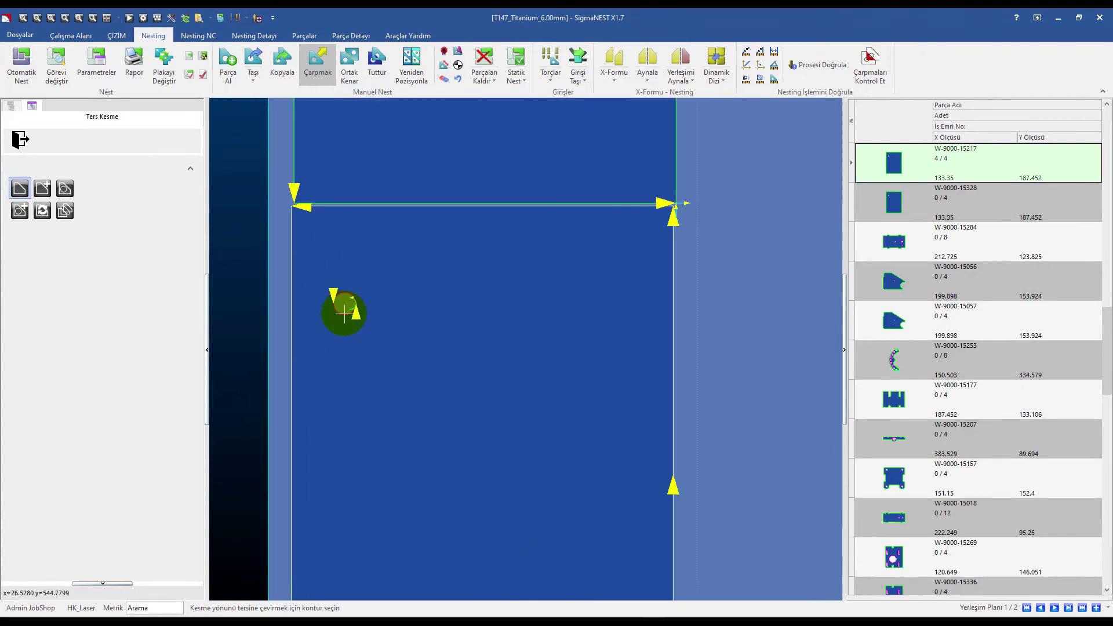
pyautogui.click(343, 292)
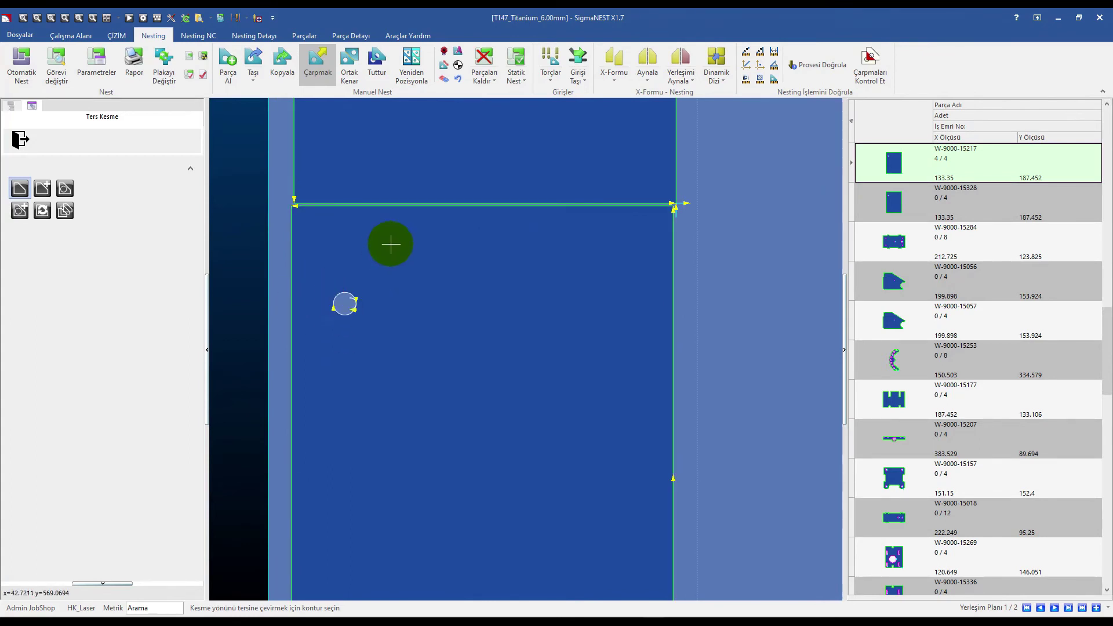
pyautogui.scroll(-3, 390, 244)
pyautogui.scroll(-1, 391, 255)
pyautogui.scroll(-2, 392, 264)
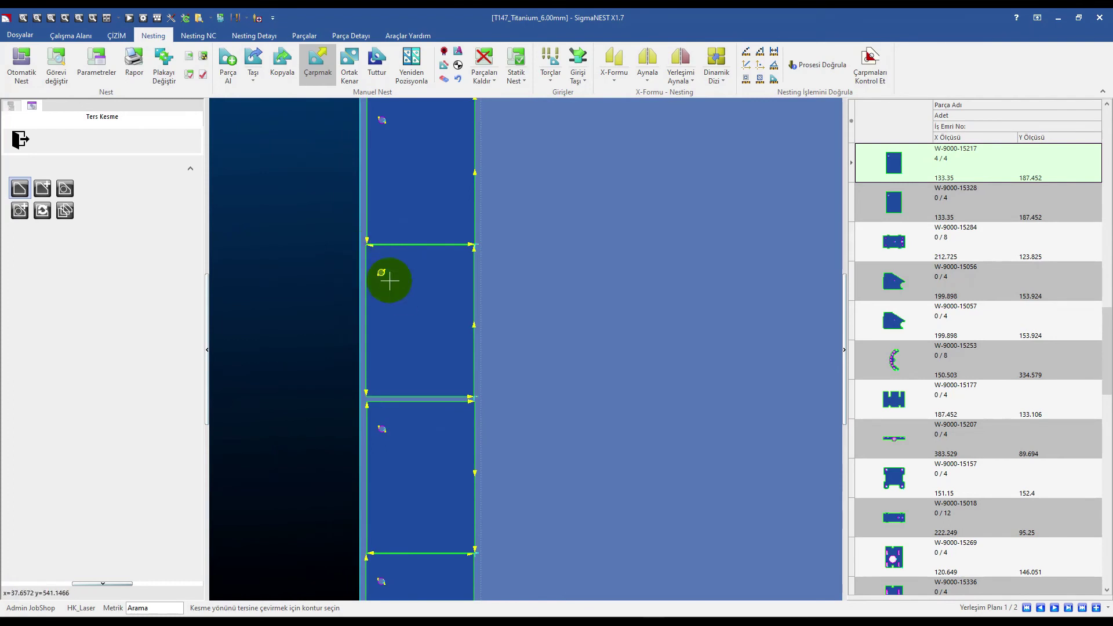
pyautogui.scroll(-1, 396, 256)
pyautogui.scroll(1, 391, 402)
pyautogui.click(20, 146)
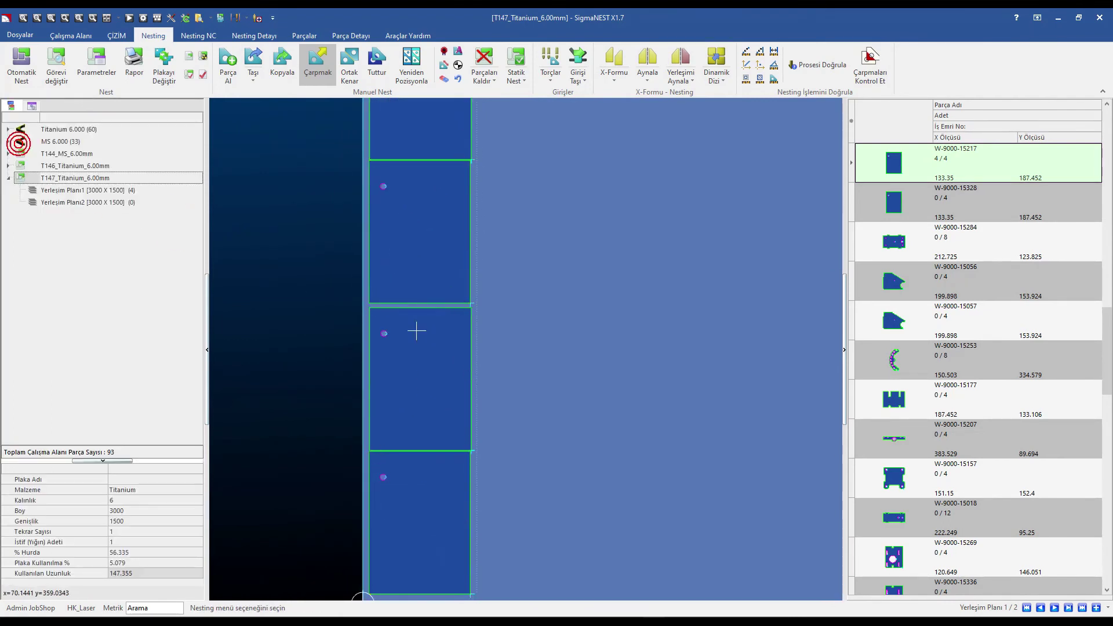
pyautogui.click(444, 79)
# Delete the top W-9000-15217 part, leaving three parts (3/4) on the plate.
pyautogui.click(417, 129)
pyautogui.scroll(-1, 429, 145)
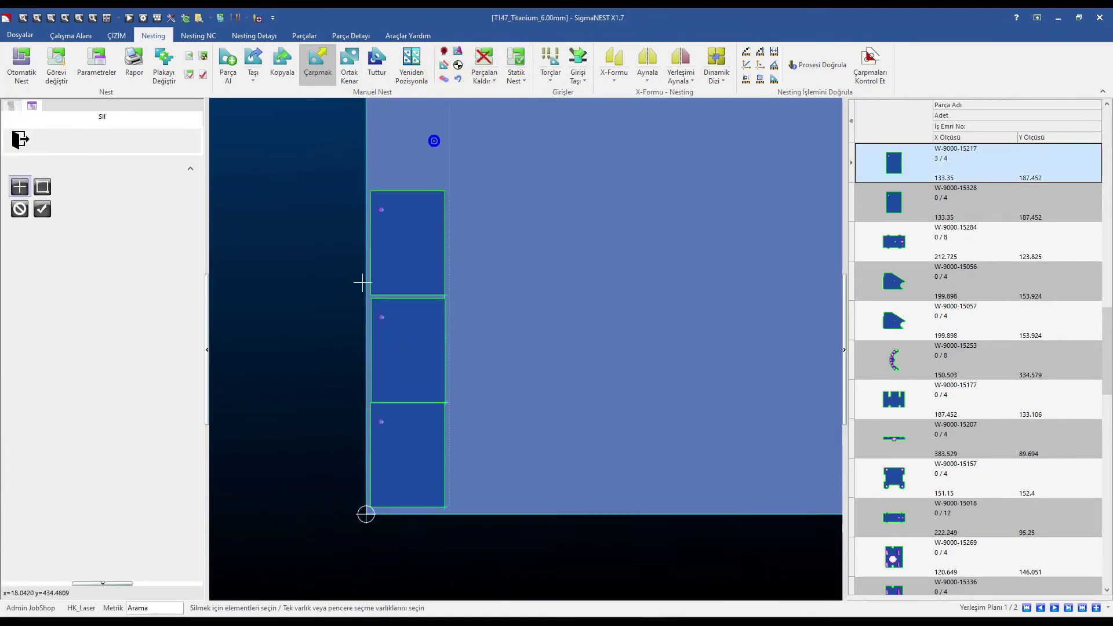
pyautogui.scroll(-2, 377, 289)
pyautogui.scroll(-2, 377, 290)
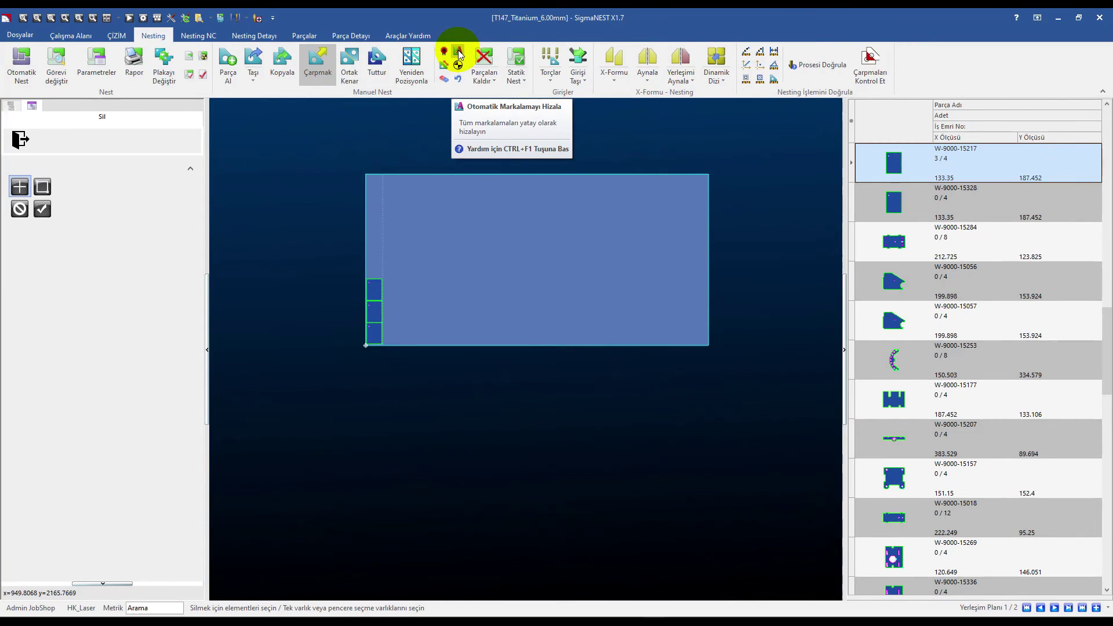
pyautogui.press('Escape')
pyautogui.scroll(2, 371, 307)
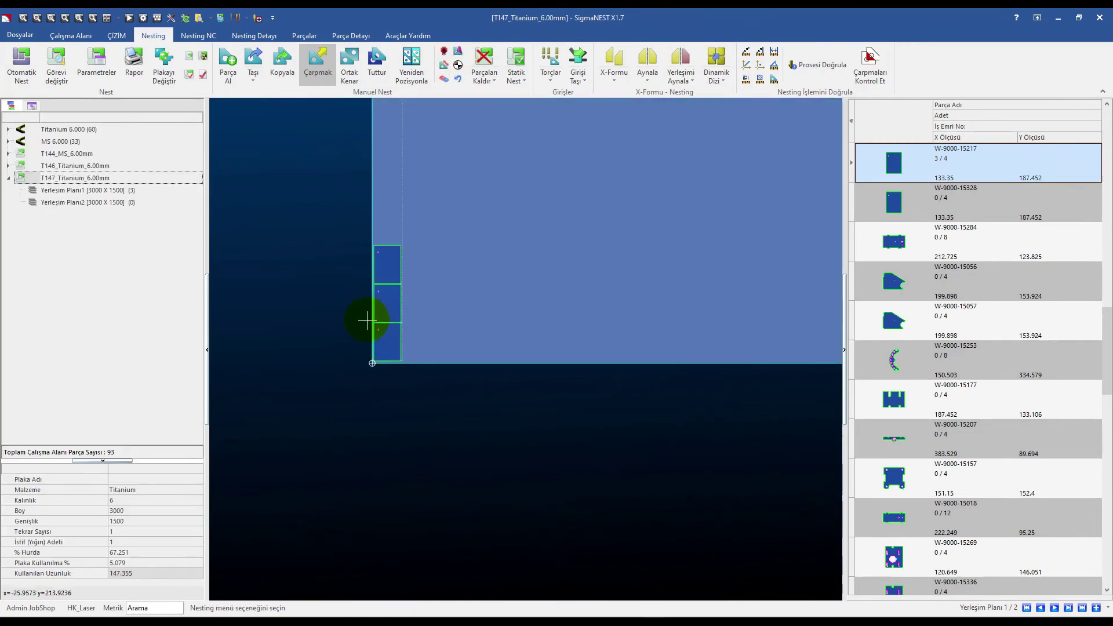
pyautogui.scroll(1, 368, 317)
pyautogui.click(390, 249)
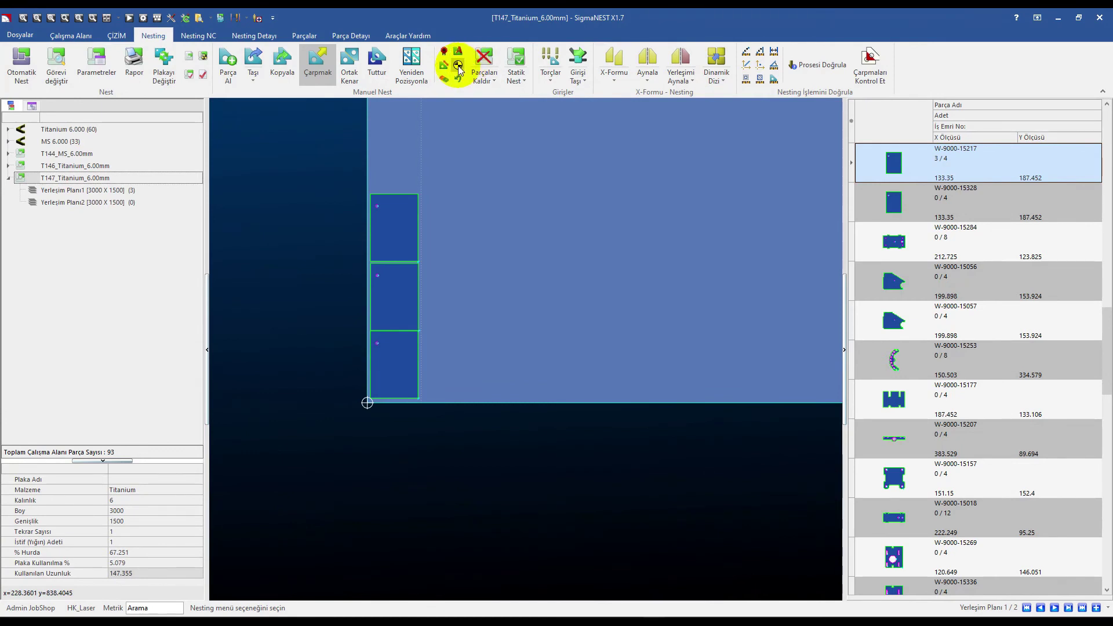
pyautogui.scroll(-2, 403, 248)
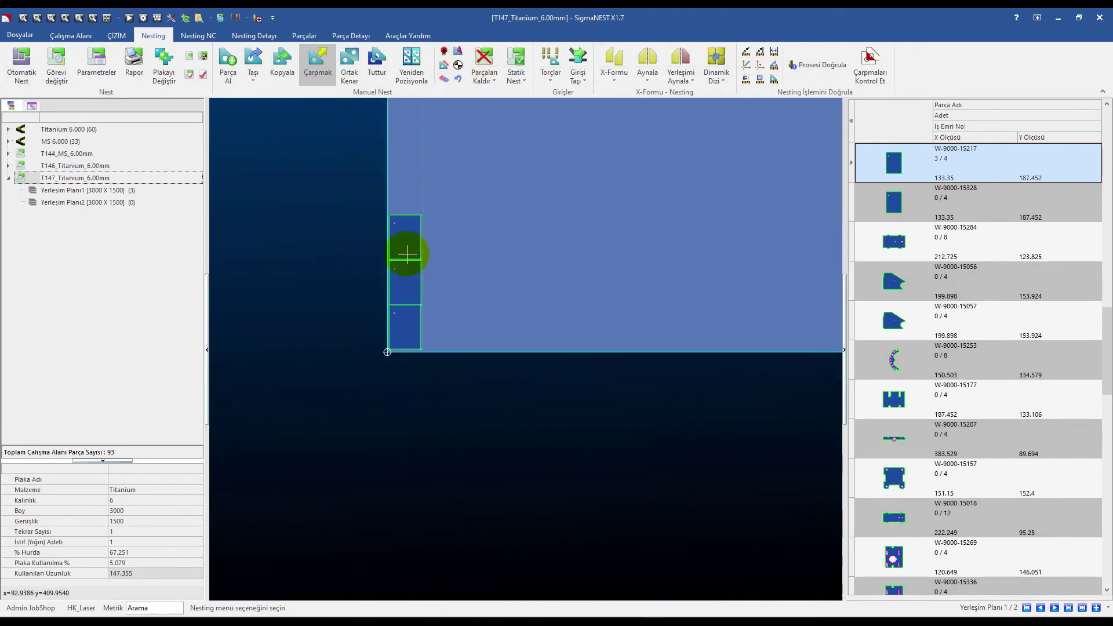
pyautogui.click(8, 154)
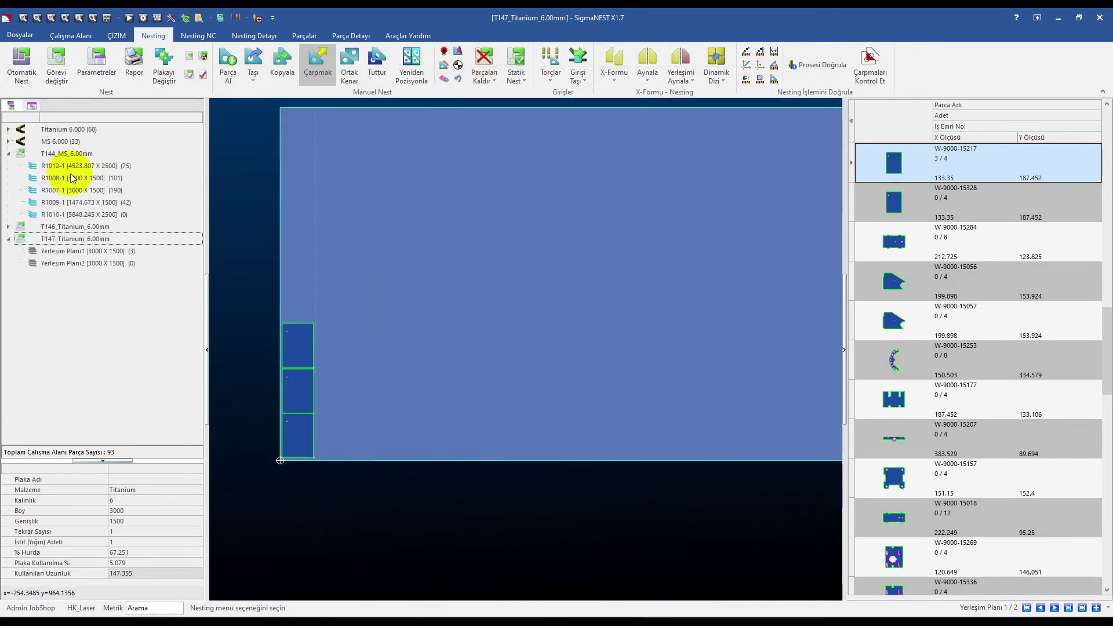
# Preview nests R1012-1 and R1008-1 in T144_MS_6.00mm, then show R1007-1.
pyautogui.click(81, 166)
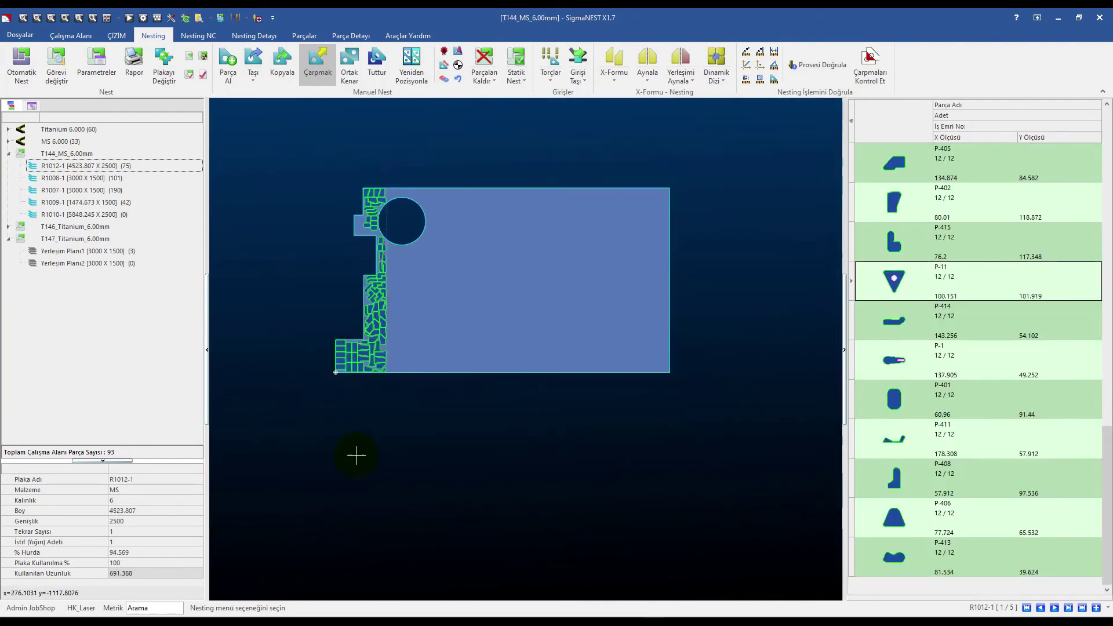
pyautogui.click(90, 178)
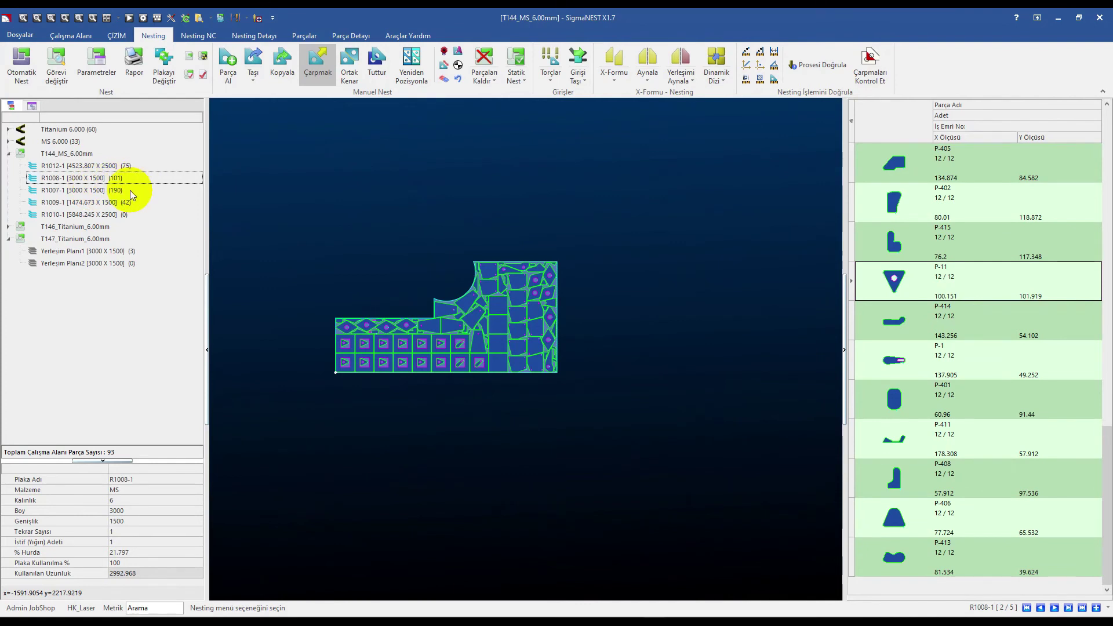
pyautogui.click(87, 190)
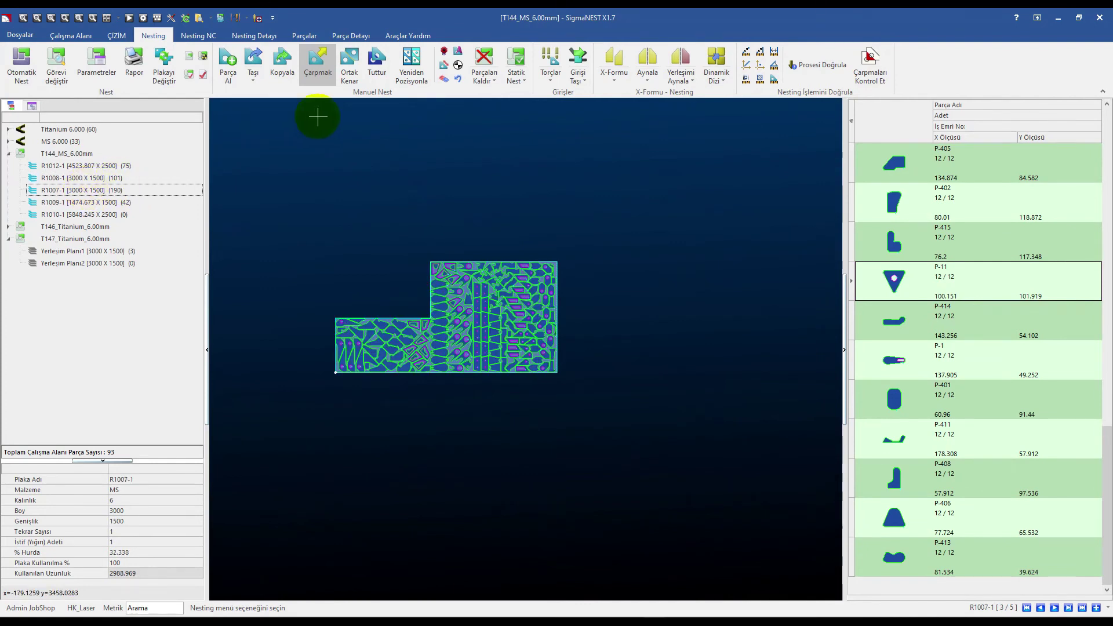
pyautogui.click(458, 68)
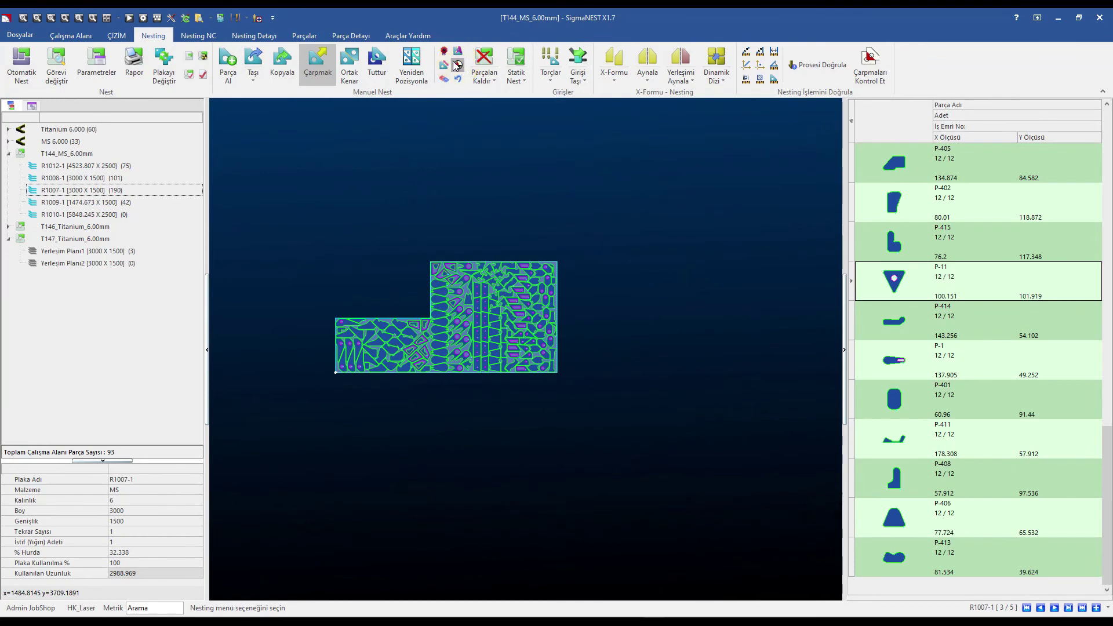
# Confirm R1007-1's new origin at the lower section's upper-left corner and end the Orjin command.
pyautogui.scroll(2, 379, 296)
pyautogui.scroll(2, 289, 326)
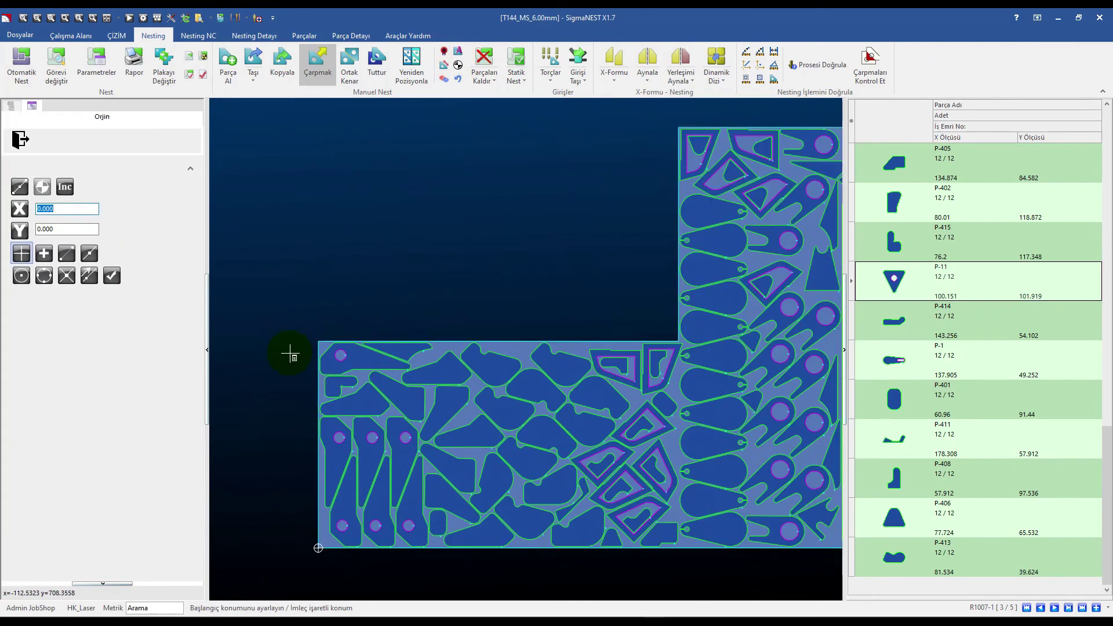
pyautogui.scroll(1, 316, 341)
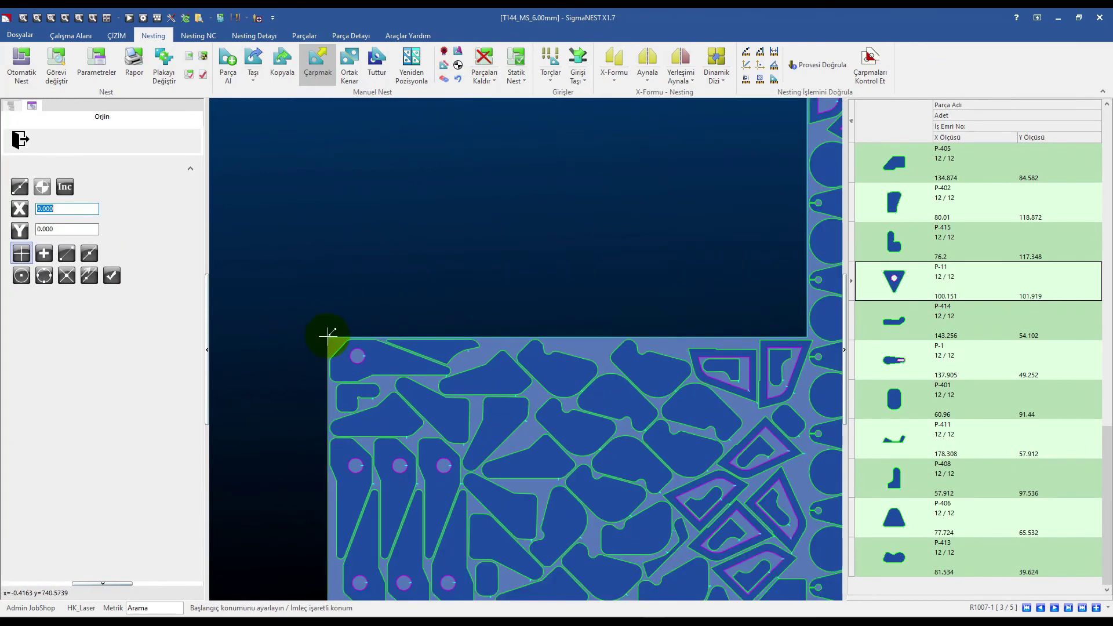
pyautogui.scroll(-2, 298, 269)
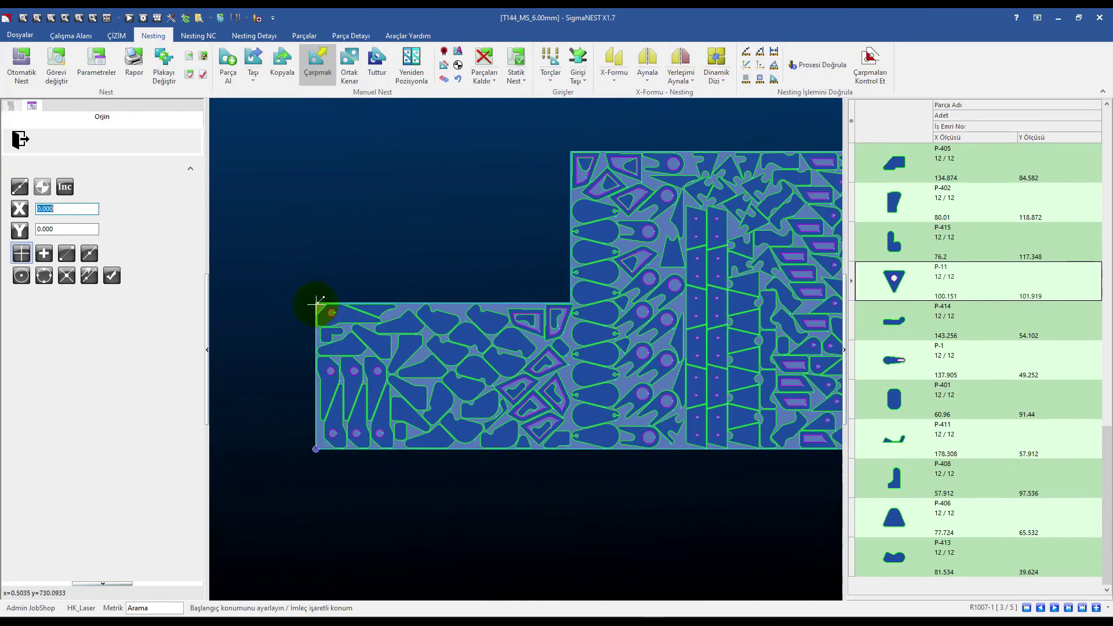
pyautogui.scroll(-1, 228, 315)
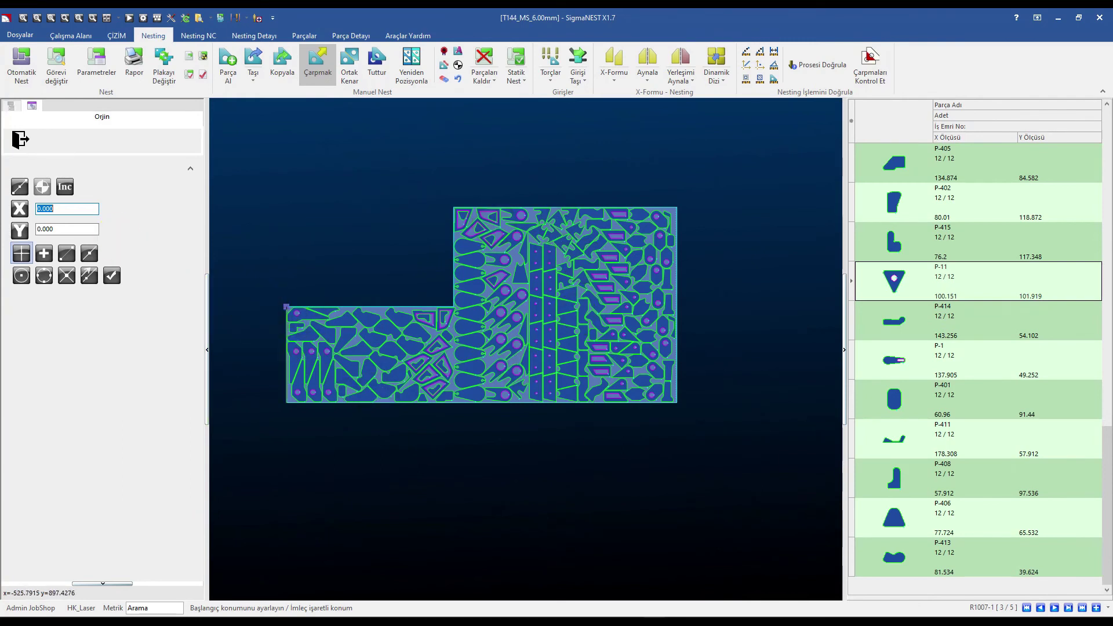
pyautogui.click(20, 139)
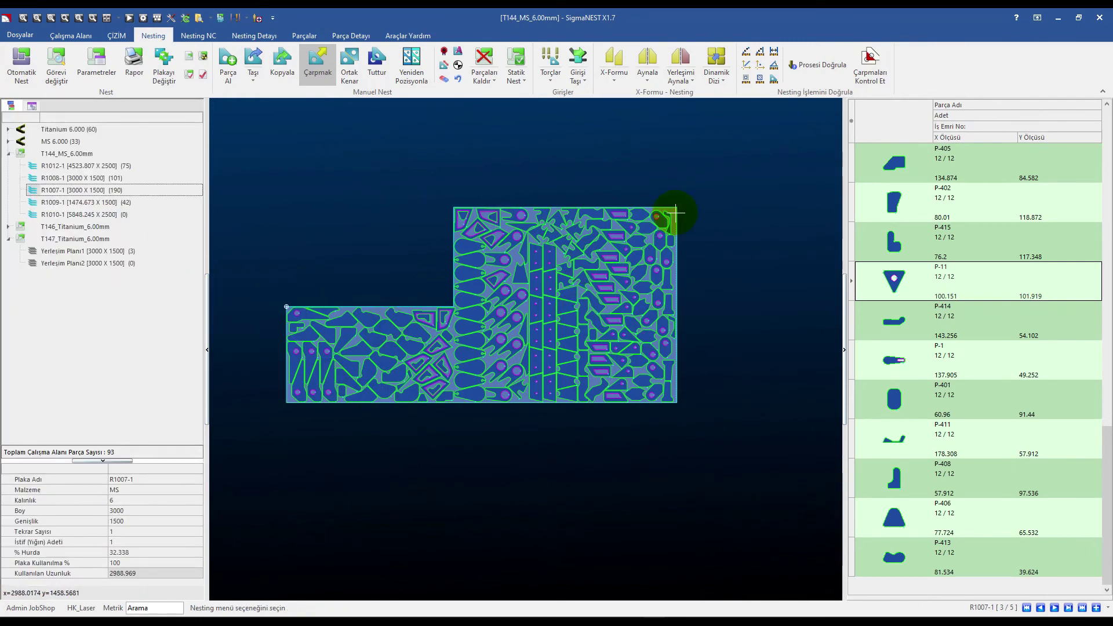
# Close the Orjin settings without removing parts and expand the T147_Titanium_6.00mm job.
pyautogui.click(458, 65)
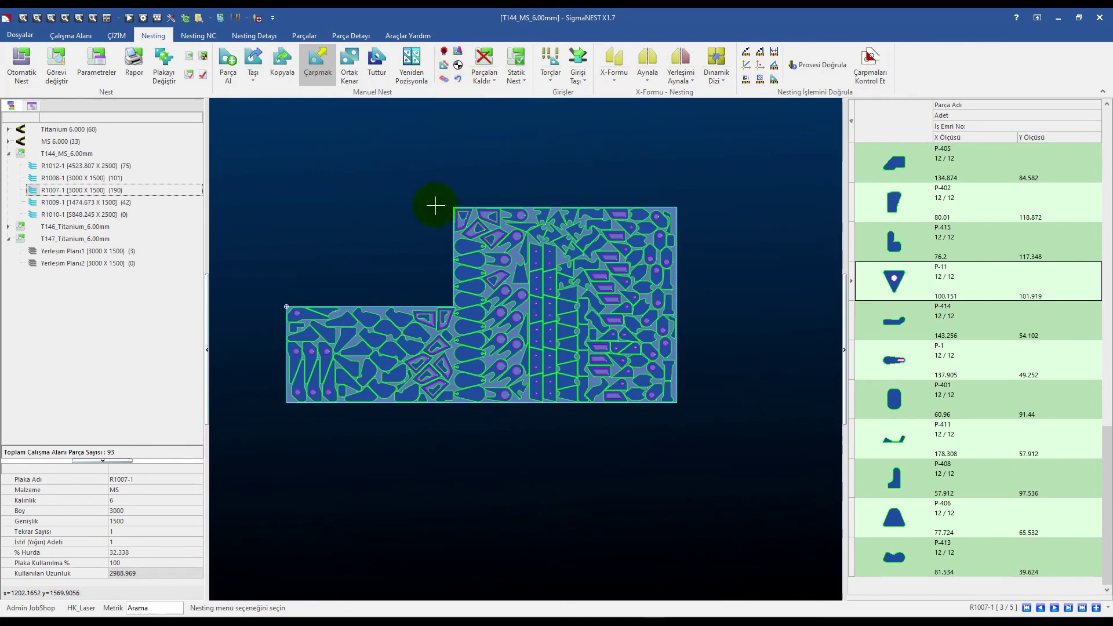
pyautogui.click(462, 66)
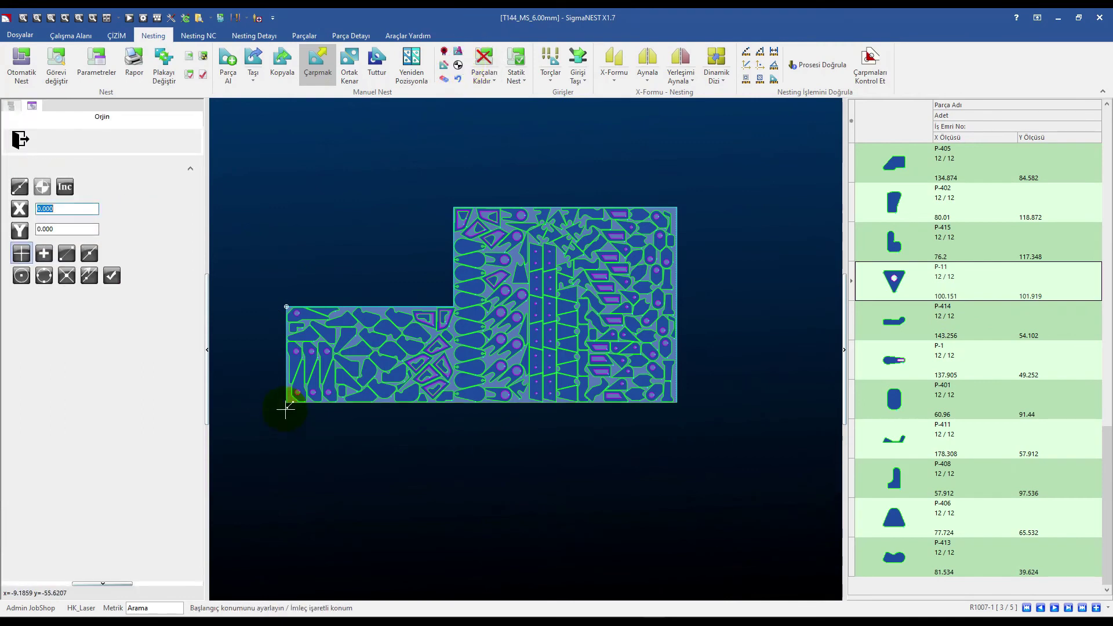
pyautogui.click(483, 81)
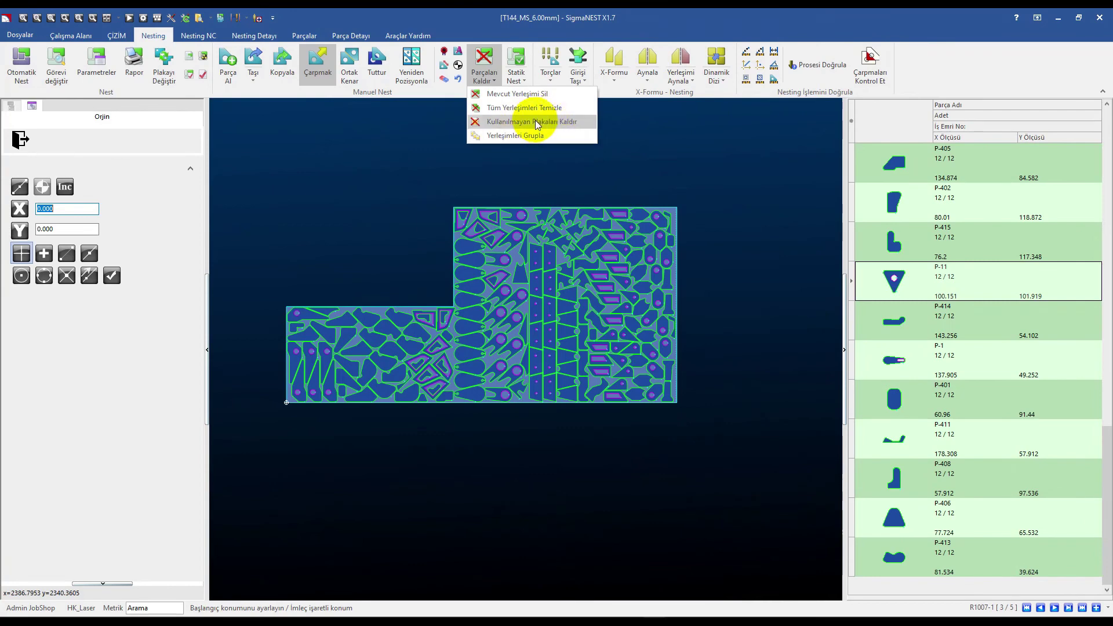
pyautogui.click(385, 131)
pyautogui.click(23, 146)
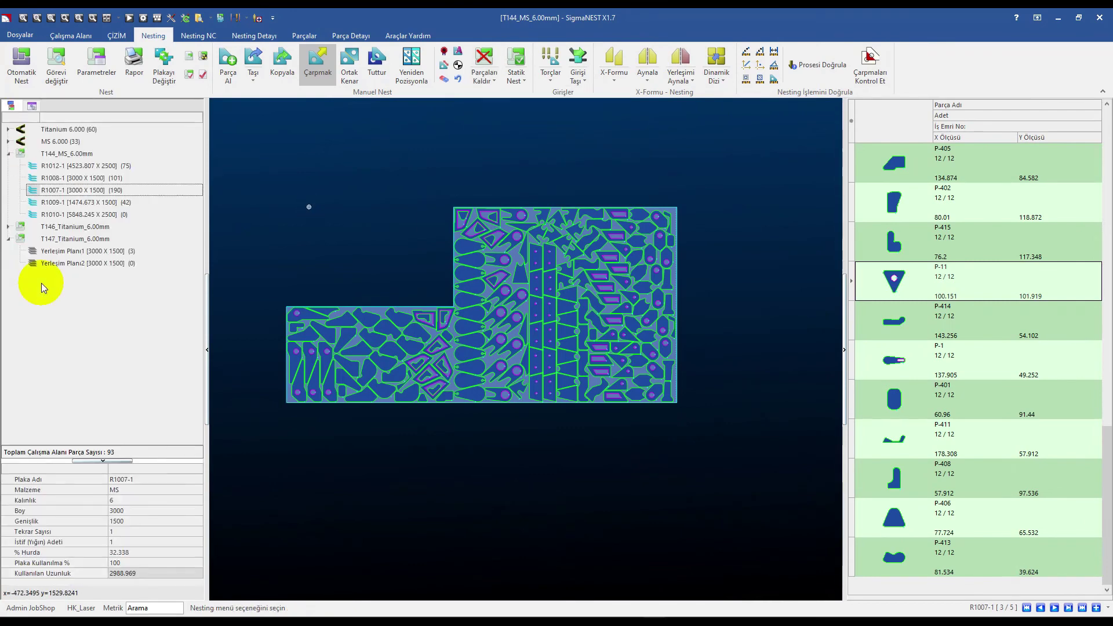
pyautogui.click(8, 238)
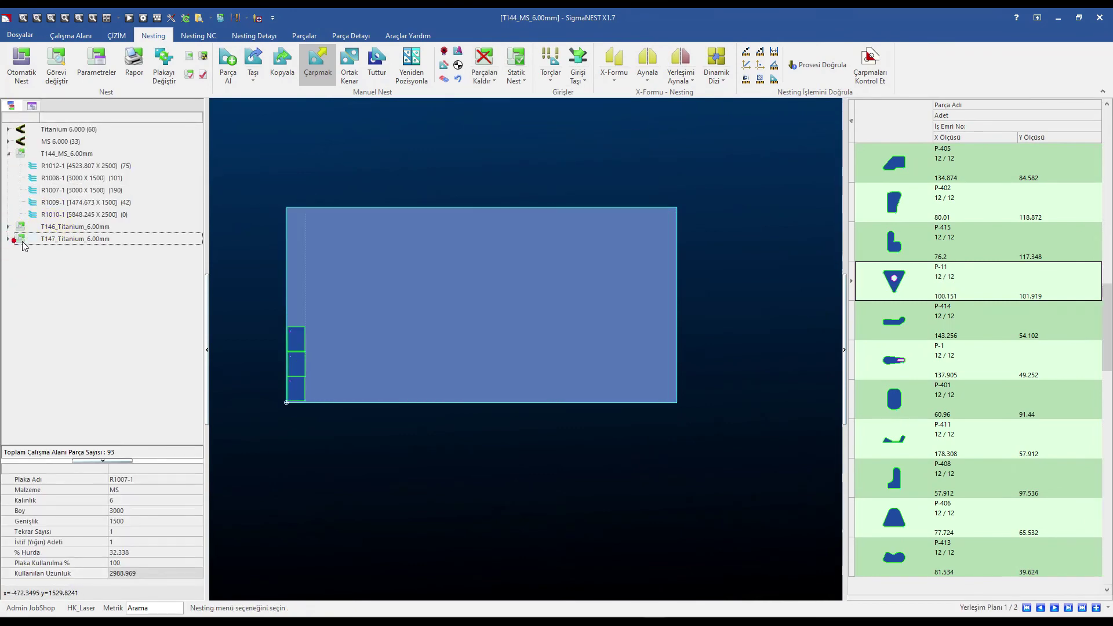
# Remove the T147 titanium job's empty layout with Kullanılmayan Plakaları Kaldır.
pyautogui.click(65, 262)
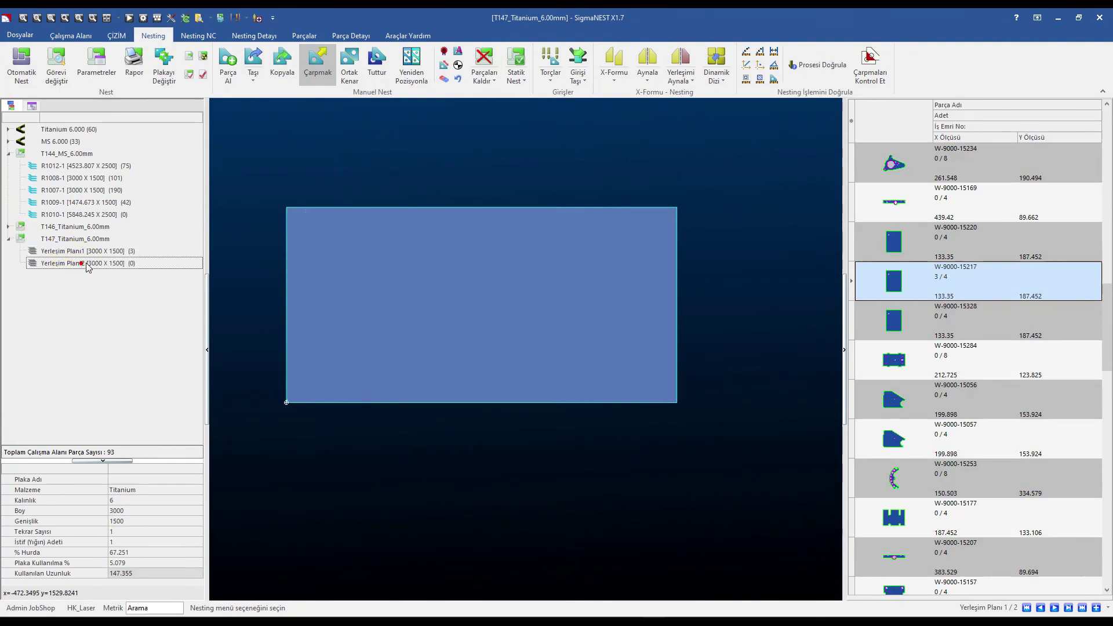
pyautogui.click(98, 251)
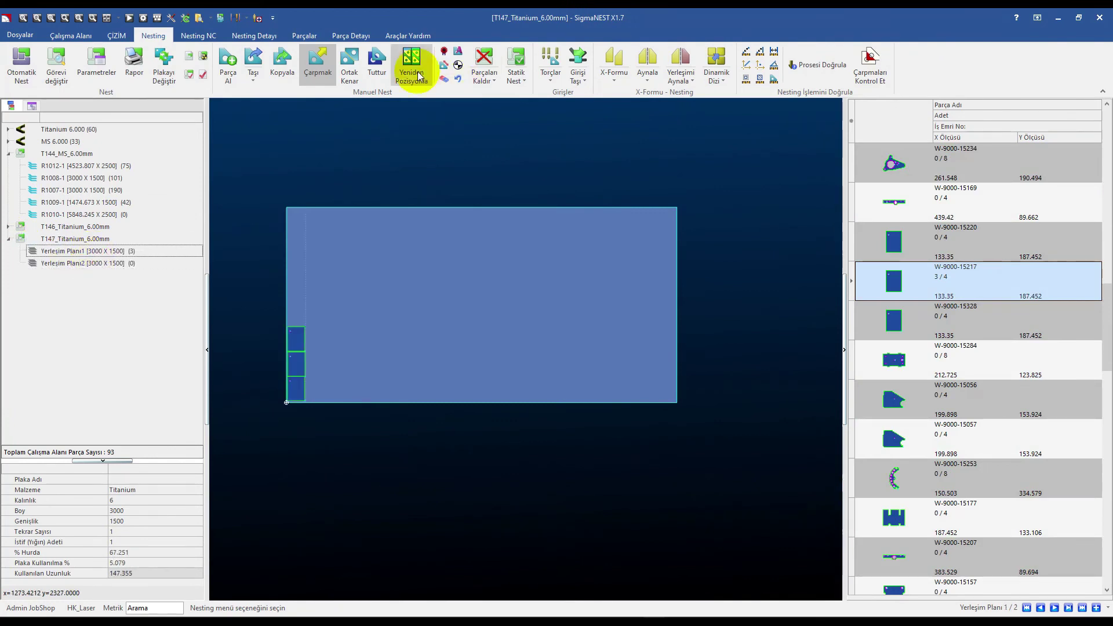
pyautogui.click(484, 75)
pyautogui.click(507, 135)
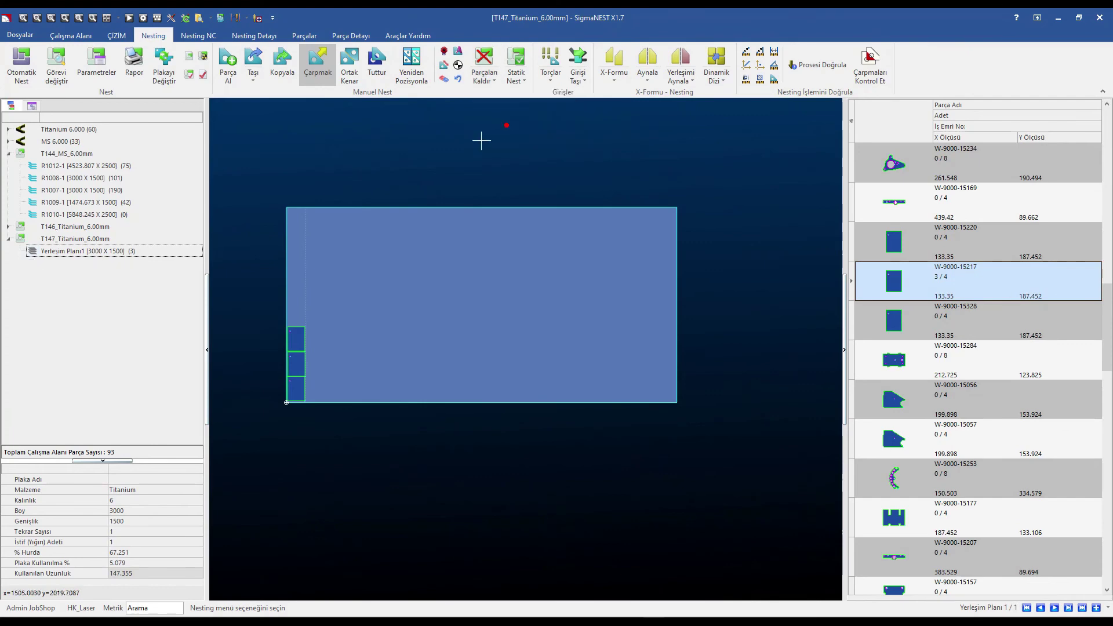
# Dismiss the T147 job's context menu and switch to the T144_MS_6.00mm job.
pyautogui.rightClick(71, 239)
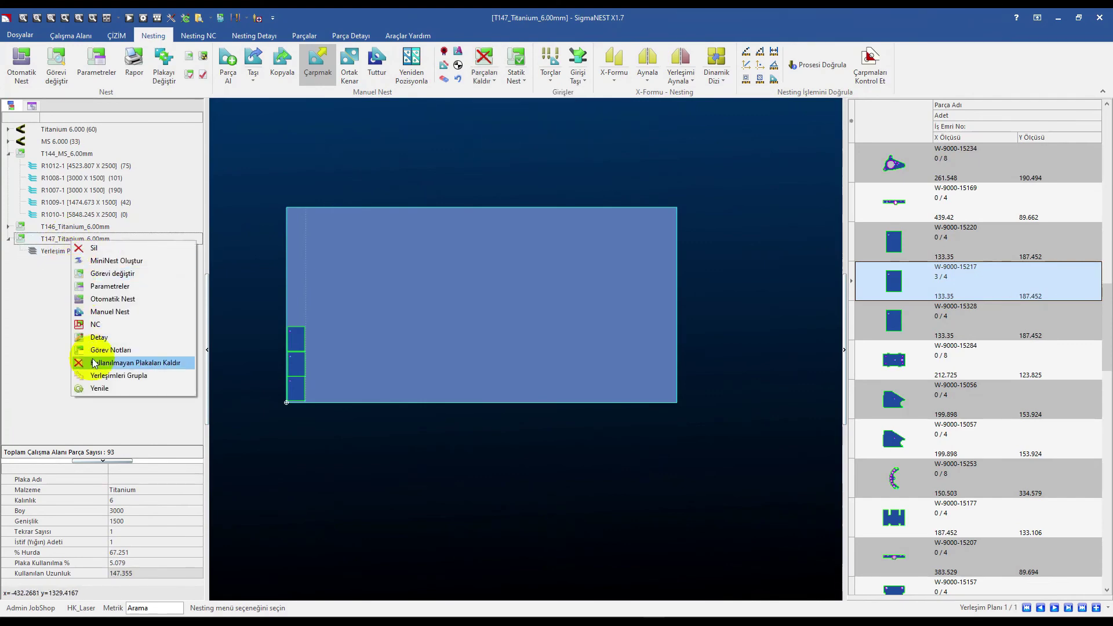
pyautogui.click(19, 327)
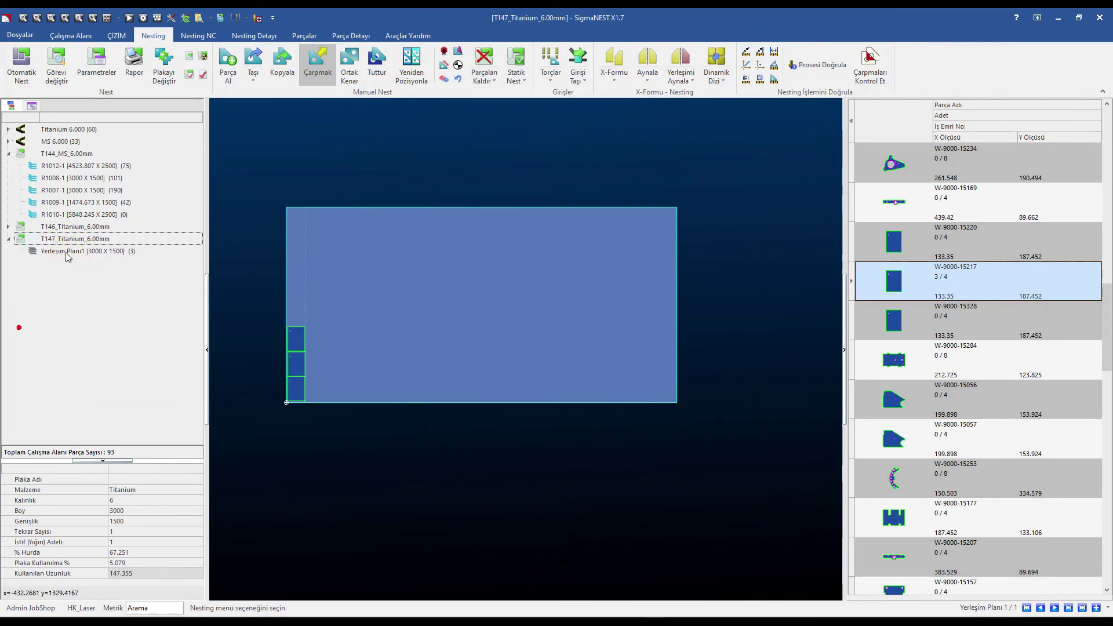
pyautogui.click(65, 153)
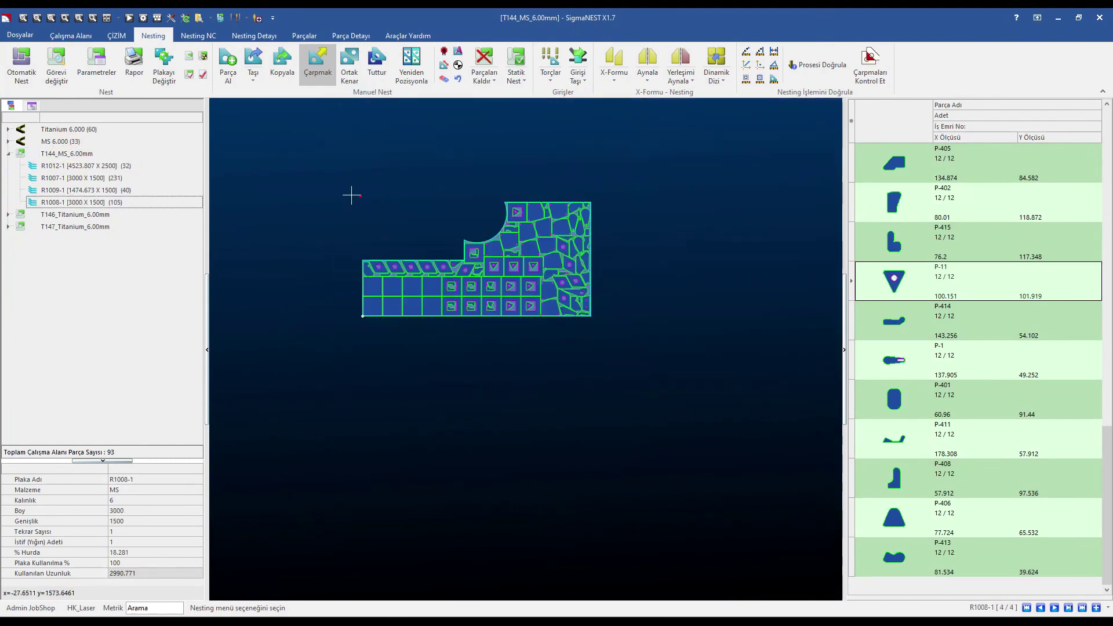
# Delete the current layout on plate R1012-1 with Mevcut Yerleşimi Sil.
pyautogui.click(78, 166)
pyautogui.click(100, 178)
pyautogui.click(101, 202)
pyautogui.click(98, 165)
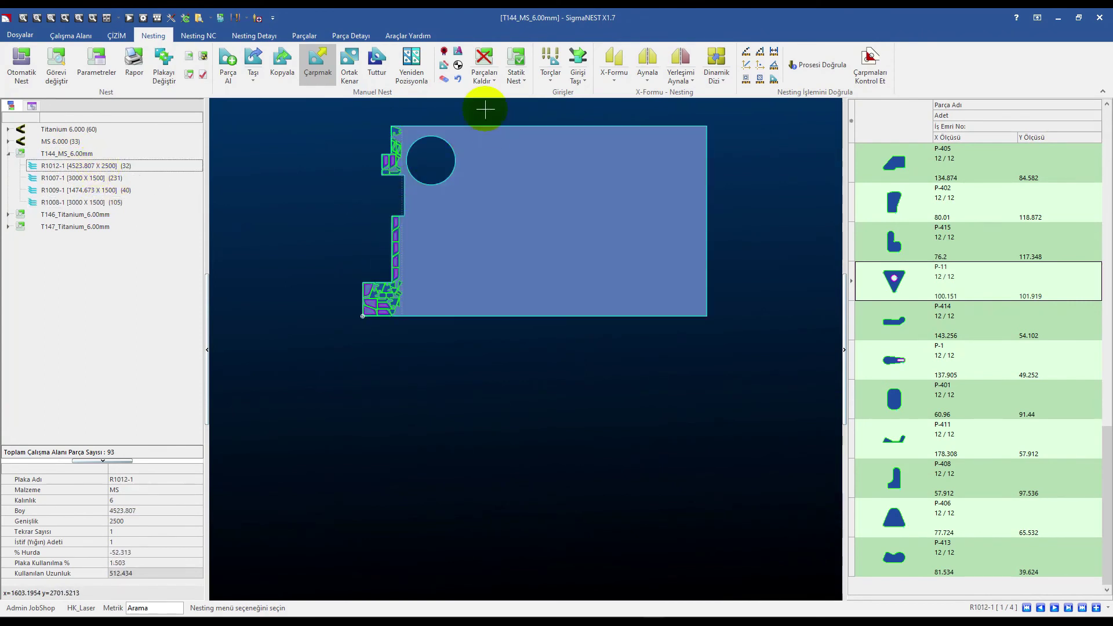
pyautogui.click(481, 81)
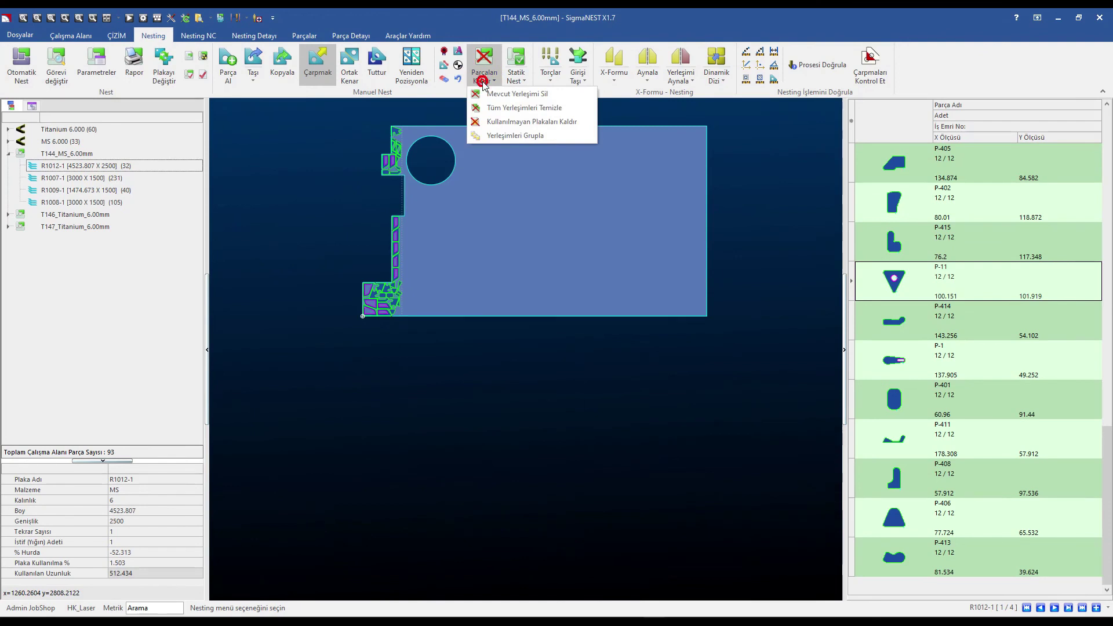
pyautogui.click(509, 93)
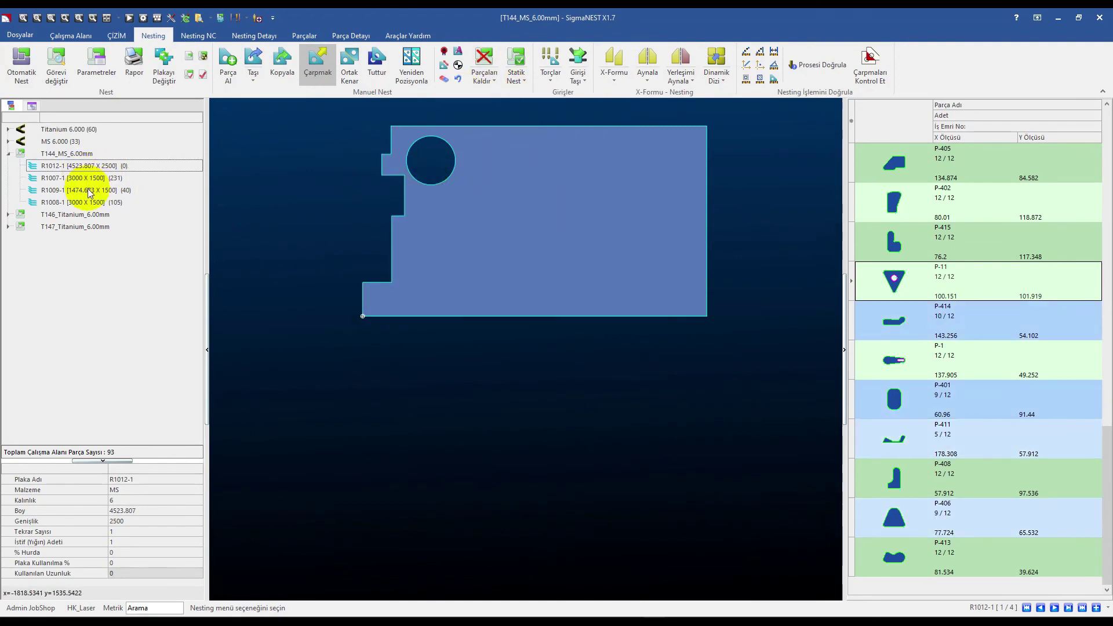
# Delete the current layout on plate R1009-1, clearing its parts.
pyautogui.click(90, 192)
pyautogui.click(485, 77)
pyautogui.click(496, 96)
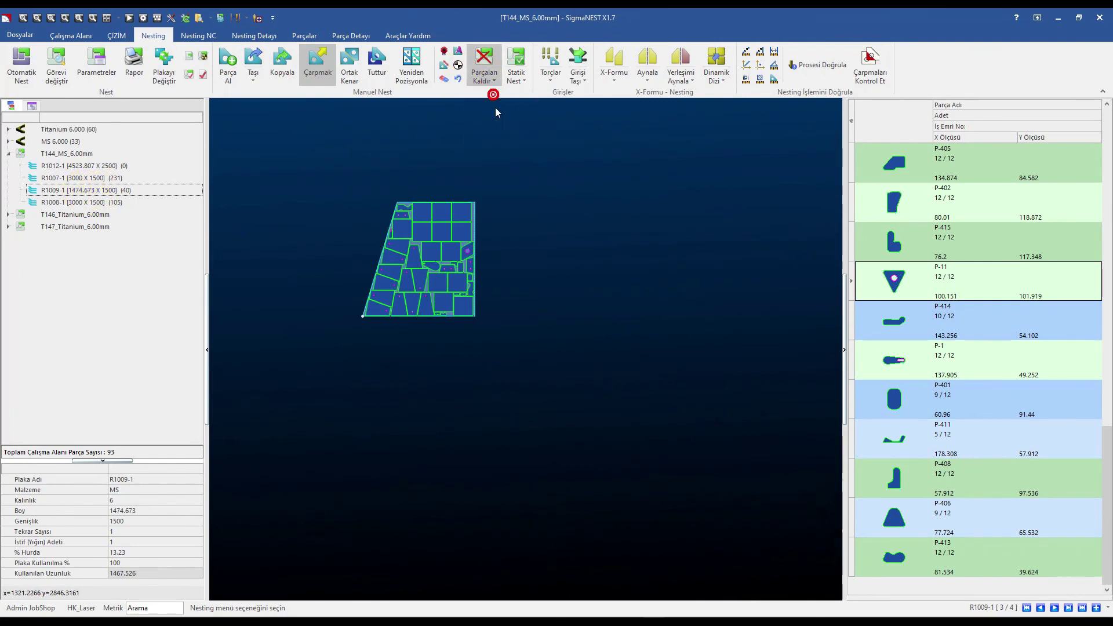
pyautogui.click(496, 77)
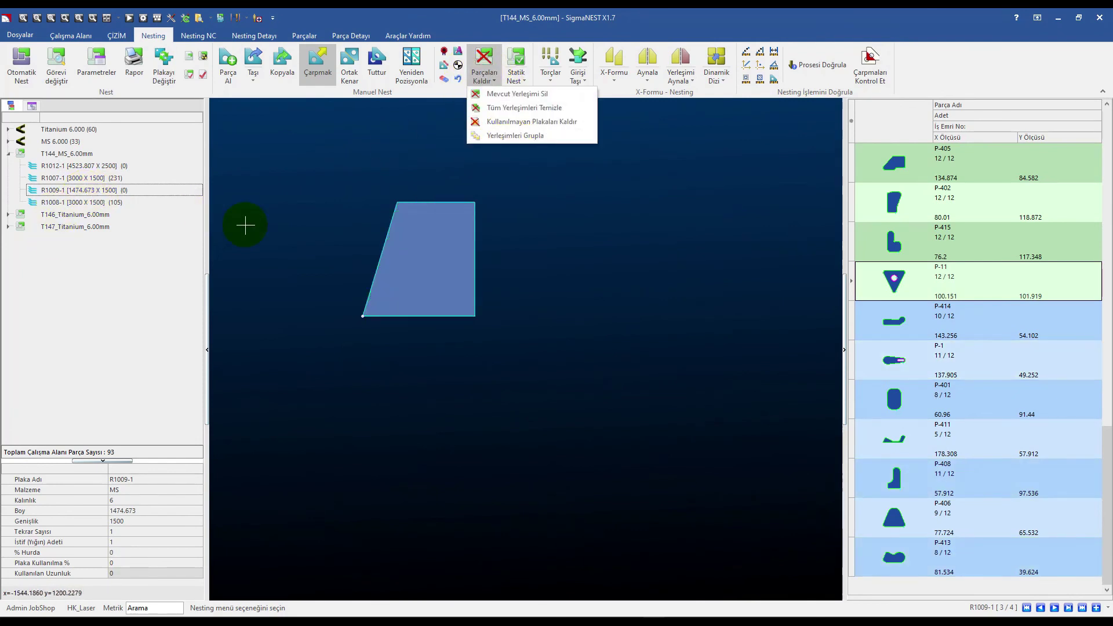
pyautogui.click(261, 218)
# Step through the four T144 plates to verify R1012-1 and R1009-1 are empty.
pyautogui.click(81, 166)
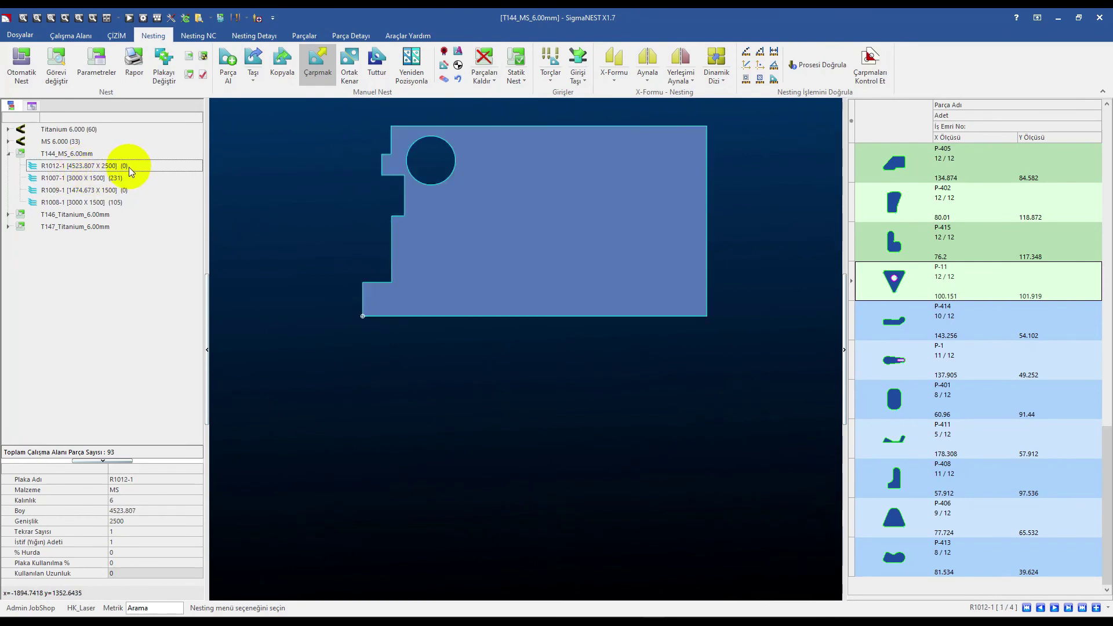
pyautogui.click(117, 178)
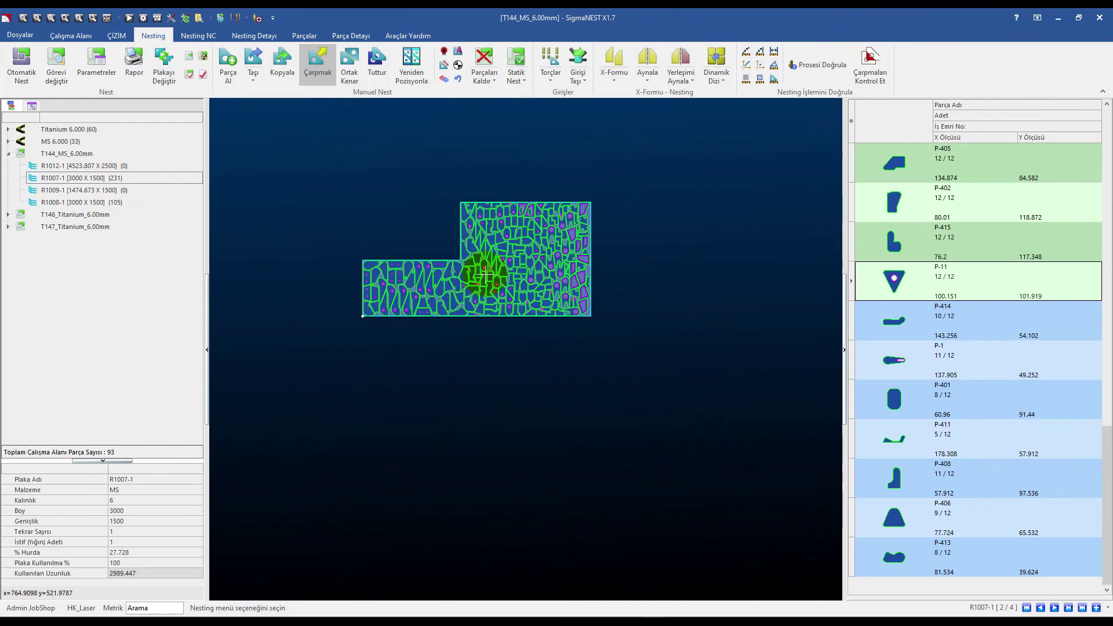
pyautogui.click(94, 191)
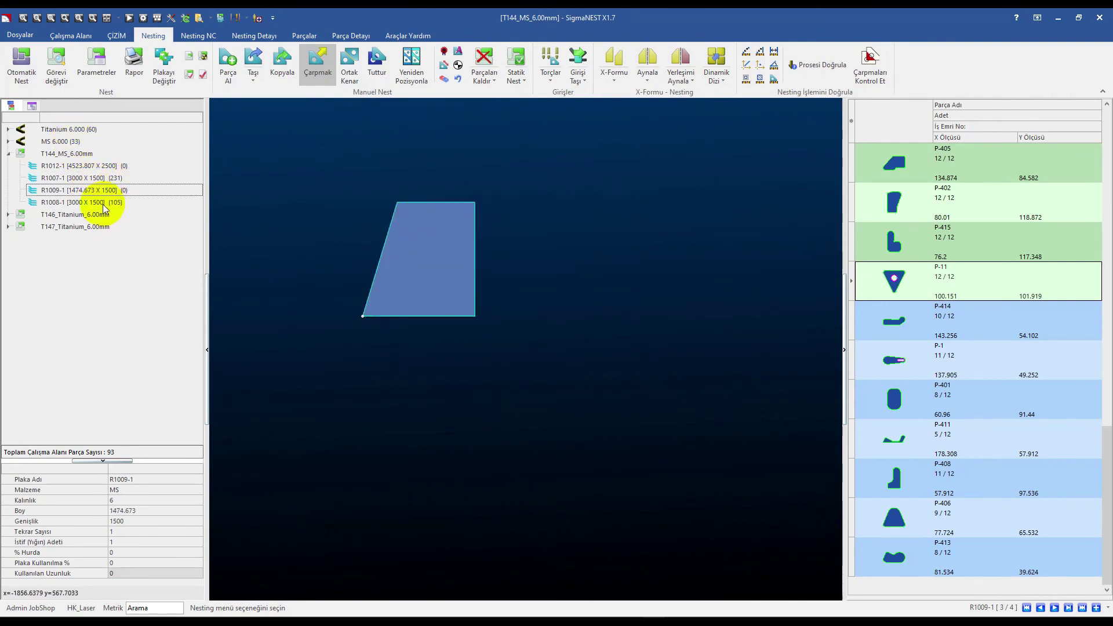
pyautogui.click(103, 203)
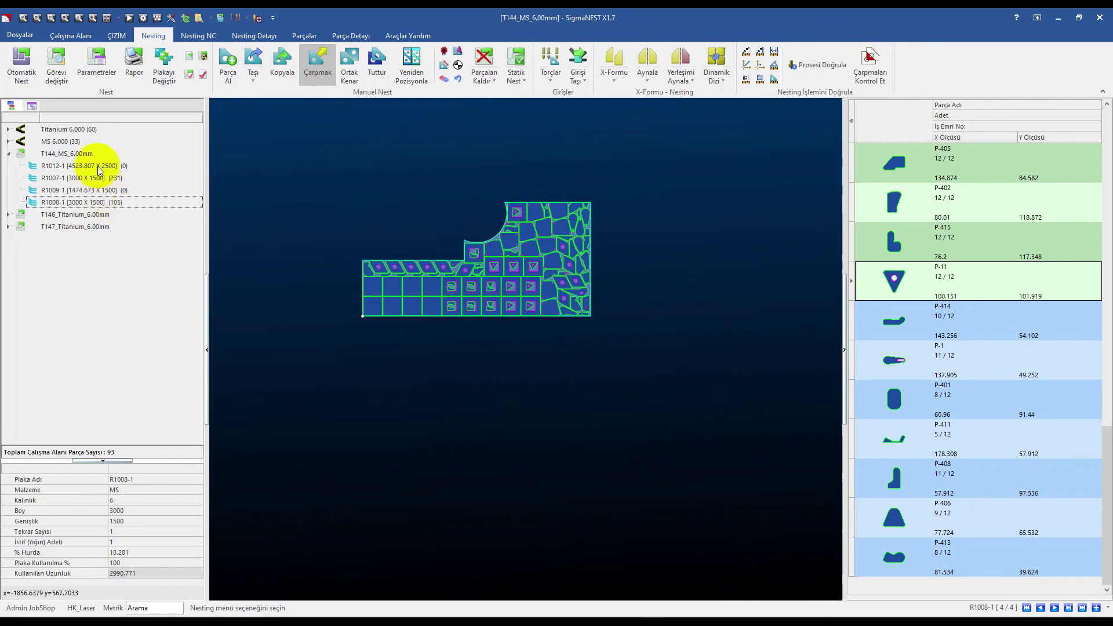
pyautogui.click(97, 166)
pyautogui.click(98, 190)
pyautogui.click(109, 191)
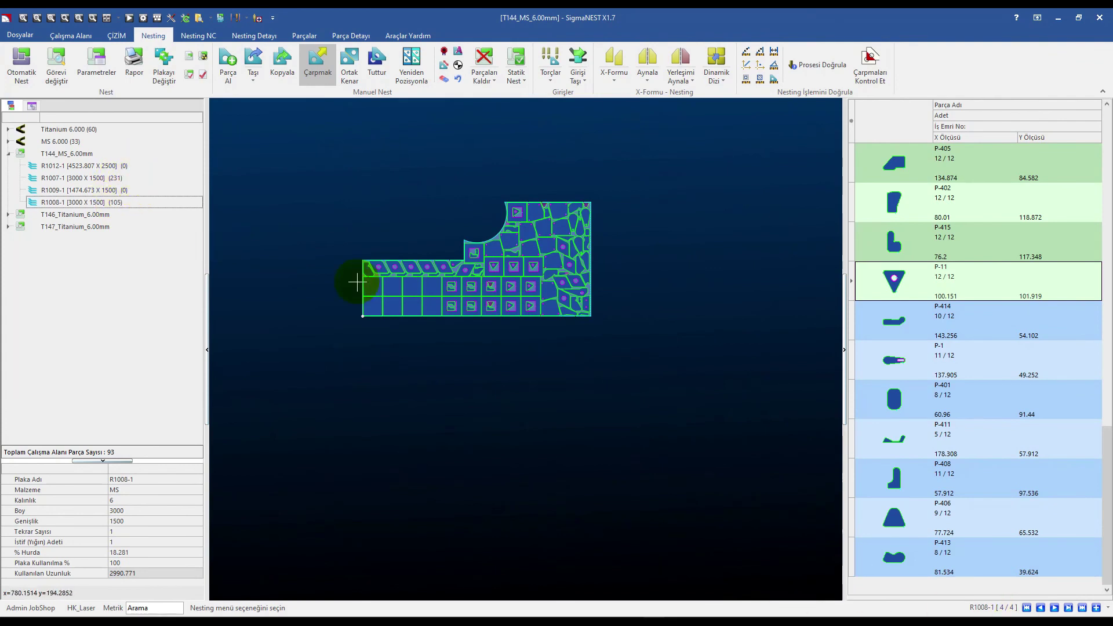
pyautogui.click(109, 165)
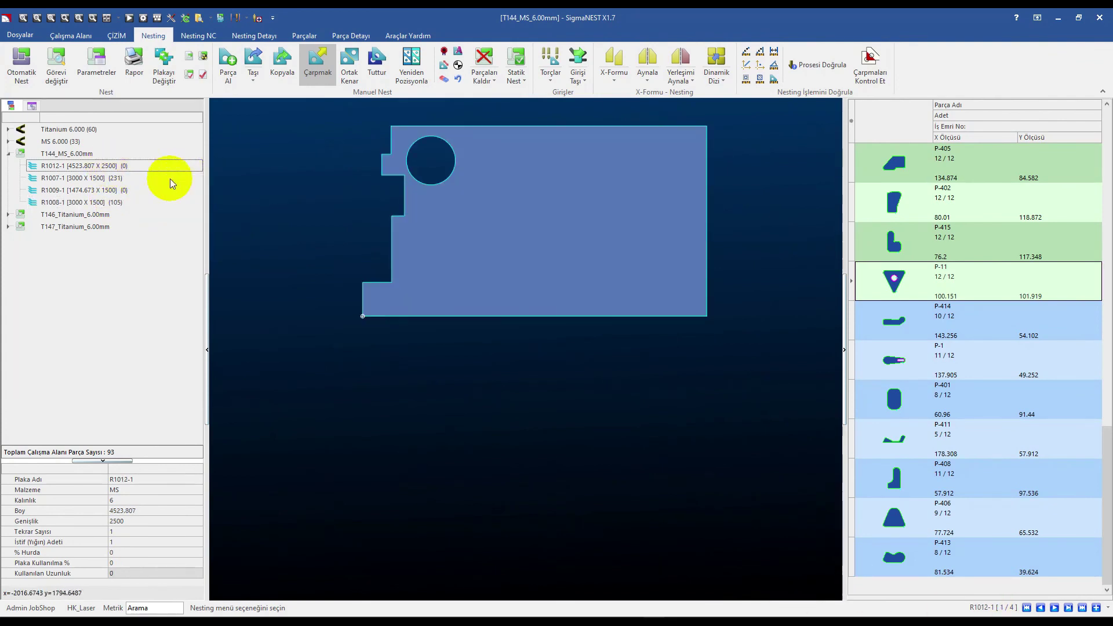
# Group the T144 layouts with Yerleşimleri Grupla and review each plate in the tree.
pyautogui.click(484, 77)
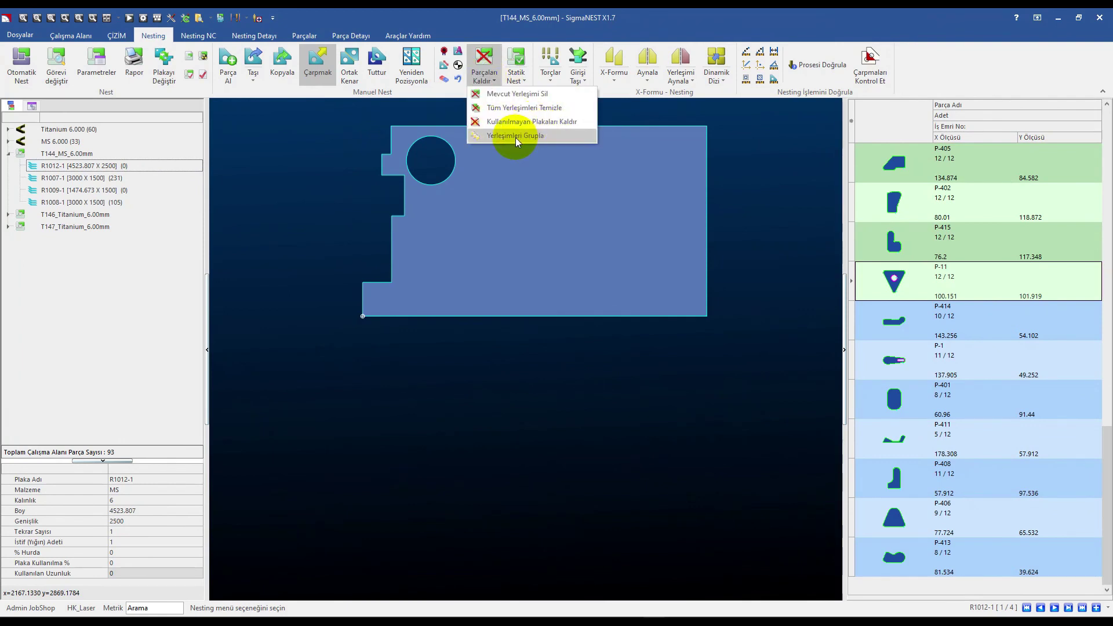
pyautogui.click(516, 136)
pyautogui.click(116, 177)
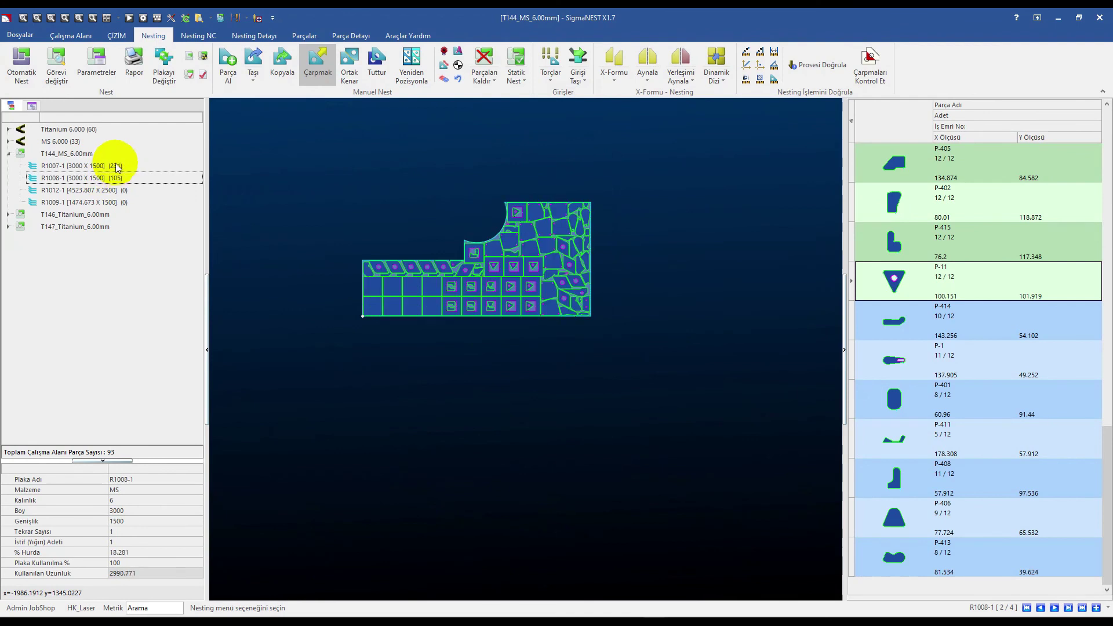
pyautogui.click(116, 166)
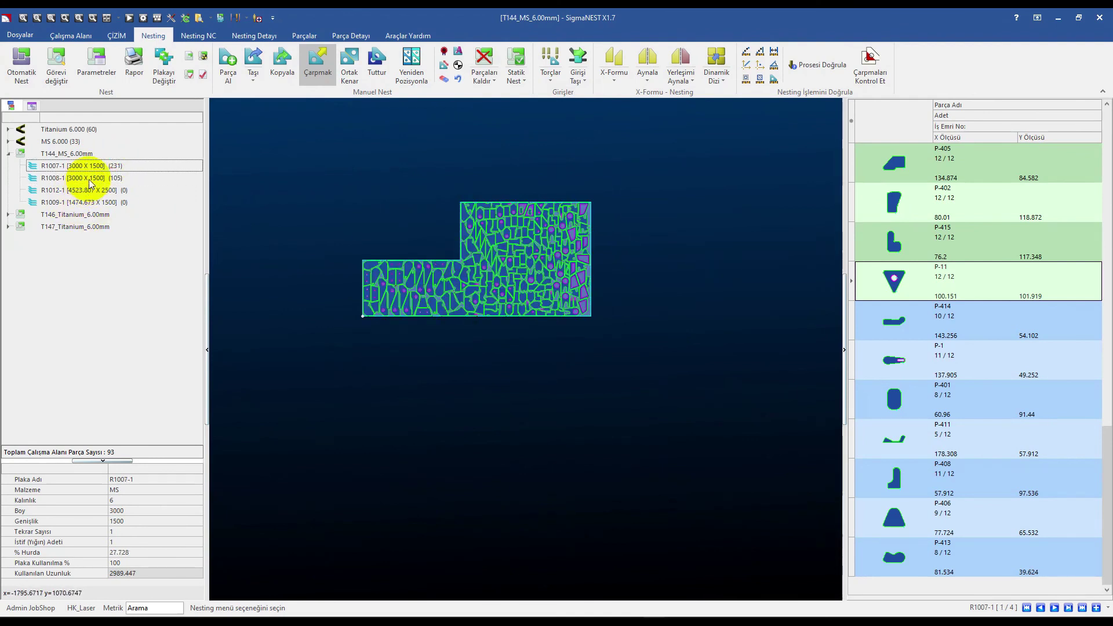
pyautogui.click(87, 178)
pyautogui.click(93, 191)
pyautogui.click(91, 202)
pyautogui.click(97, 192)
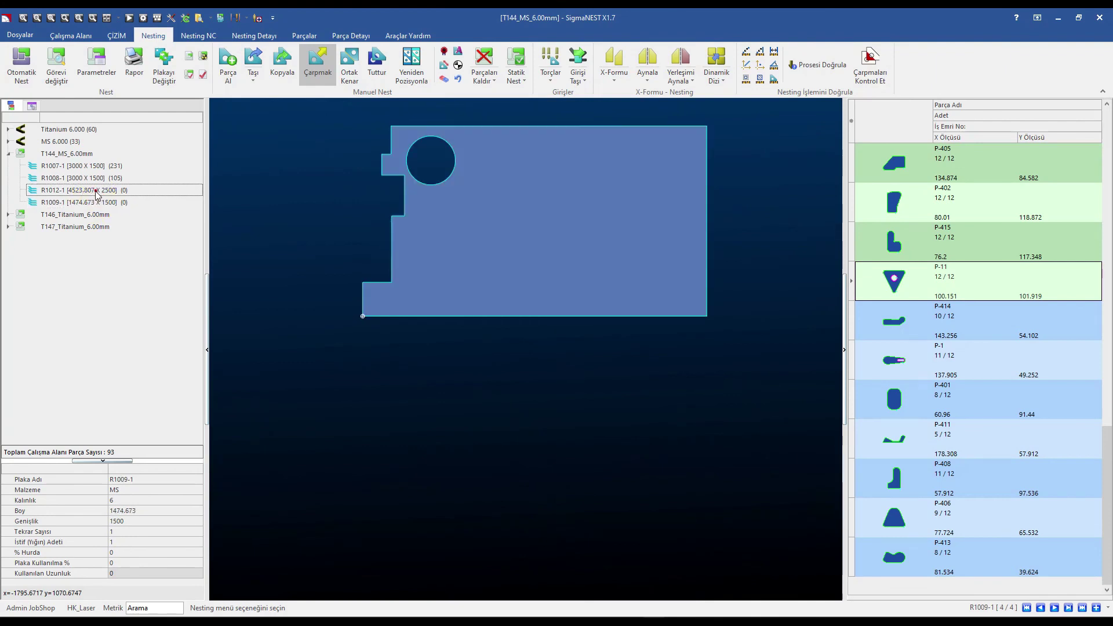
# Bring up the Statik Nest dropdown options.
pyautogui.click(484, 72)
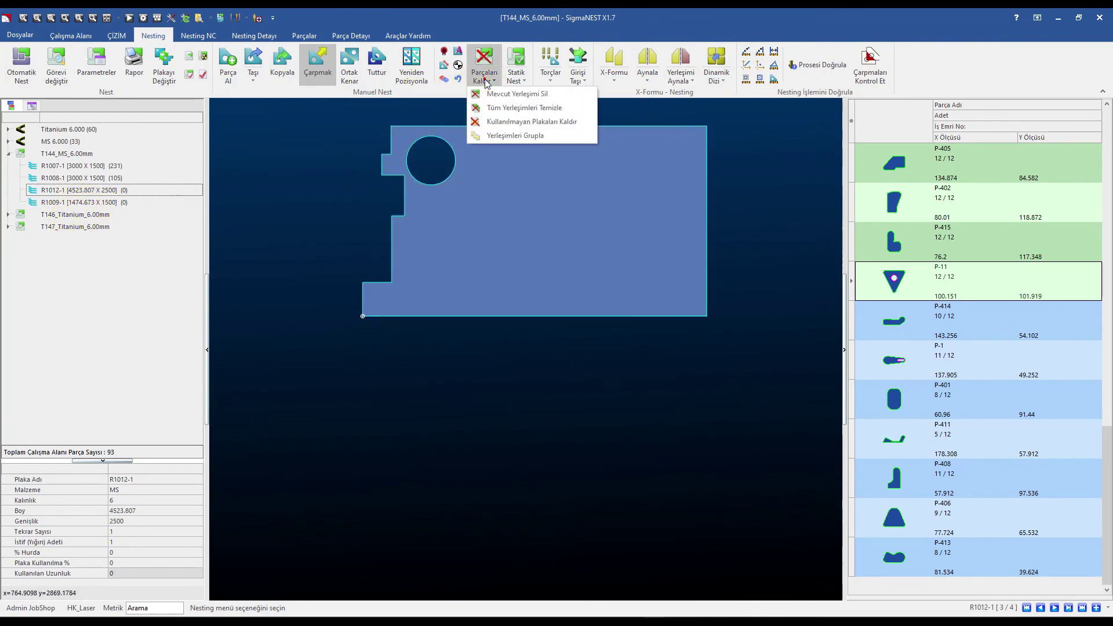
pyautogui.click(393, 124)
pyautogui.click(521, 77)
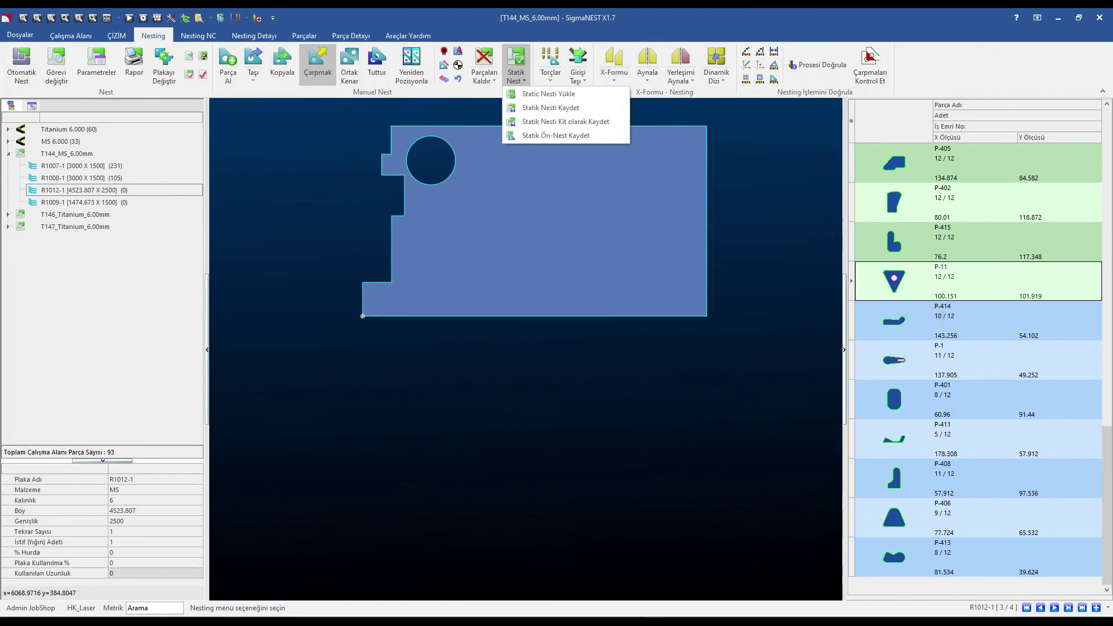
# Show the R1007-1 nest and browse the Girişi Taşı and Statik Nest dropdowns without choosing.
pyautogui.click(390, 164)
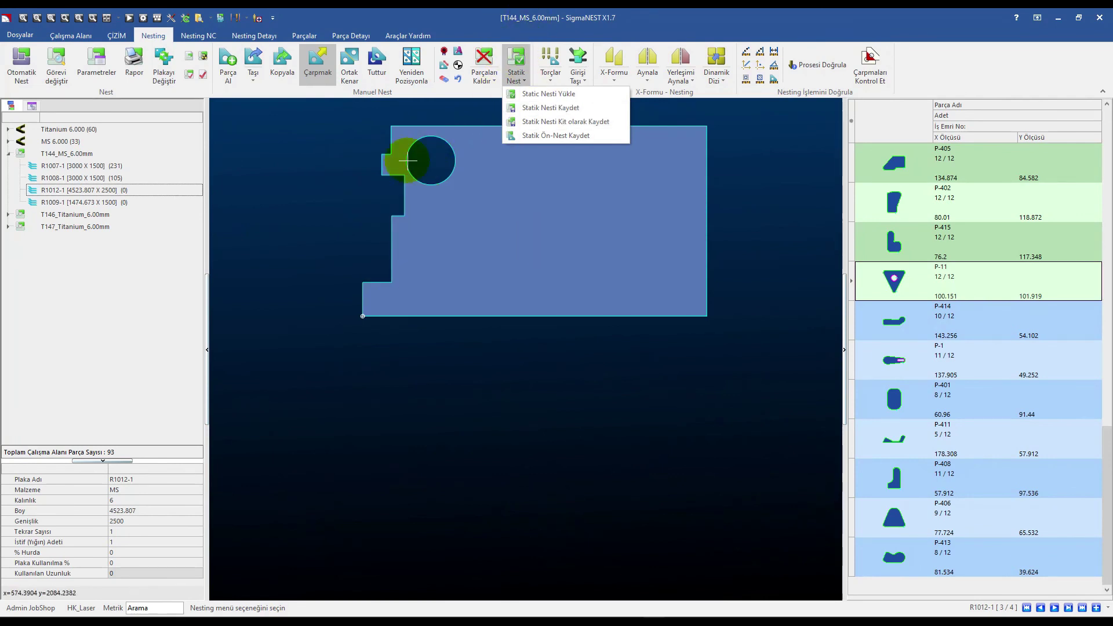
pyautogui.press('Escape')
pyautogui.click(82, 166)
pyautogui.click(584, 82)
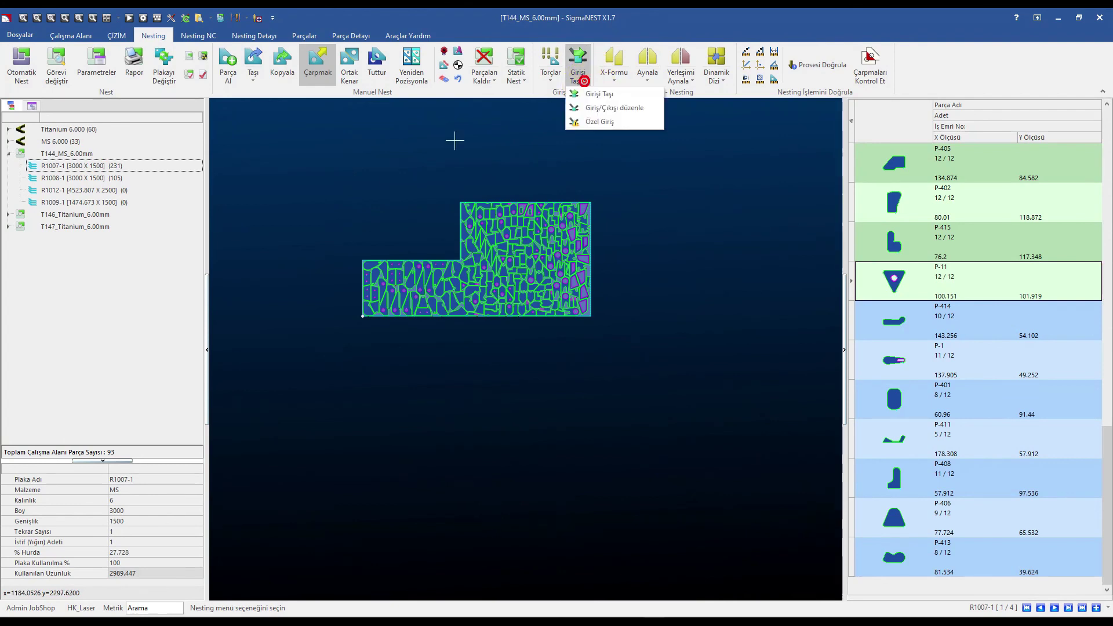
pyautogui.click(516, 73)
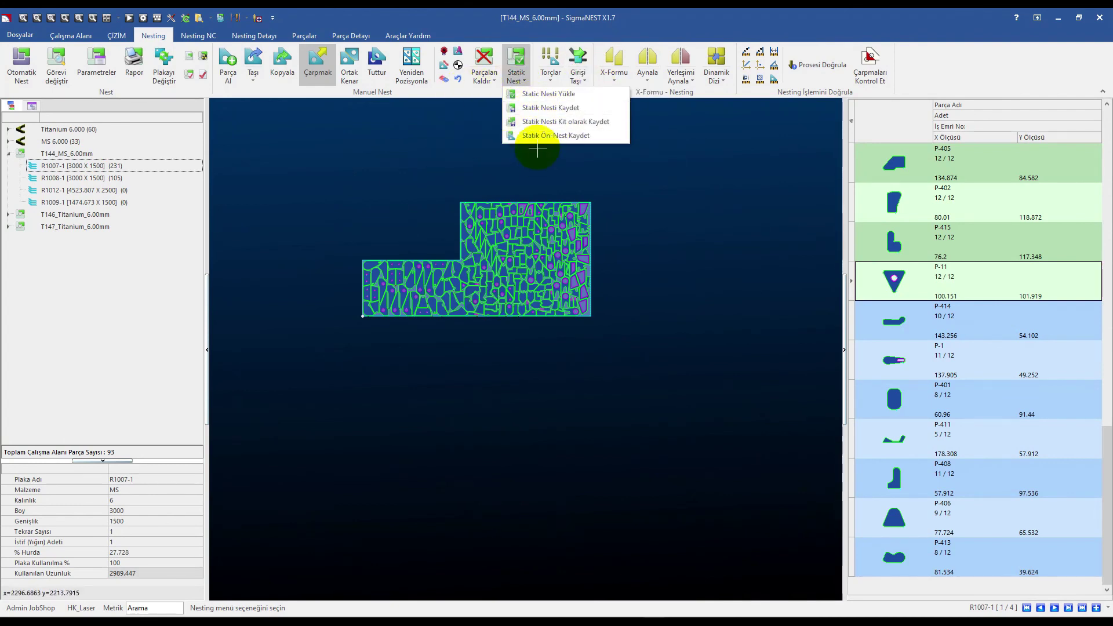
pyautogui.click(456, 164)
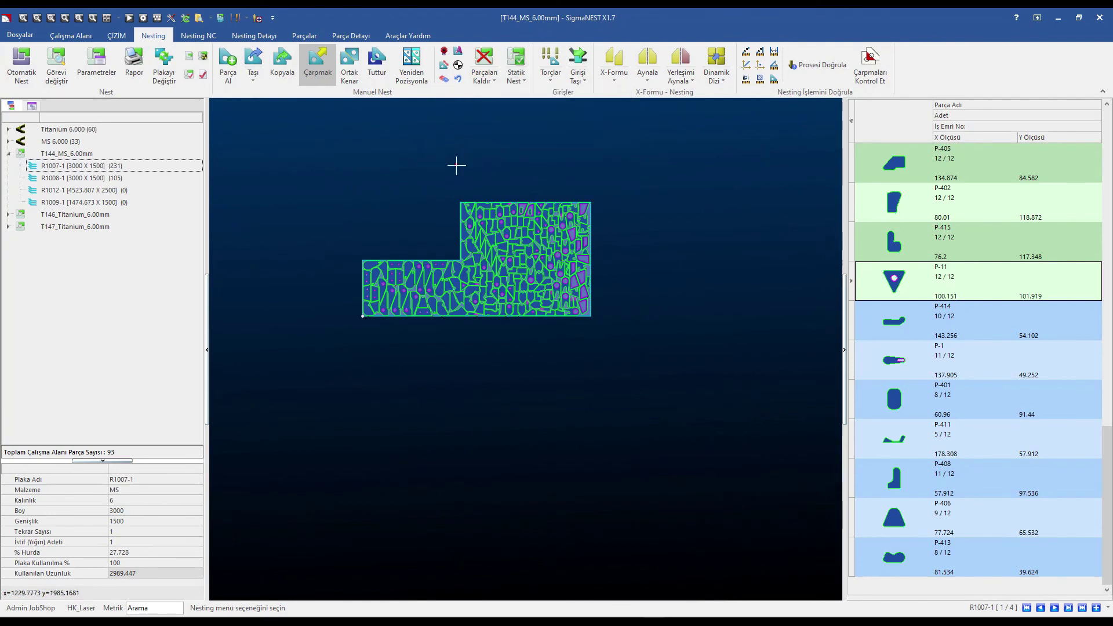
pyautogui.click(451, 87)
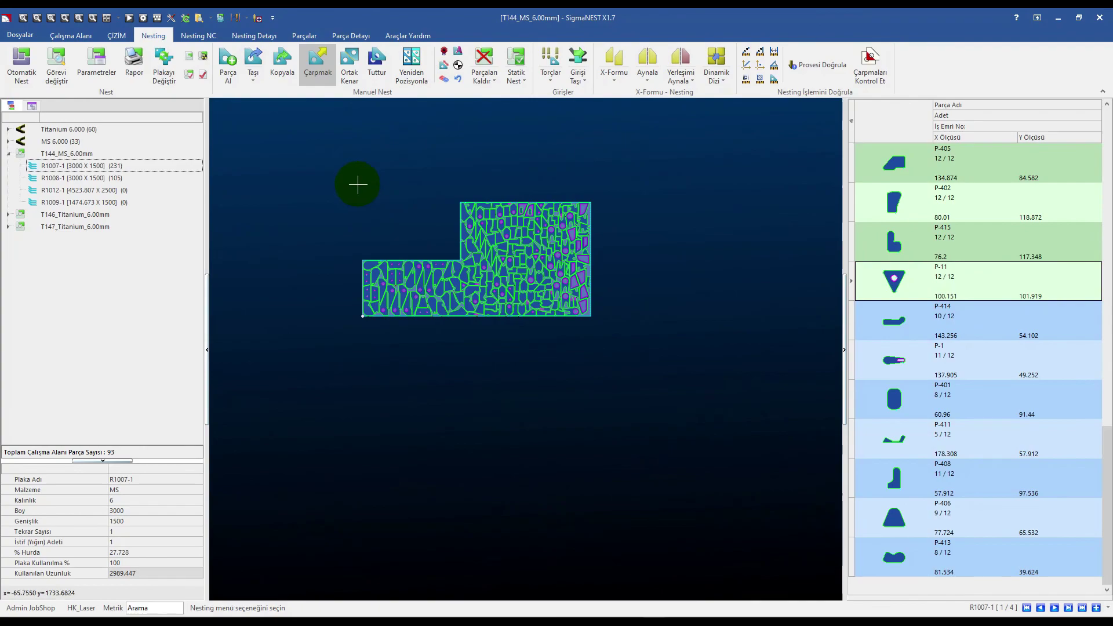